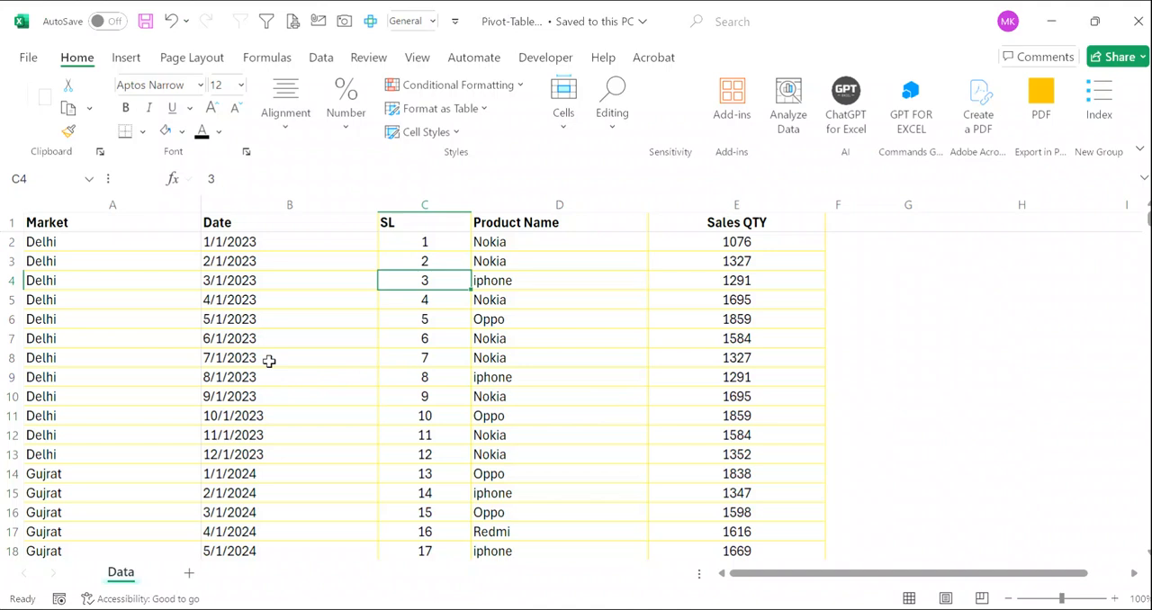
- Create a PivotTable on a new worksheet from the full data range A1:E358 of the Data sheet
{"action": "key", "text": "Left"}
{"action": "key", "text": "Left"}
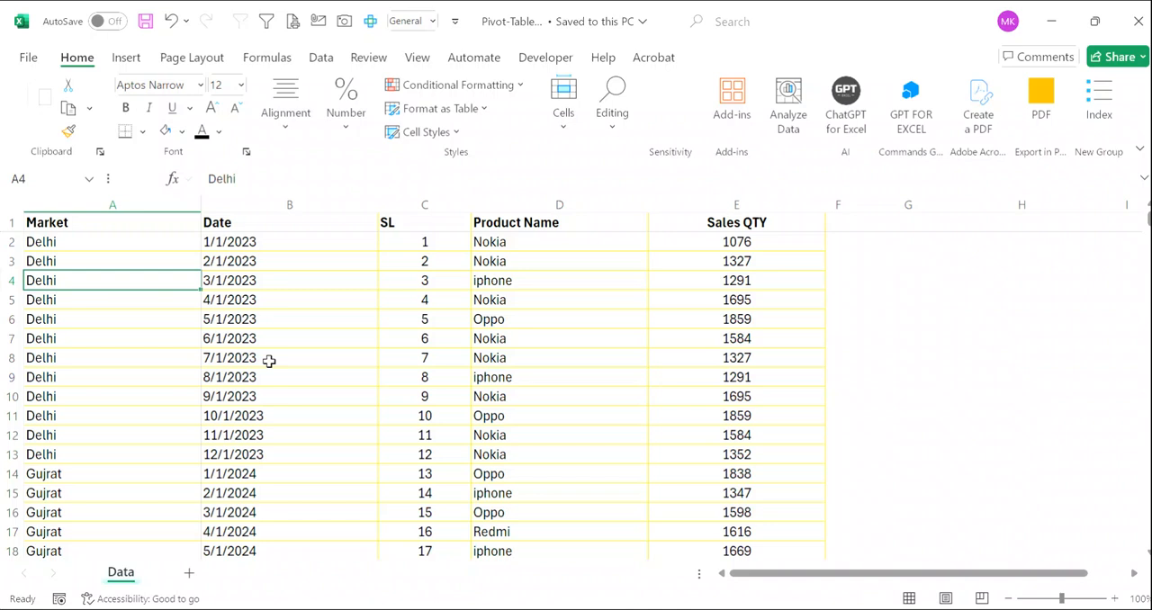
{"action": "key", "text": "ctrl+a"}
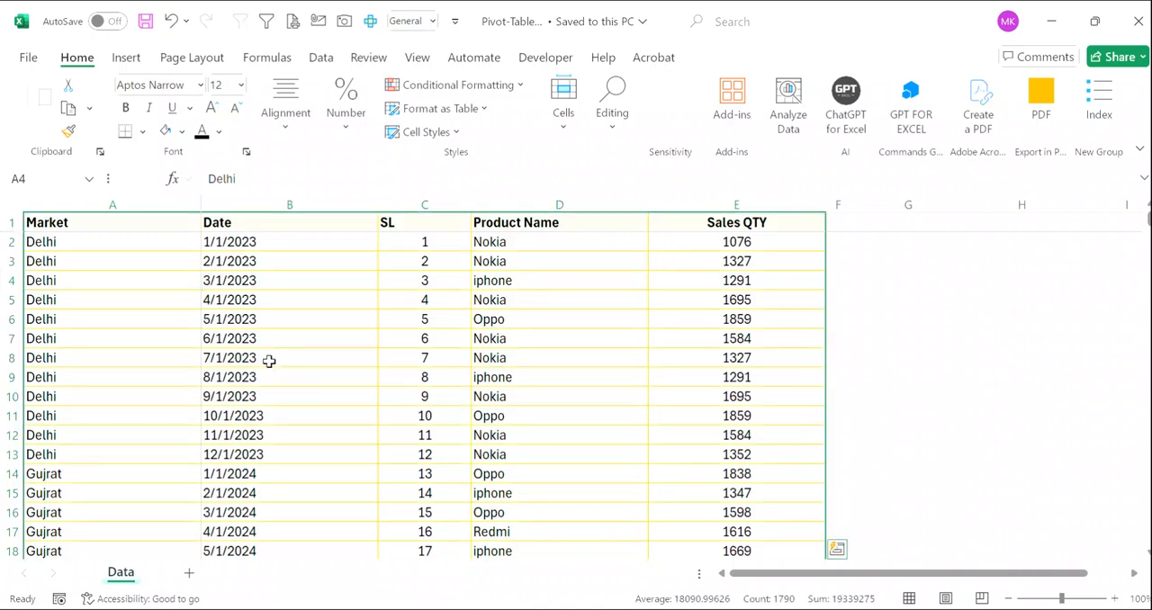
{"action": "key", "text": "alt"}
{"action": "key", "text": "n"}
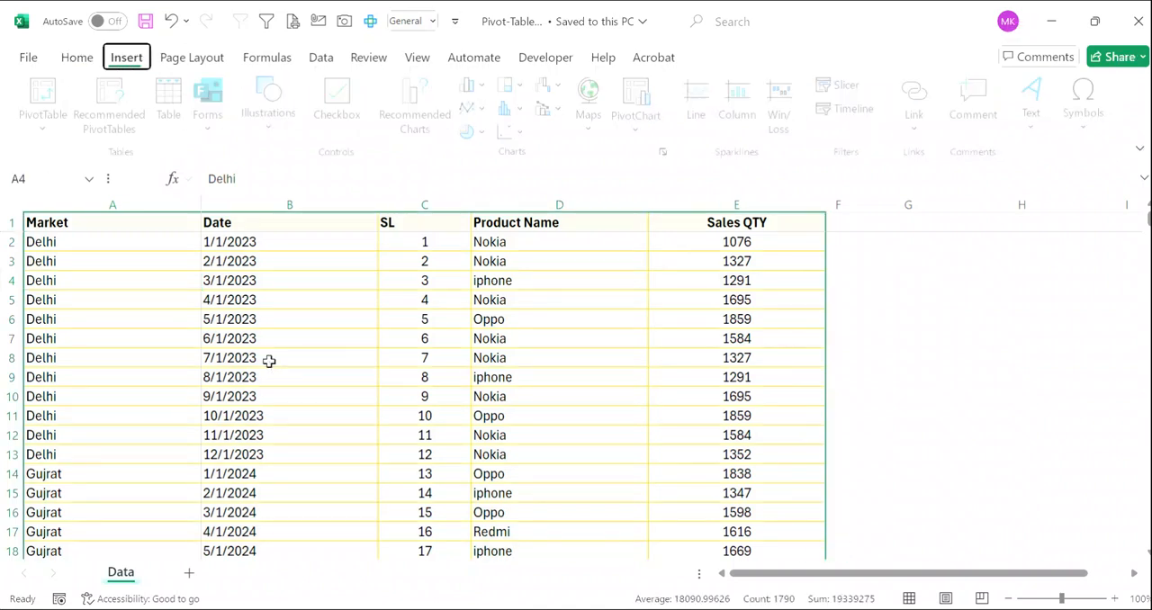
{"action": "key", "text": "v"}
{"action": "key", "text": "t"}
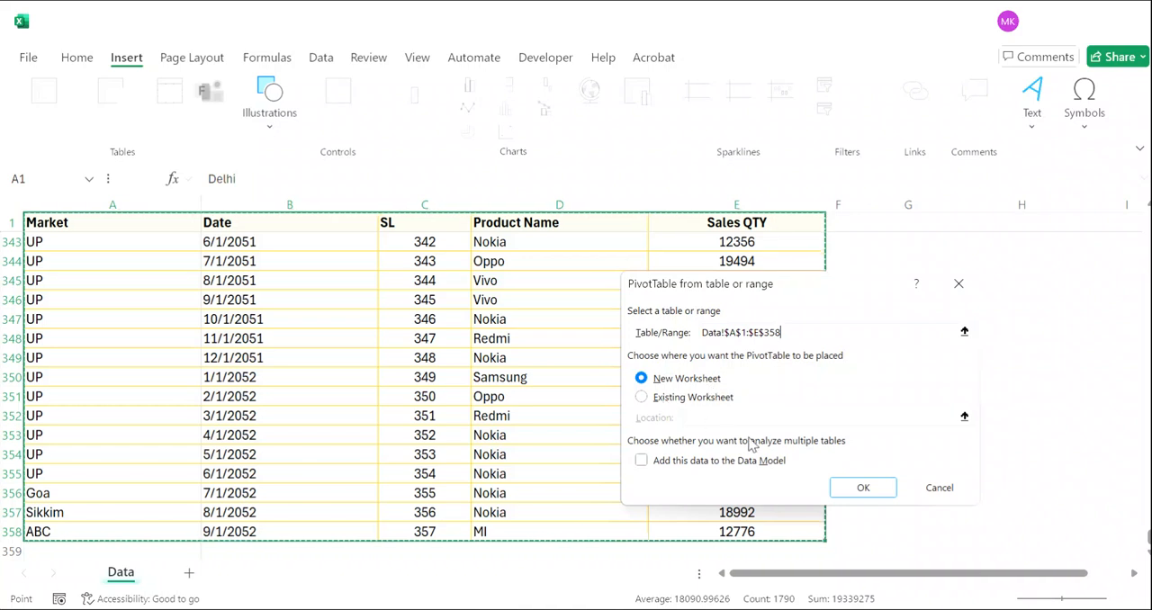
{"action": "left_click", "coordinate": [865, 489]}
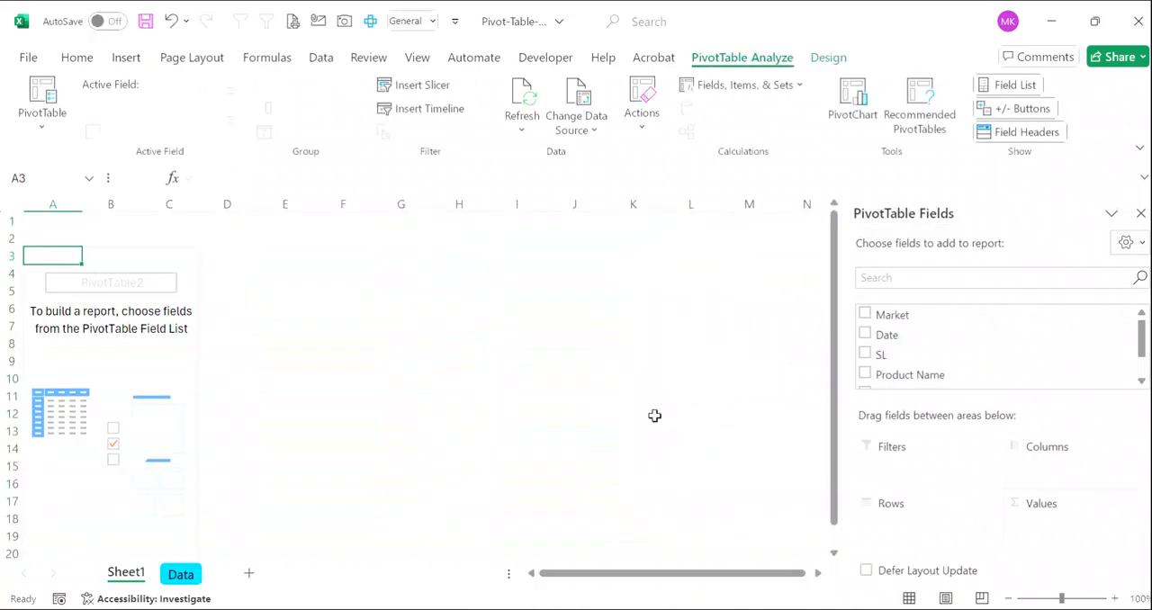
- Configure the PivotTable options to disable autofitting column widths on update and enable the classic PivotTable layout
{"action": "right_click", "coordinate": [106, 347]}
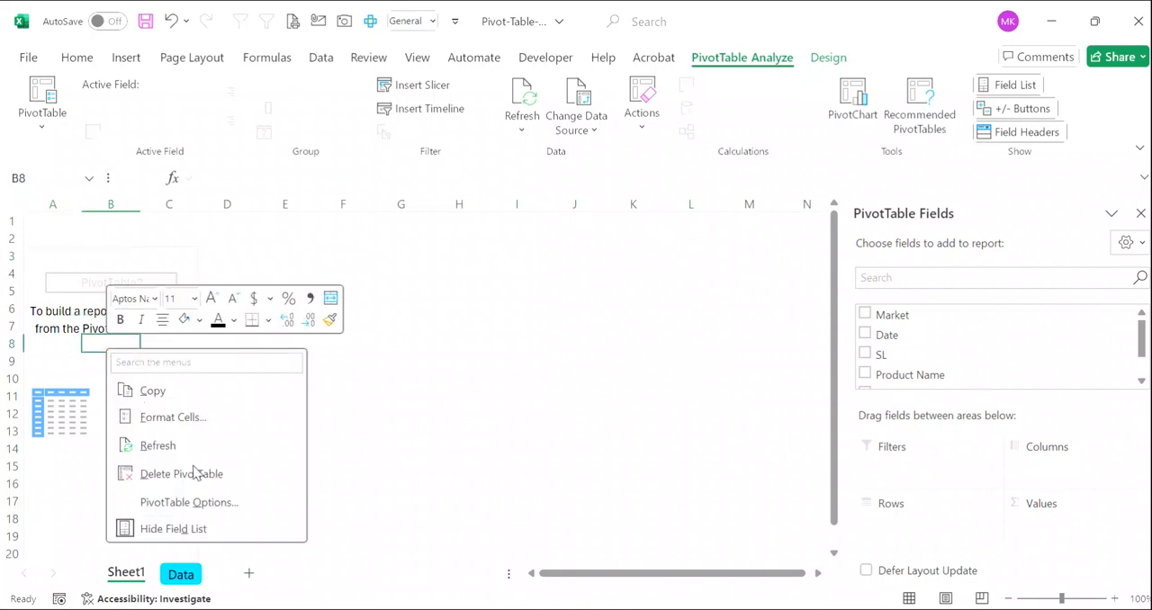
{"action": "left_click", "coordinate": [215, 508]}
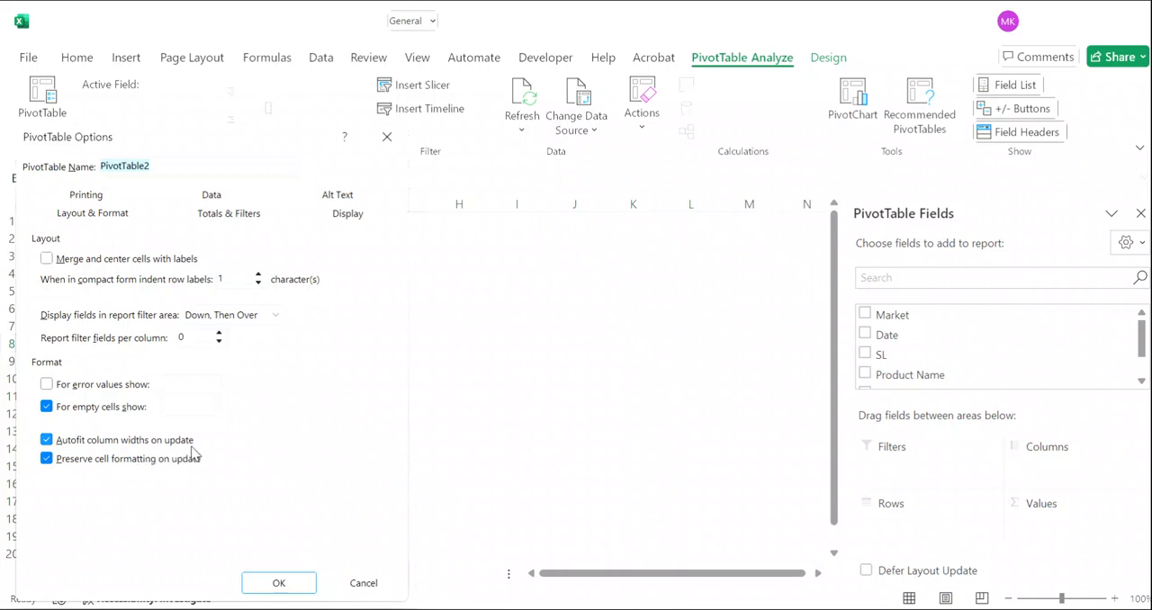
{"action": "left_click", "coordinate": [47, 440]}
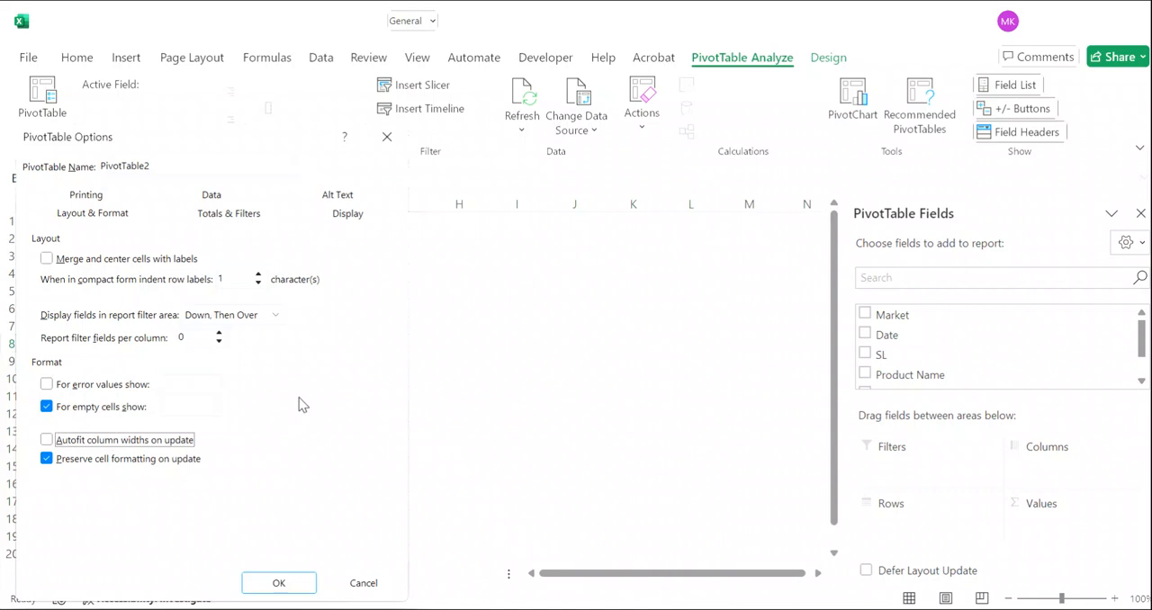
{"action": "left_click", "coordinate": [353, 218]}
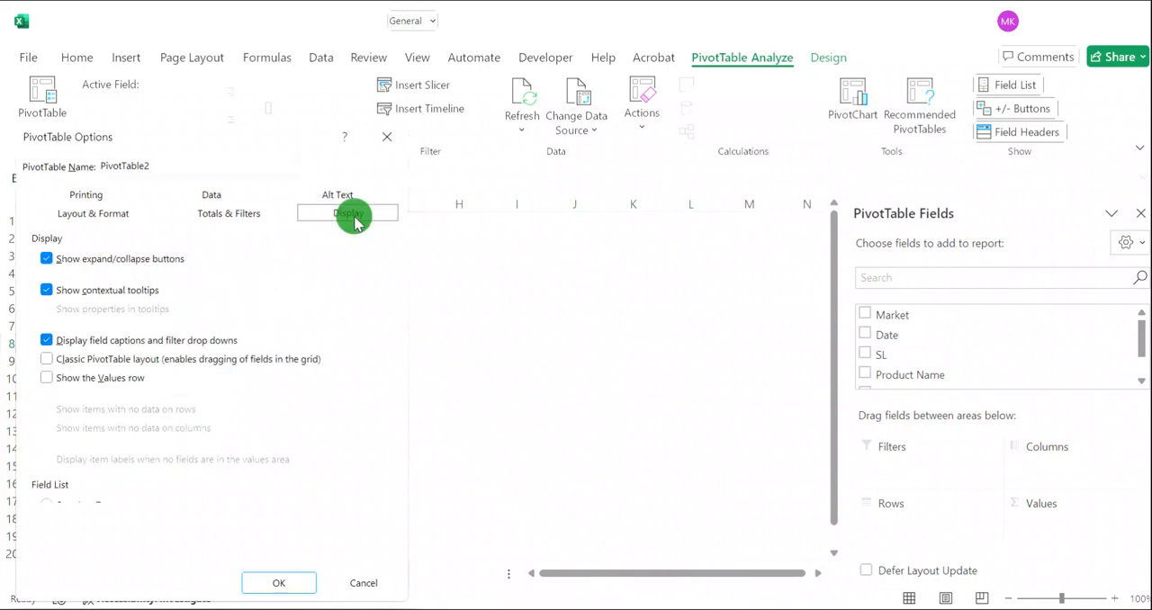
{"action": "left_click", "coordinate": [59, 363]}
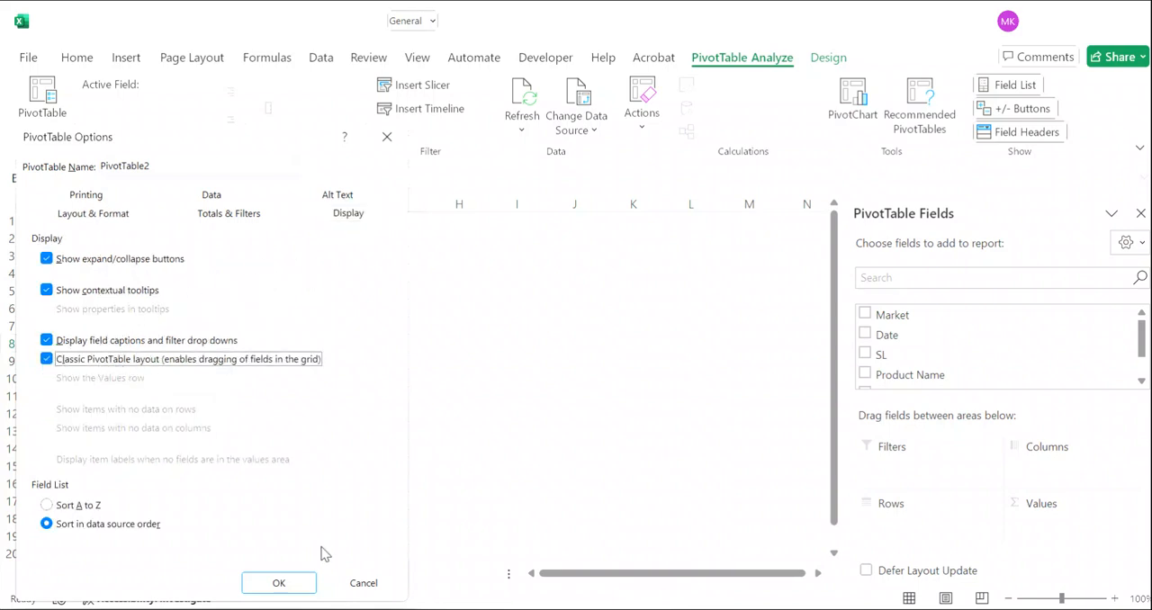
{"action": "left_click", "coordinate": [278, 583]}
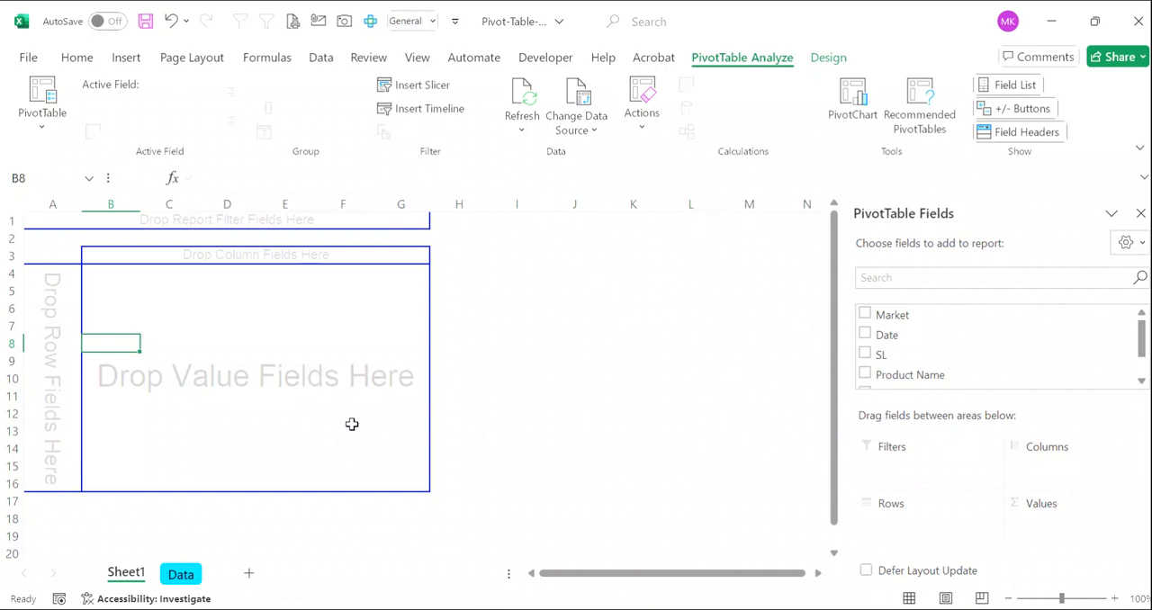
- Add Market and Date as row fields of the PivotTable, with Date nested inside Market
{"action": "left_click_drag", "start_coordinate": [882, 317], "coordinate": [48, 322]}
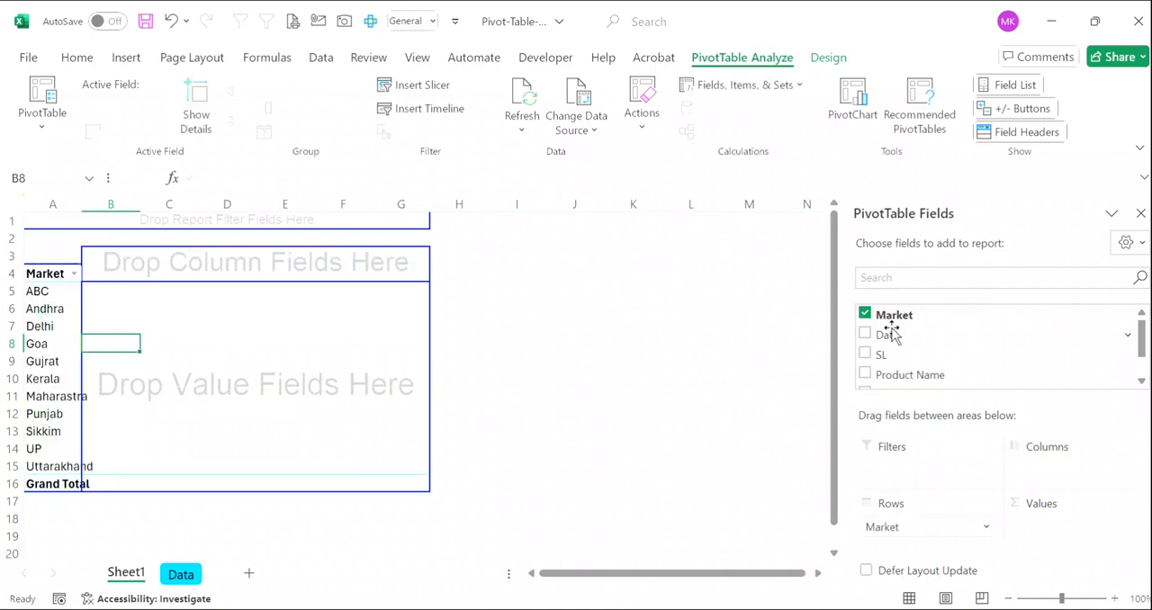
{"action": "left_click_drag", "start_coordinate": [887, 335], "coordinate": [54, 335]}
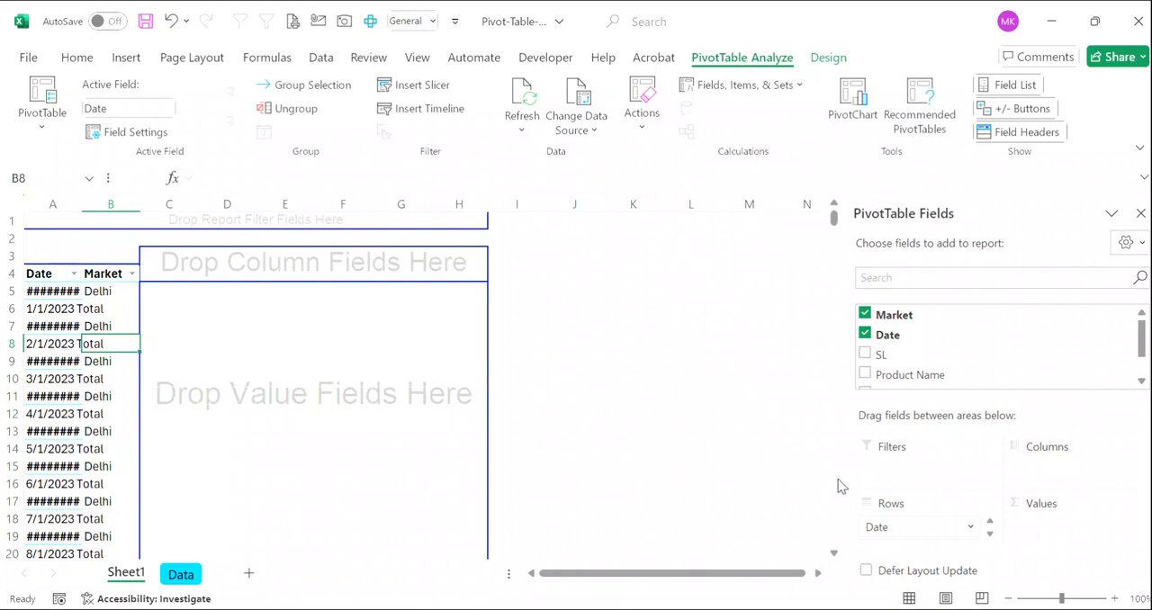
{"action": "left_click", "coordinate": [970, 528]}
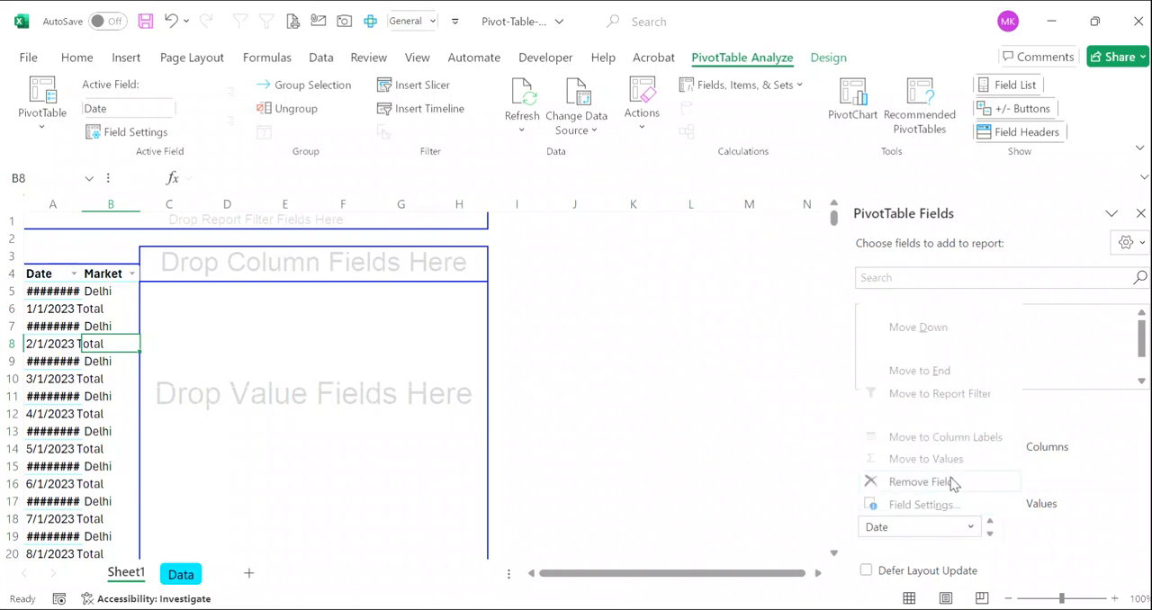
{"action": "left_click", "coordinate": [946, 464]}
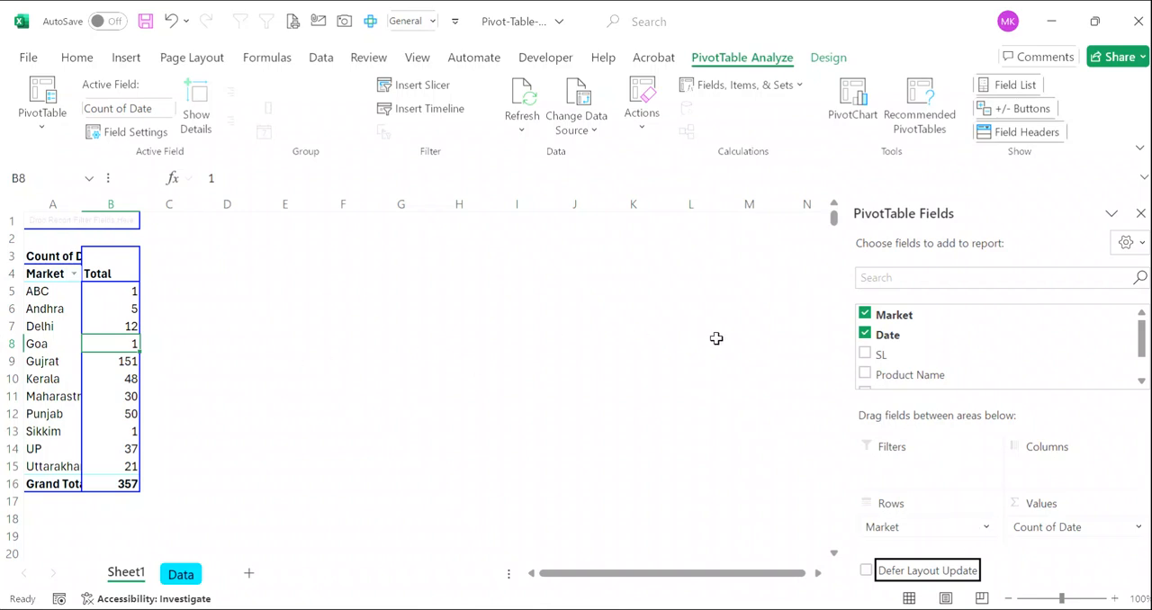
{"action": "left_click", "coordinate": [869, 340]}
{"action": "left_click_drag", "start_coordinate": [871, 337], "coordinate": [76, 327]}
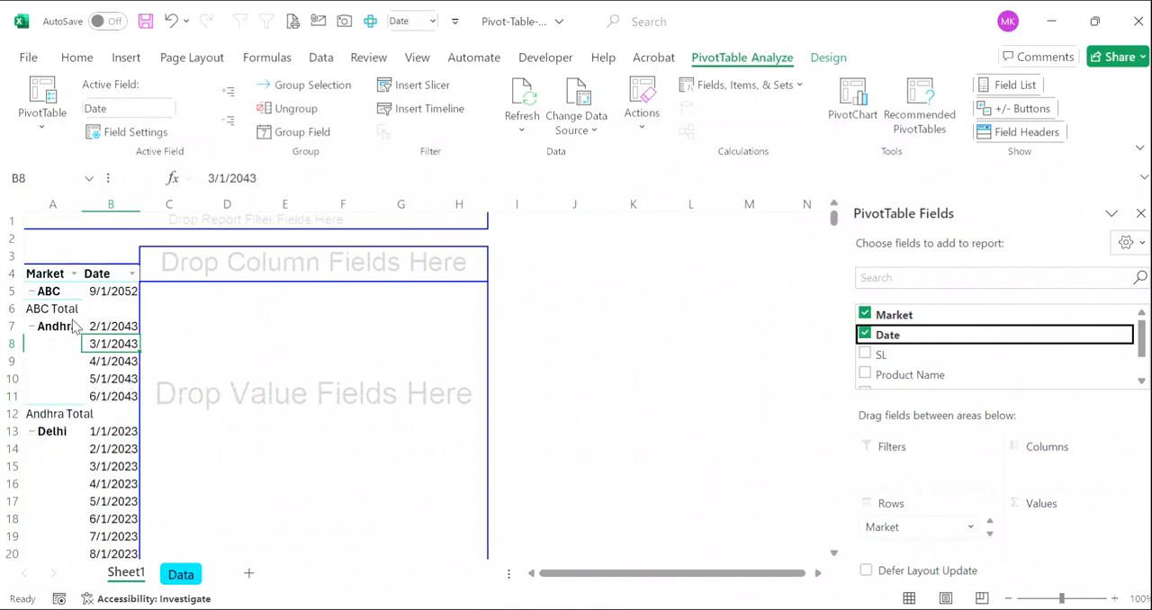
- Widen the Market and Date columns and turn off the Market subtotals
{"action": "left_click_drag", "start_coordinate": [137, 202], "coordinate": [216, 206]}
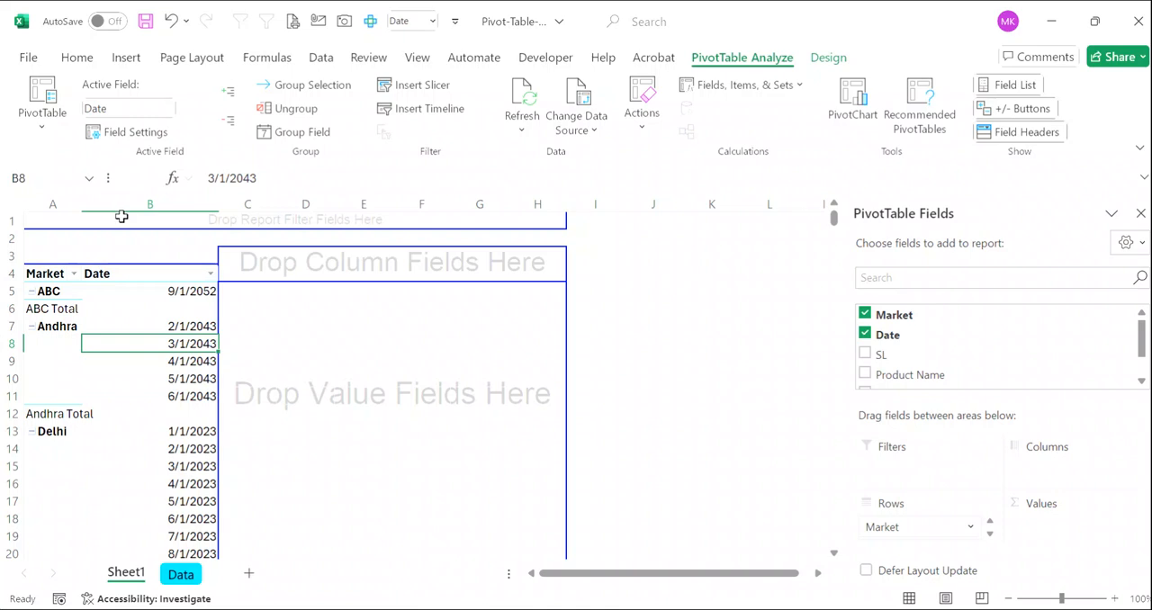
{"action": "left_click_drag", "start_coordinate": [80, 206], "coordinate": [125, 210]}
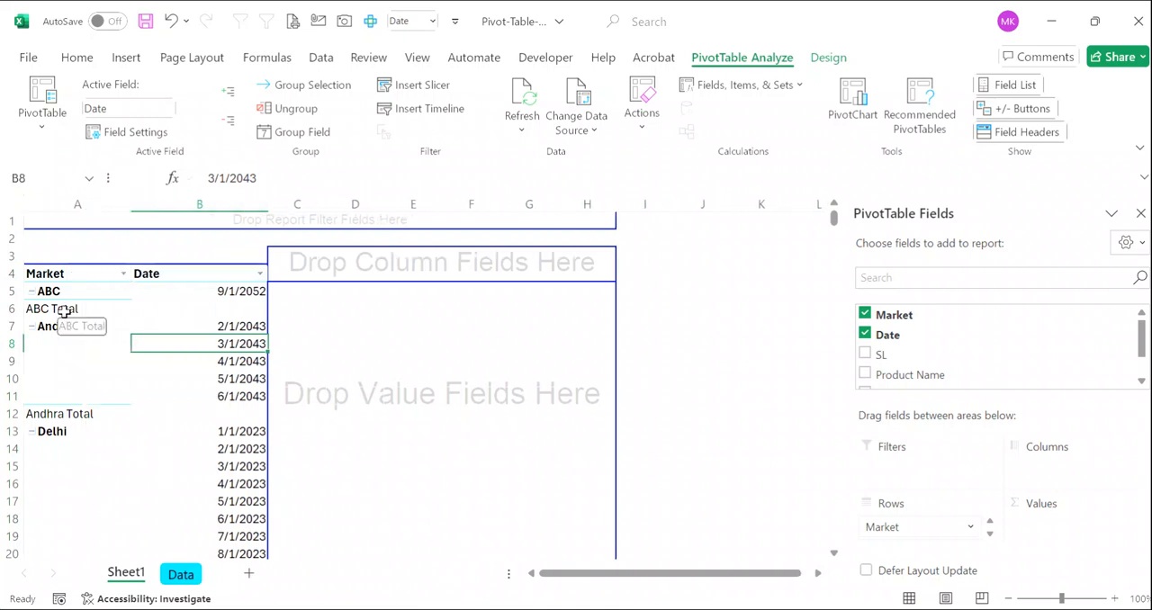
{"action": "left_click", "coordinate": [64, 312]}
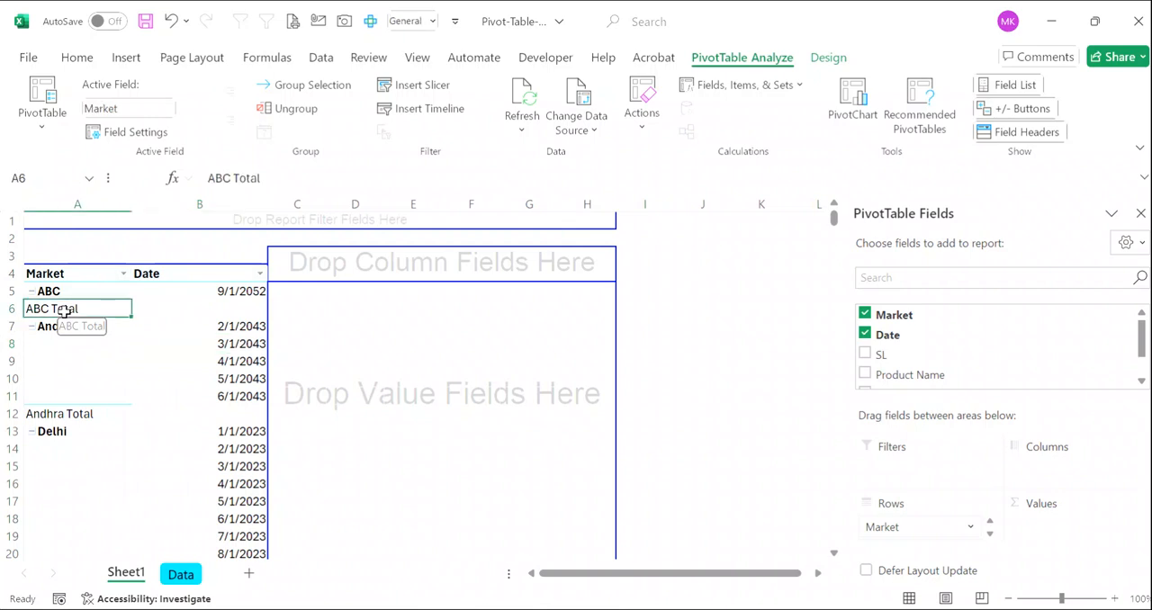
{"action": "right_click", "coordinate": [65, 315]}
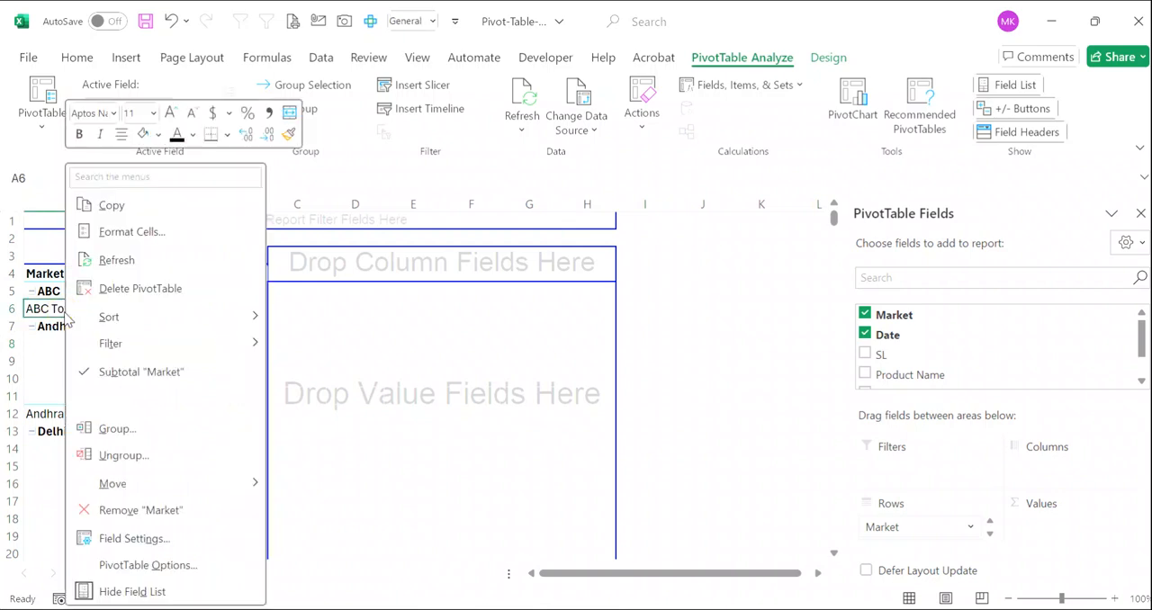
{"action": "left_click", "coordinate": [149, 376]}
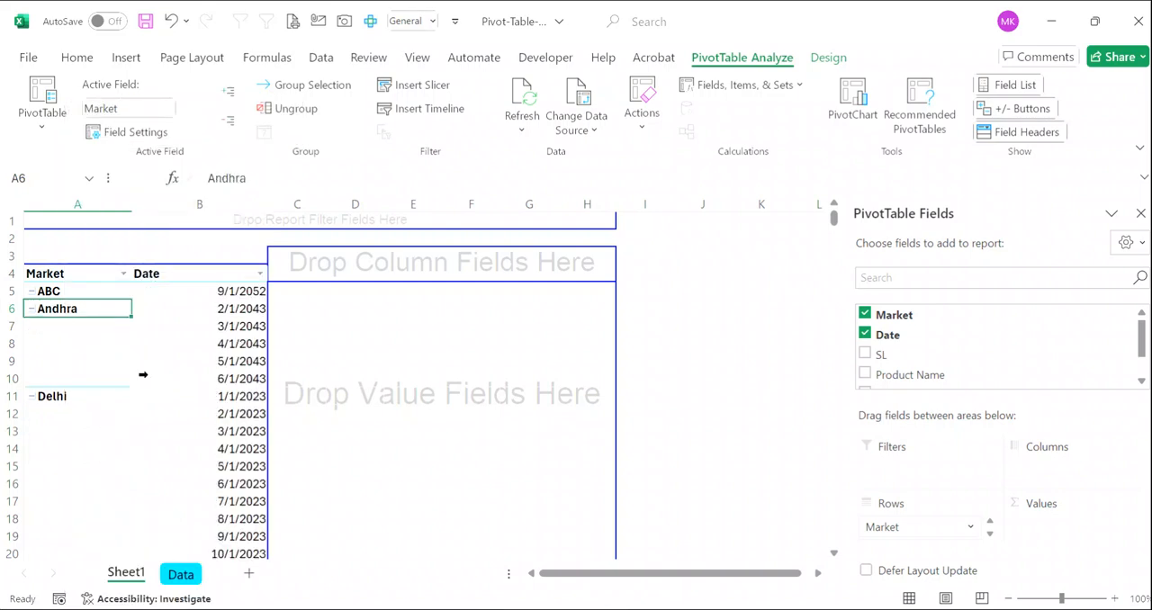
{"action": "right_click", "coordinate": [229, 319]}
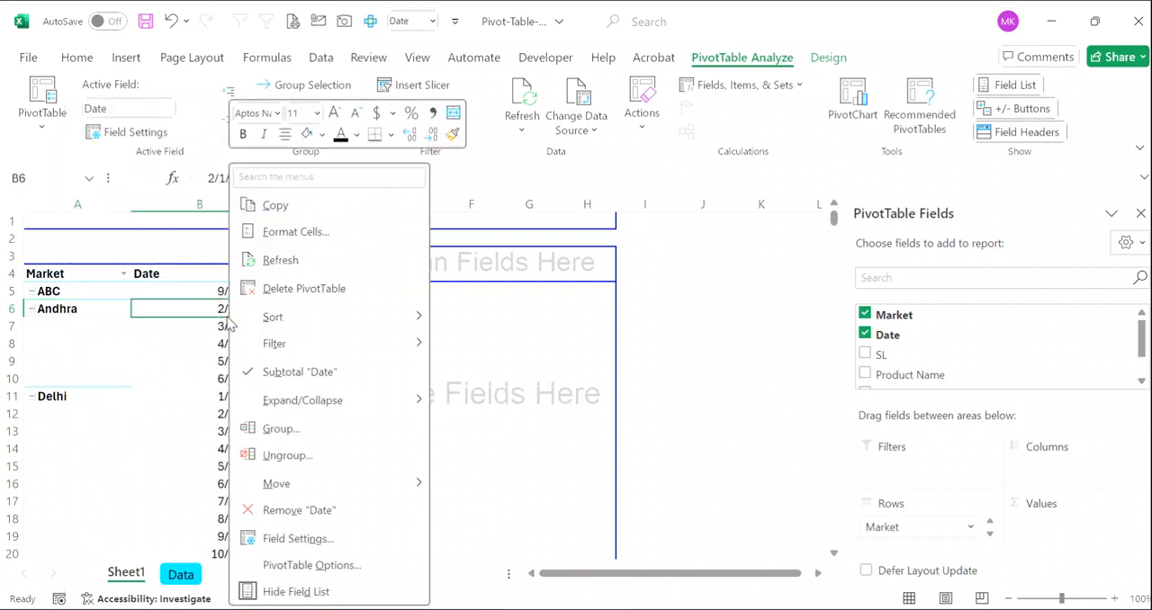
{"action": "middle_click", "coordinate": [177, 344]}
{"action": "scroll", "coordinate": [177, 349], "scroll_direction": "up", "scroll_amount": 20}
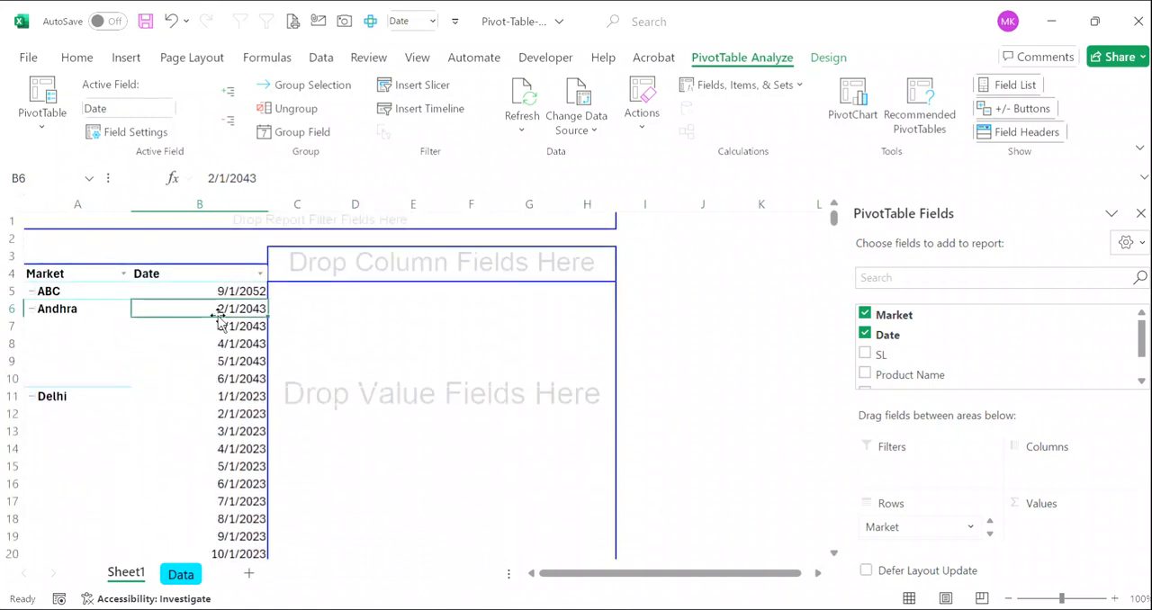
- Group the Date row field of the PivotTable by Months
{"action": "right_click", "coordinate": [208, 310]}
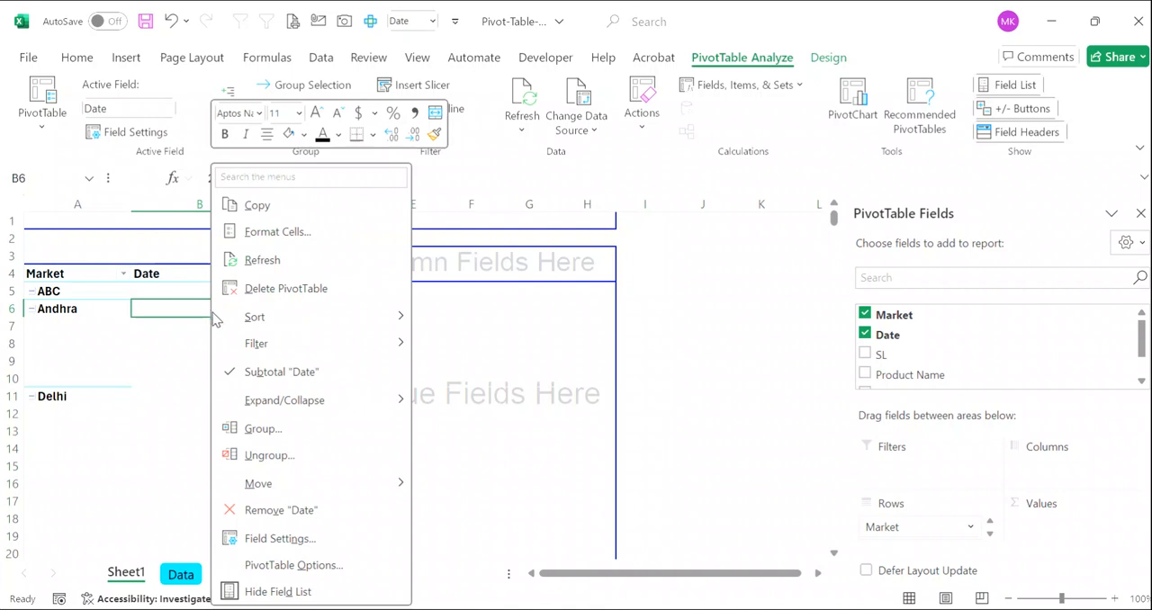
{"action": "left_click", "coordinate": [261, 429]}
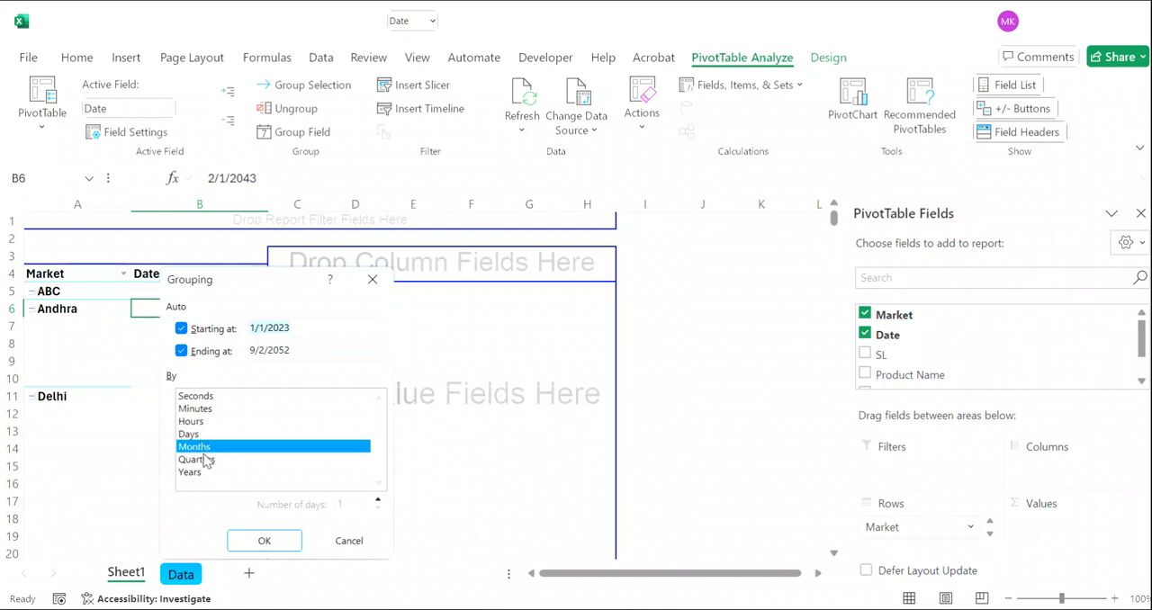
{"action": "left_click", "coordinate": [275, 544]}
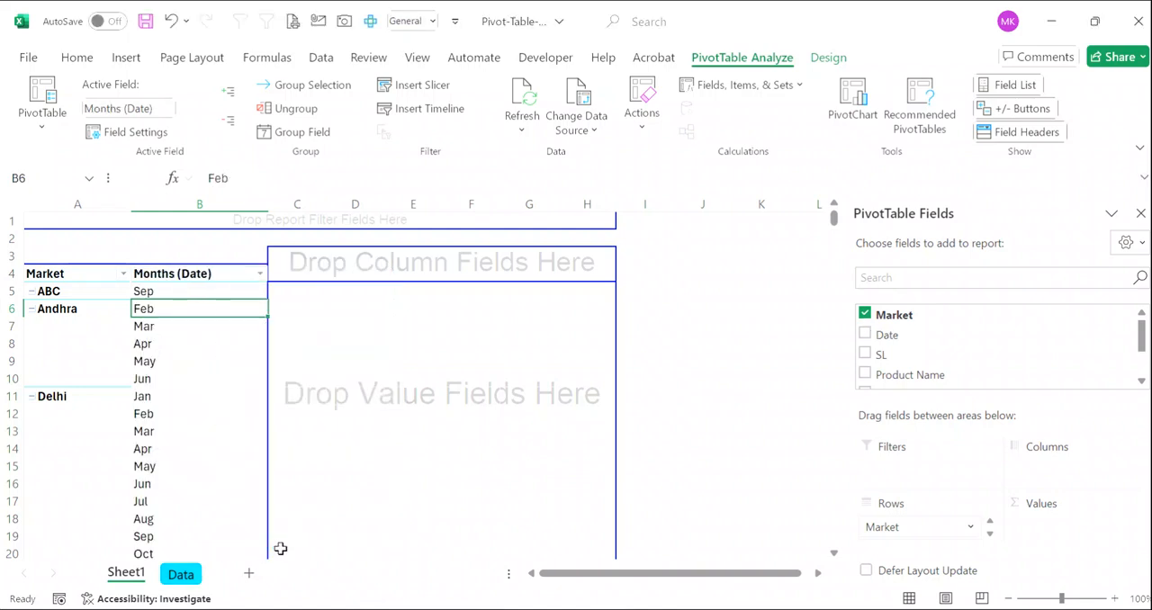
- Examine the month rows listed under each market in the PivotTable
{"action": "scroll", "coordinate": [206, 449], "scroll_direction": "down", "scroll_amount": 1}
{"action": "scroll", "coordinate": [206, 449], "scroll_direction": "down", "scroll_amount": 5}
{"action": "scroll", "coordinate": [205, 449], "scroll_direction": "up", "scroll_amount": 5}
{"action": "scroll", "coordinate": [205, 449], "scroll_direction": "down", "scroll_amount": 14}
{"action": "scroll", "coordinate": [205, 449], "scroll_direction": "down", "scroll_amount": 11}
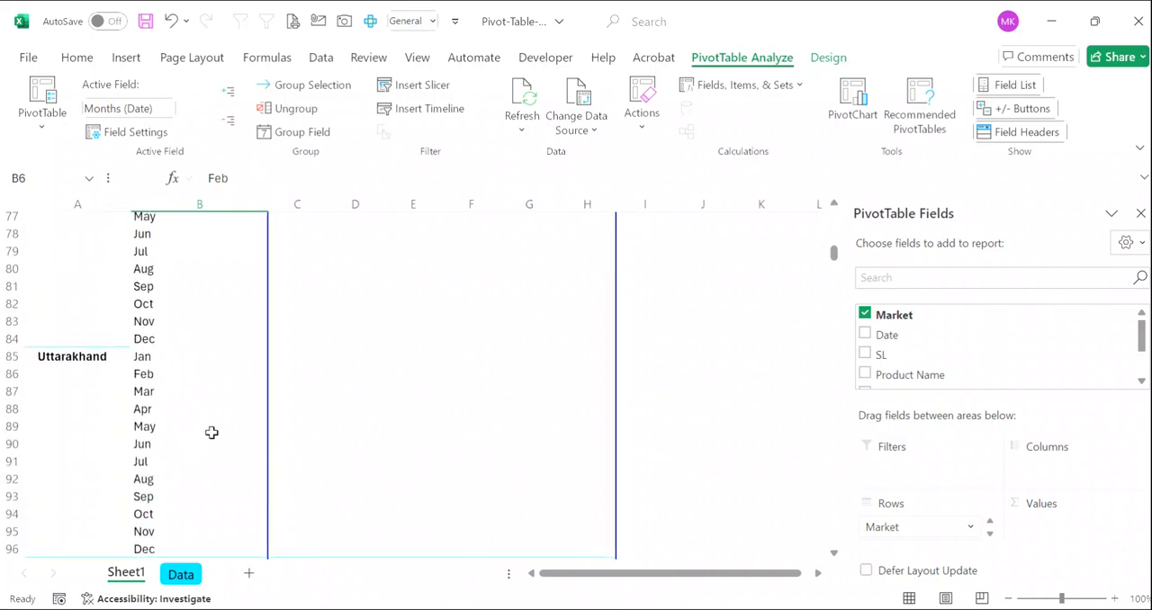
{"action": "scroll", "coordinate": [218, 418], "scroll_direction": "down", "scroll_amount": 7}
{"action": "scroll", "coordinate": [217, 418], "scroll_direction": "up", "scroll_amount": 20}
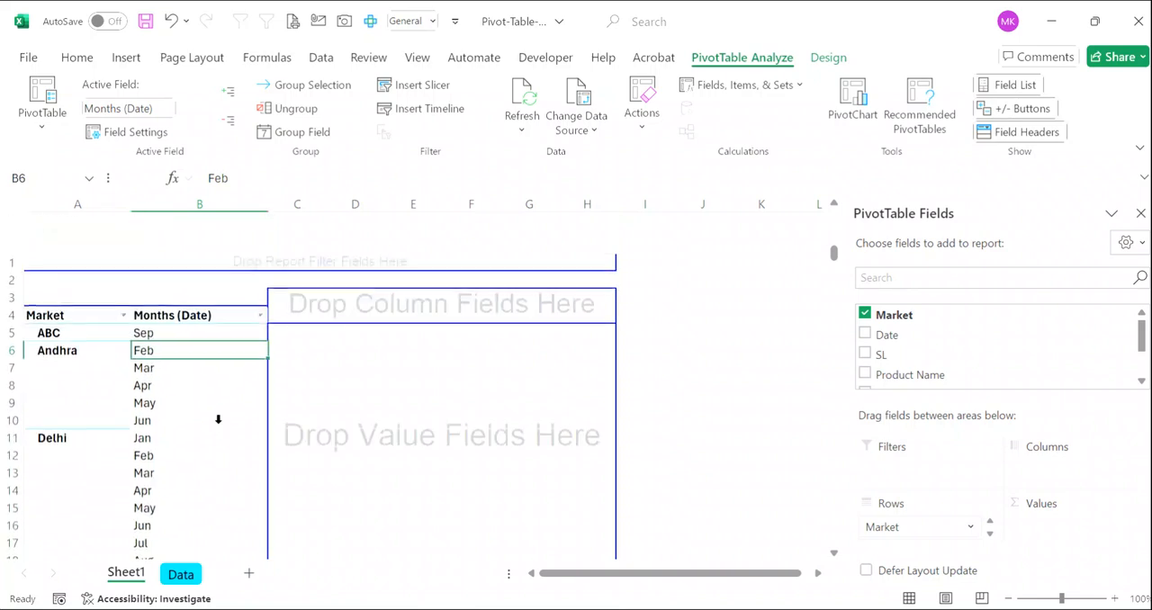
{"action": "scroll", "coordinate": [217, 418], "scroll_direction": "down", "scroll_amount": 1}
{"action": "scroll", "coordinate": [186, 335], "scroll_direction": "up", "scroll_amount": 1}
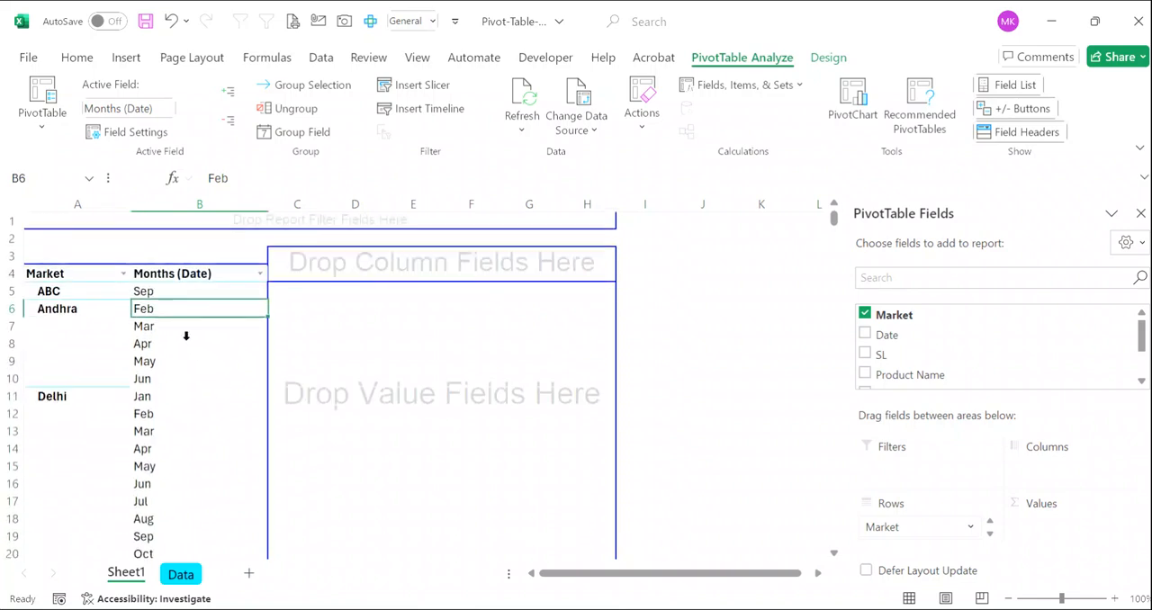
- Regroup the date field by Quarters only instead of Months and check the rows for each market
{"action": "right_click", "coordinate": [144, 309]}
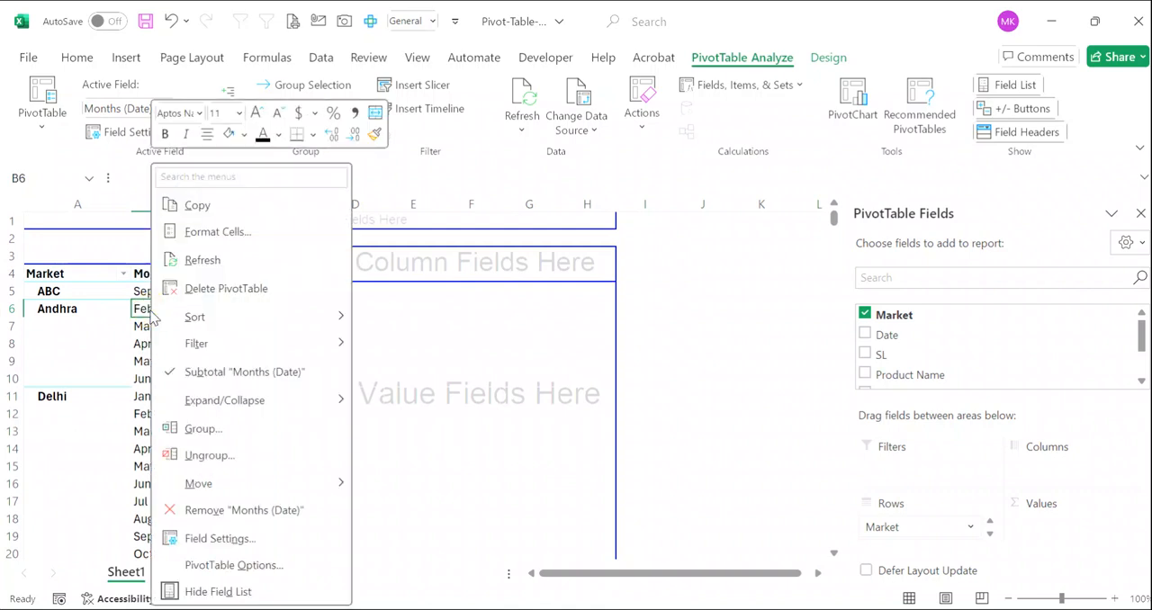
{"action": "left_click", "coordinate": [241, 431]}
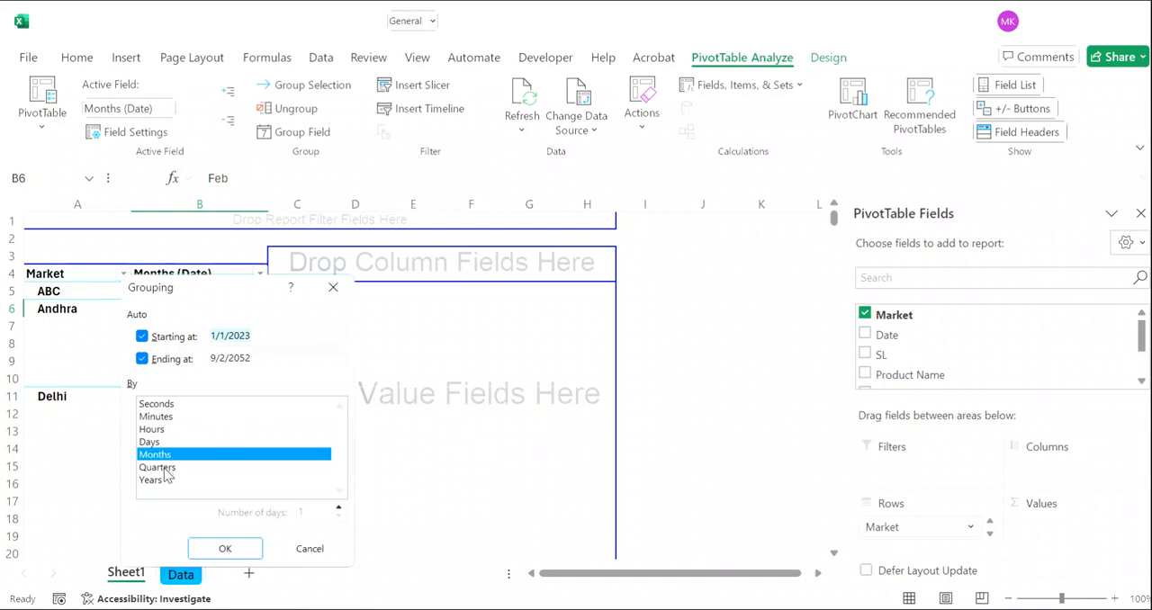
{"action": "left_click", "coordinate": [162, 467]}
{"action": "left_click", "coordinate": [162, 455]}
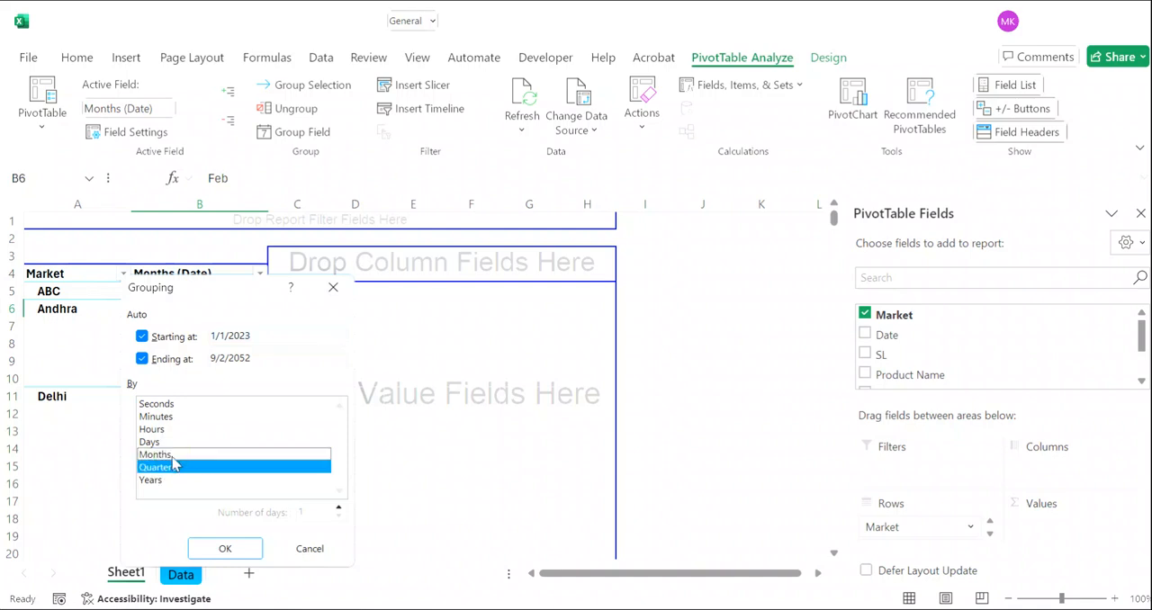
{"action": "left_click", "coordinate": [225, 550]}
{"action": "scroll", "coordinate": [191, 473], "scroll_direction": "down", "scroll_amount": 9}
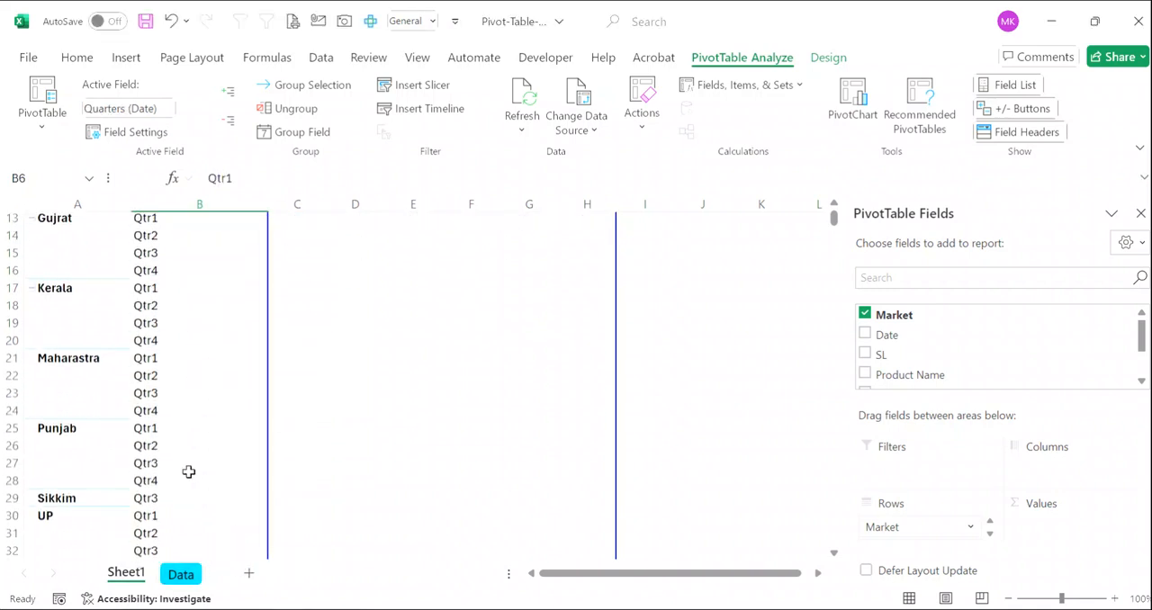
{"action": "scroll", "coordinate": [189, 472], "scroll_direction": "up", "scroll_amount": 6}
{"action": "scroll", "coordinate": [189, 471], "scroll_direction": "up", "scroll_amount": 4}
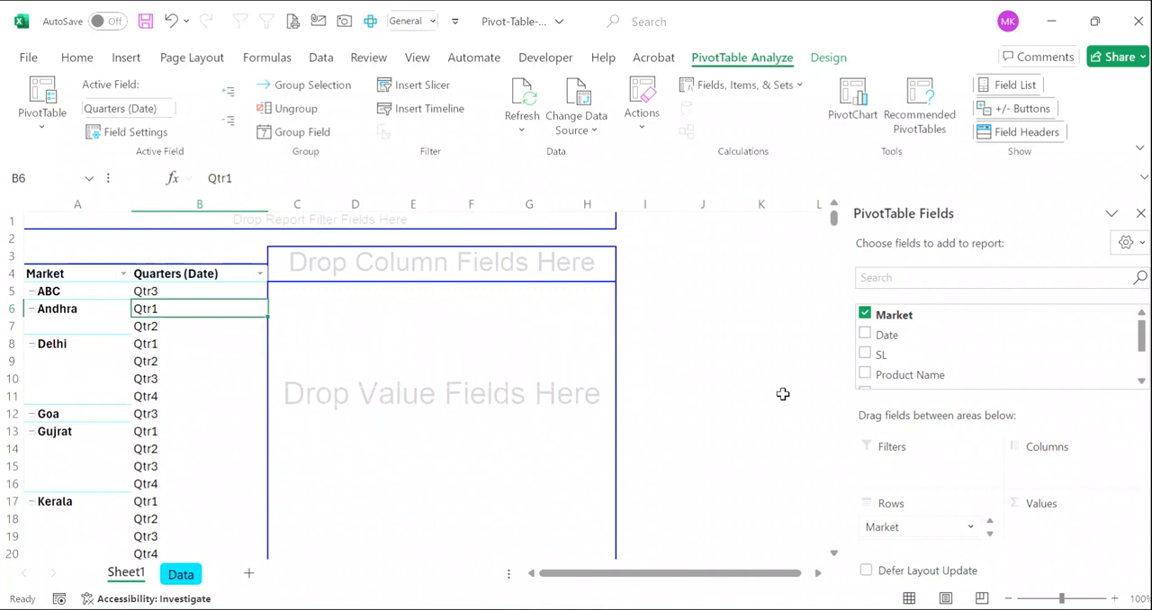
- Add Sales QTY to the PivotTable values, widen column C, and summarize the values by Sum
{"action": "scroll", "coordinate": [907, 386], "scroll_direction": "down", "scroll_amount": 2}
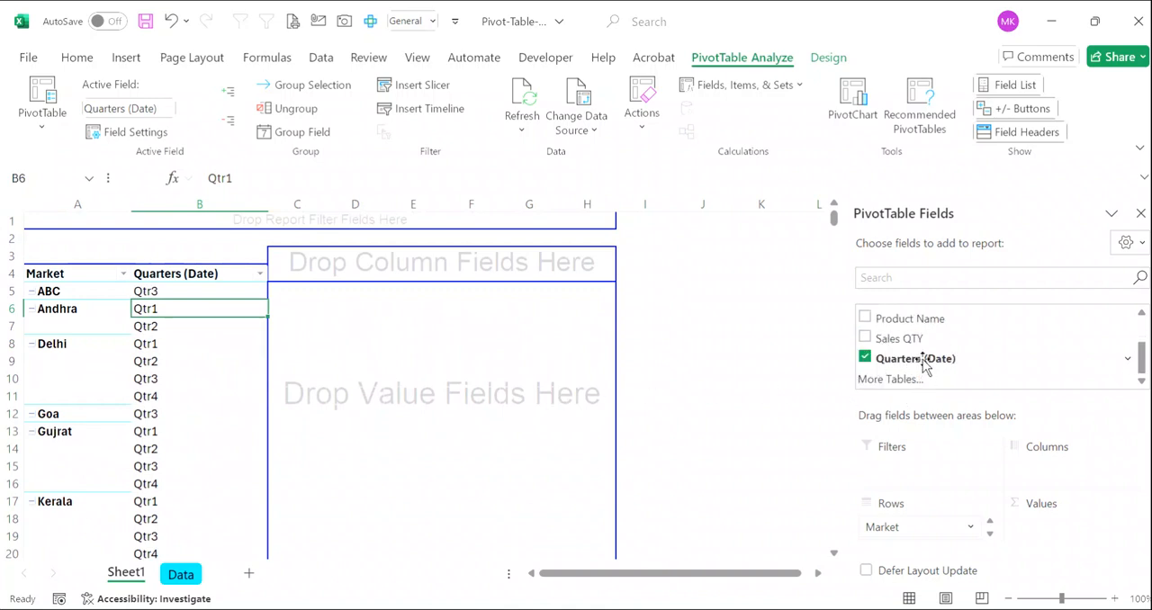
{"action": "left_click_drag", "start_coordinate": [900, 338], "coordinate": [398, 352]}
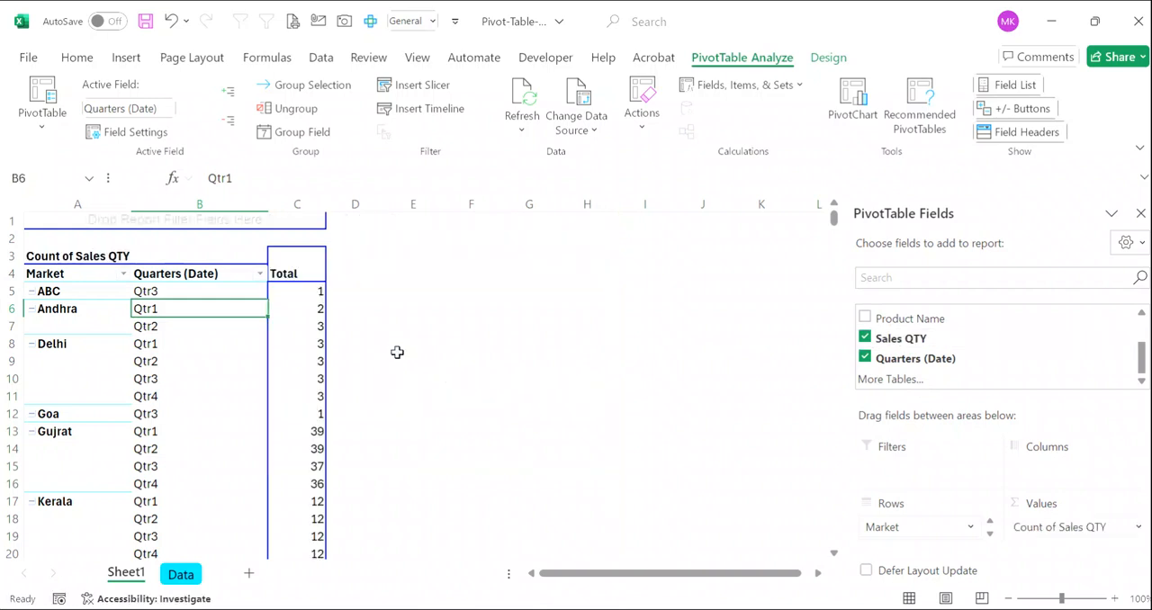
{"action": "left_click_drag", "start_coordinate": [325, 194], "coordinate": [436, 214]}
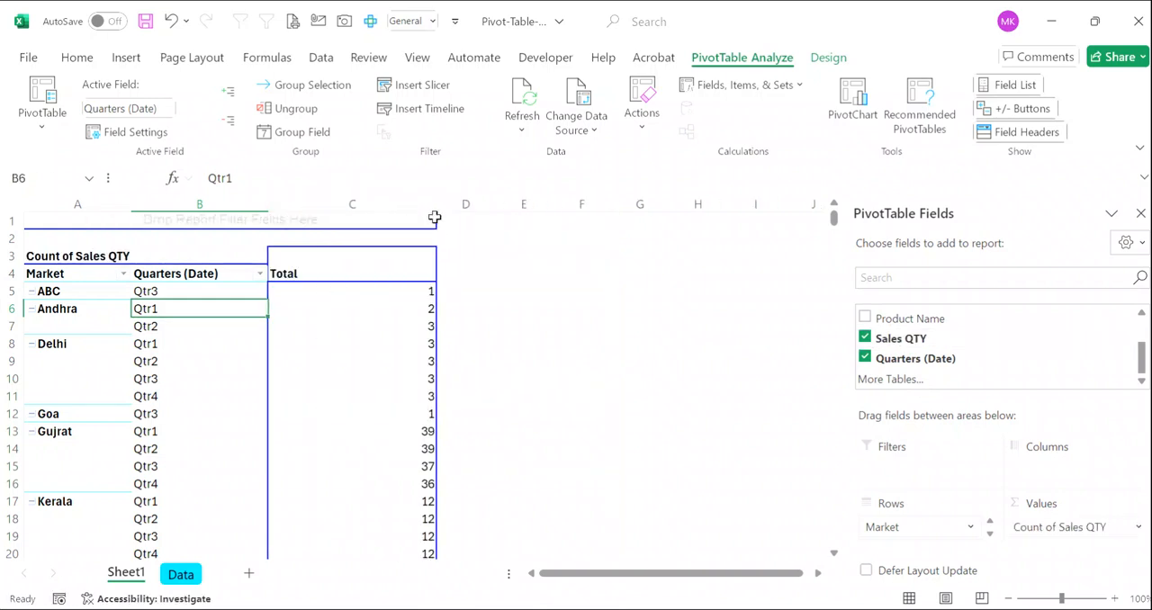
{"action": "right_click", "coordinate": [355, 315]}
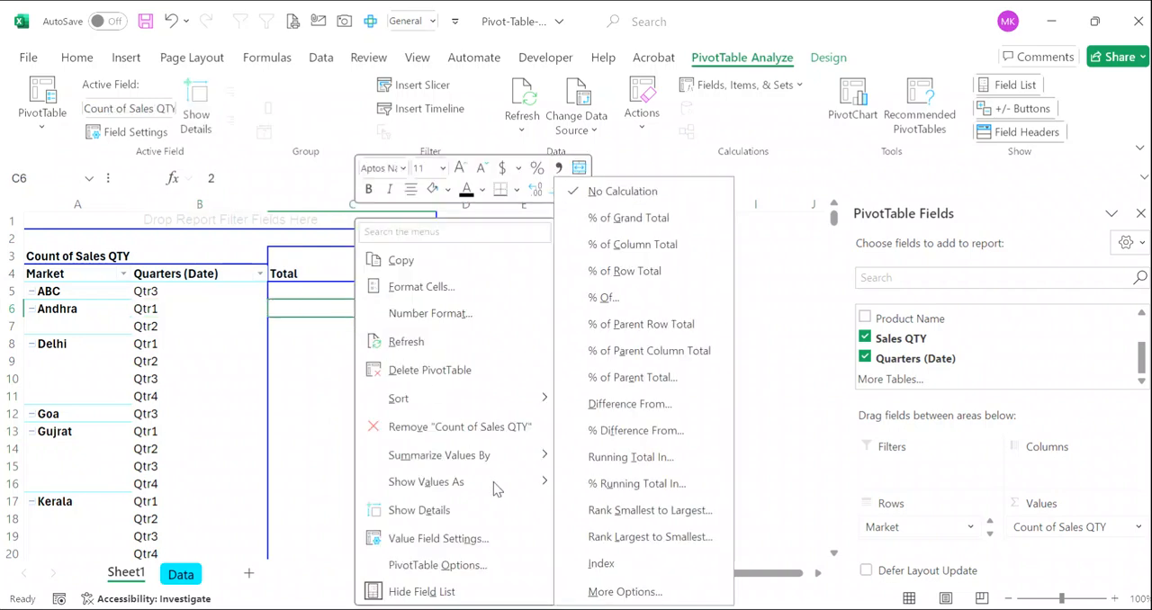
{"action": "mouse_move", "coordinate": [522, 462]}
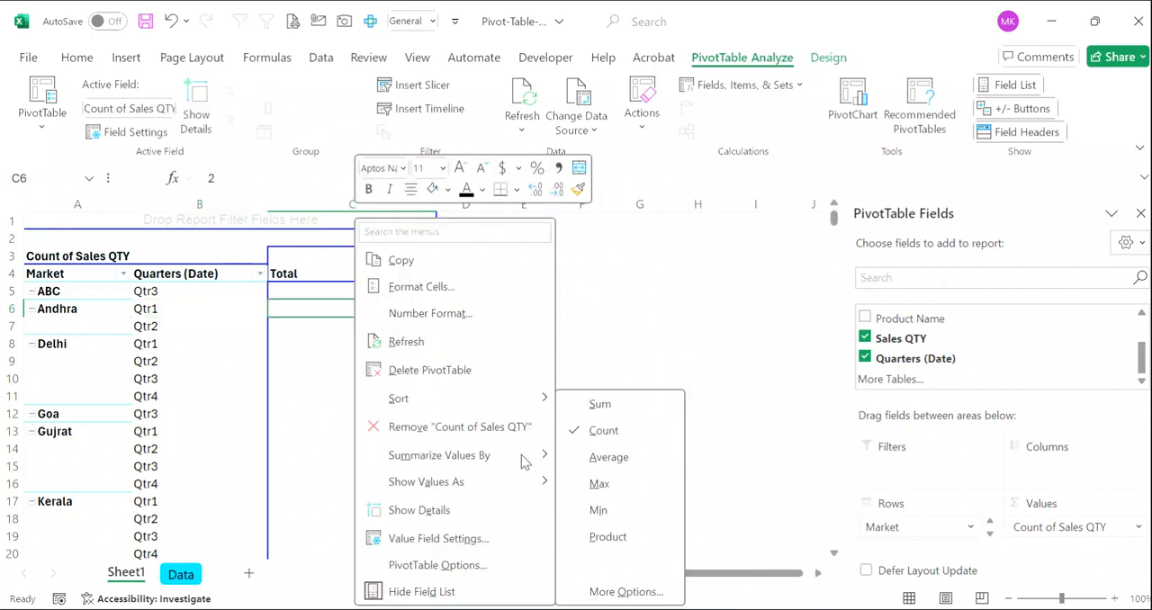
{"action": "left_click", "coordinate": [621, 407]}
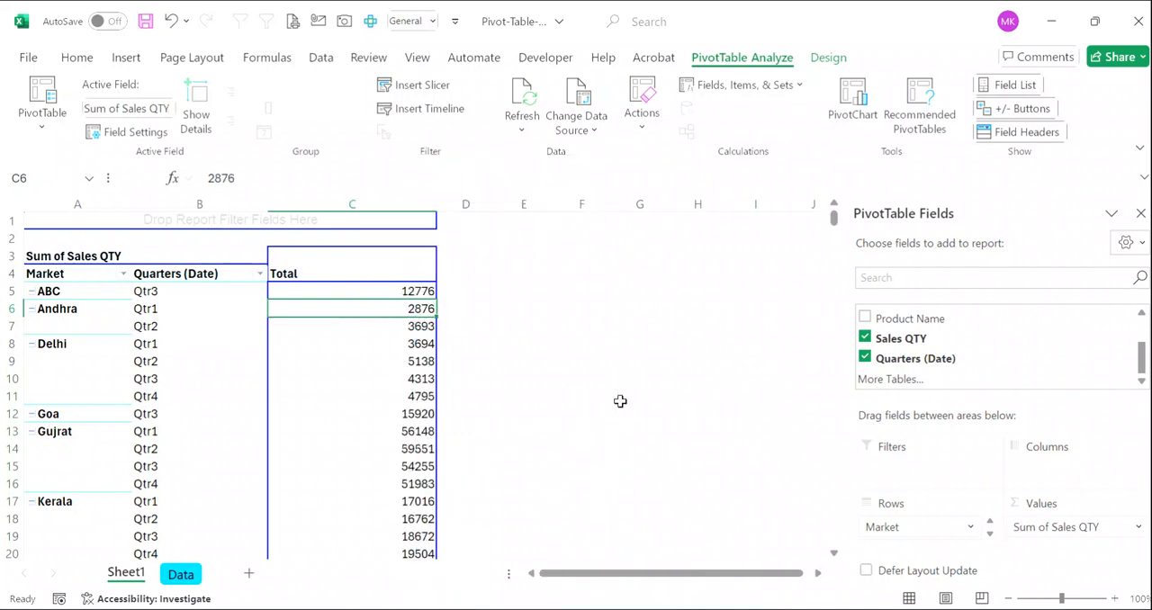
- Hide the gridlines on the PivotTable worksheet
{"action": "left_click", "coordinate": [417, 58]}
{"action": "left_click", "coordinate": [412, 109]}
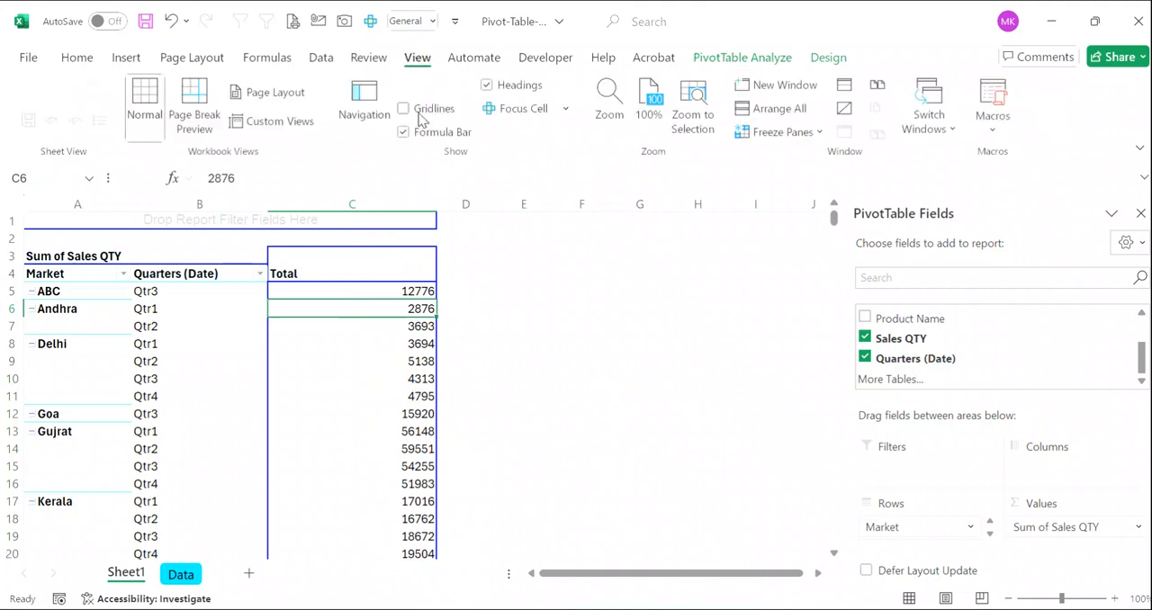
{"action": "left_click", "coordinate": [571, 354]}
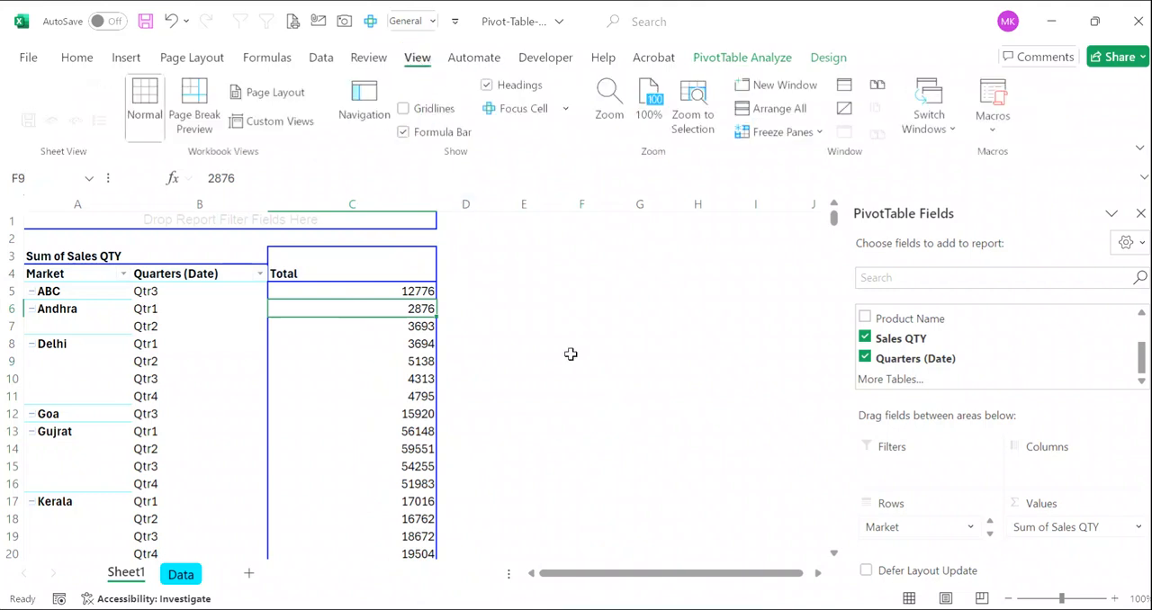
- Apply the PivotTable style from the Dark group with dark grey headers and light blue market labels
{"action": "left_click", "coordinate": [279, 364]}
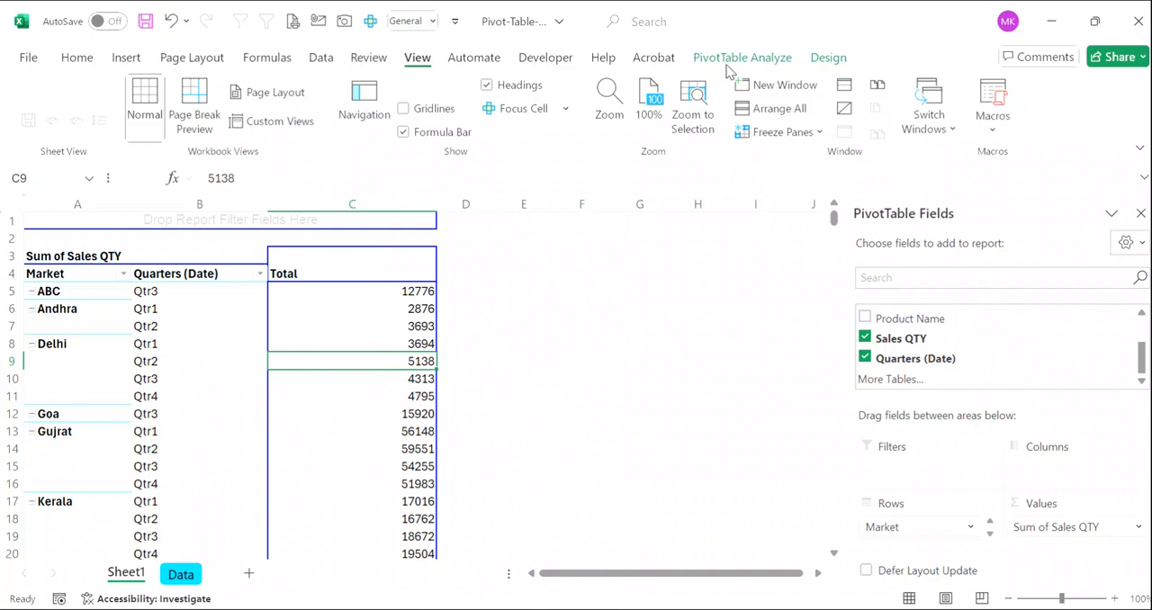
{"action": "left_click", "coordinate": [829, 58]}
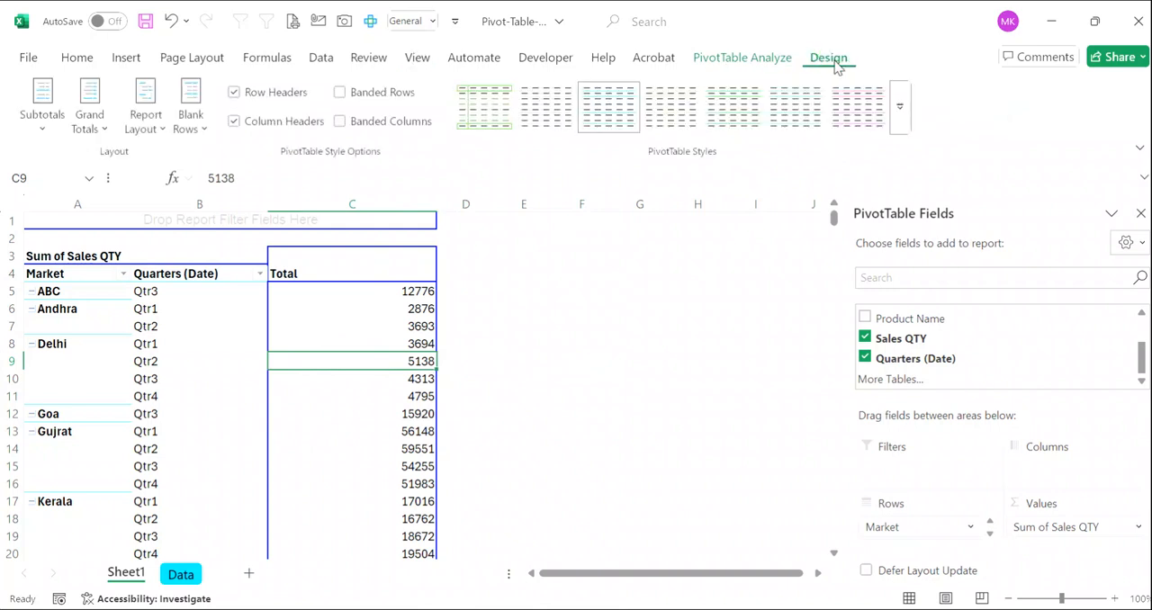
{"action": "left_click", "coordinate": [899, 110]}
{"action": "scroll", "coordinate": [767, 347], "scroll_direction": "down", "scroll_amount": 5}
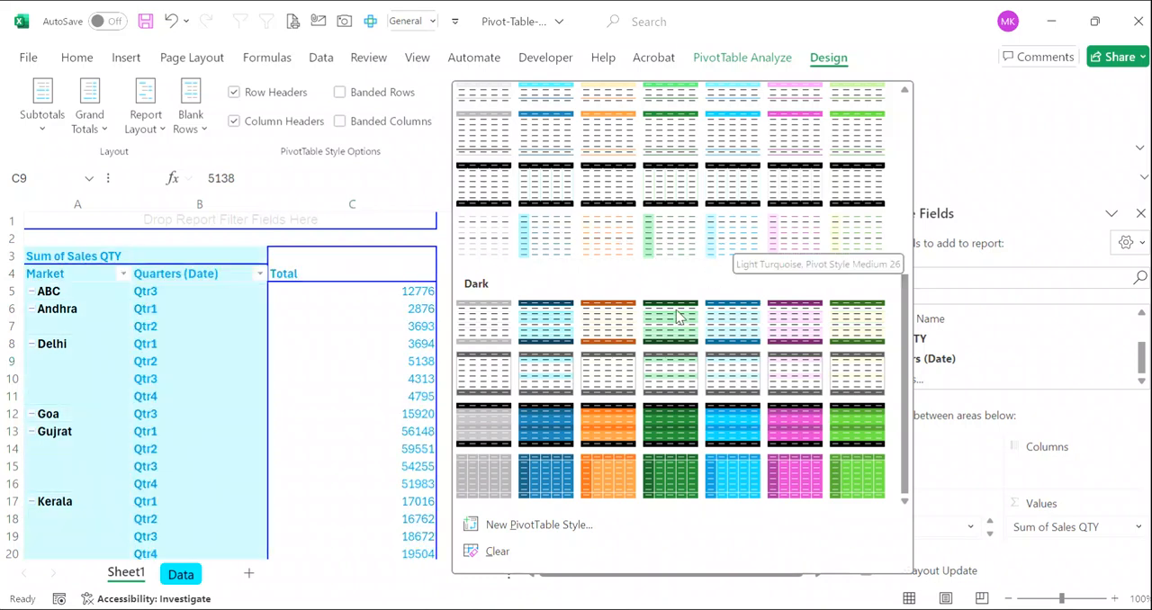
{"action": "left_click", "coordinate": [547, 374]}
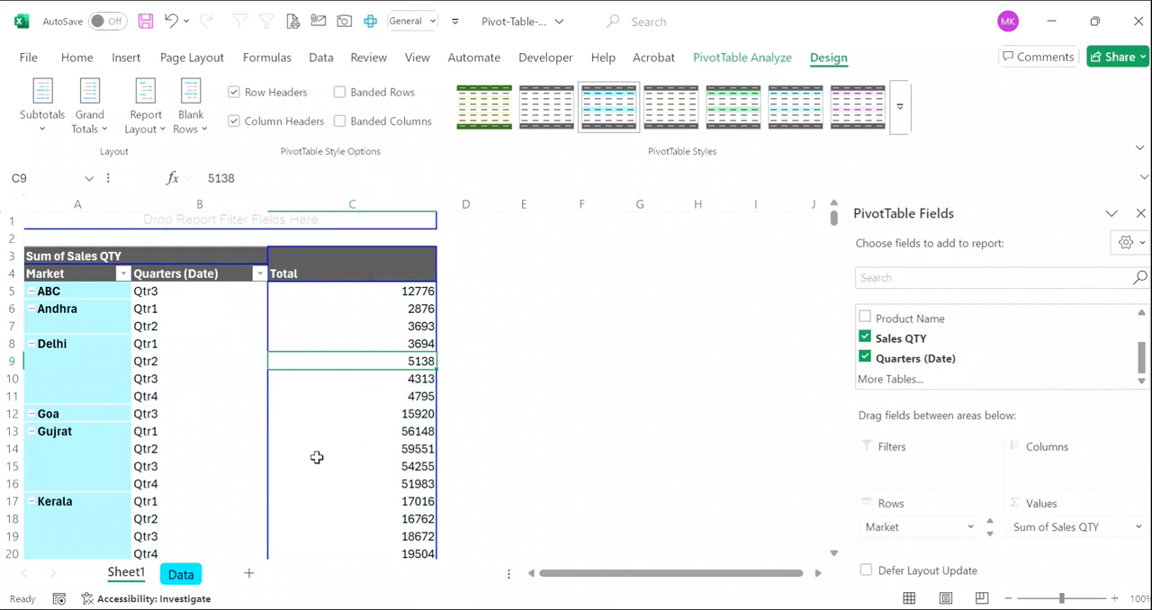
- Turn on Banded Rows and Banded Columns for the PivotTable
{"action": "mouse_move", "coordinate": [281, 408]}
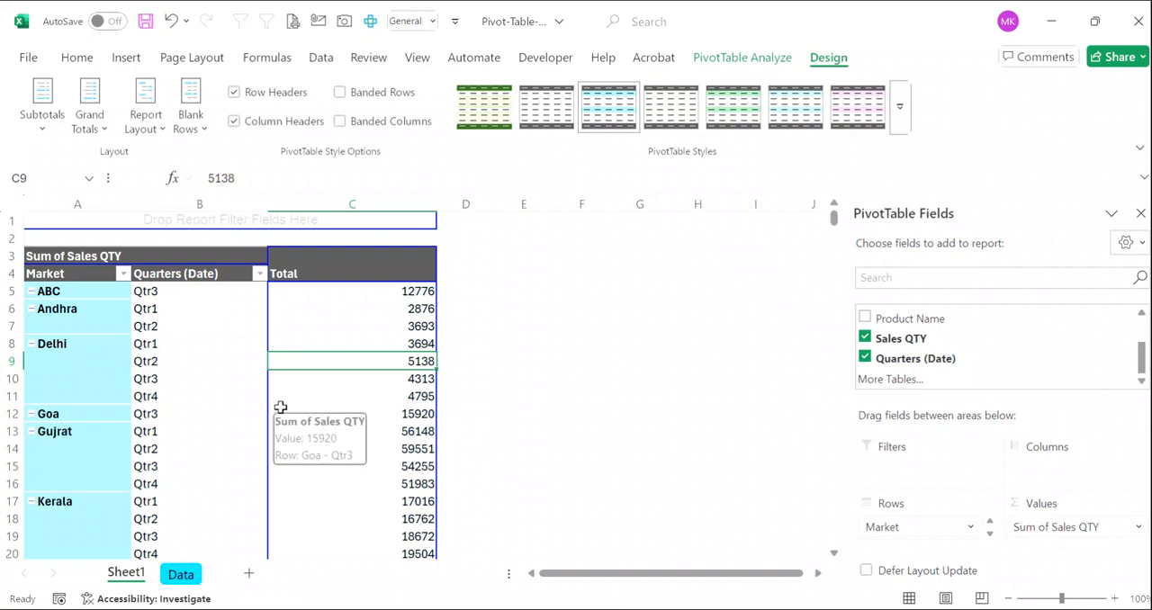
{"action": "left_click", "coordinate": [341, 96]}
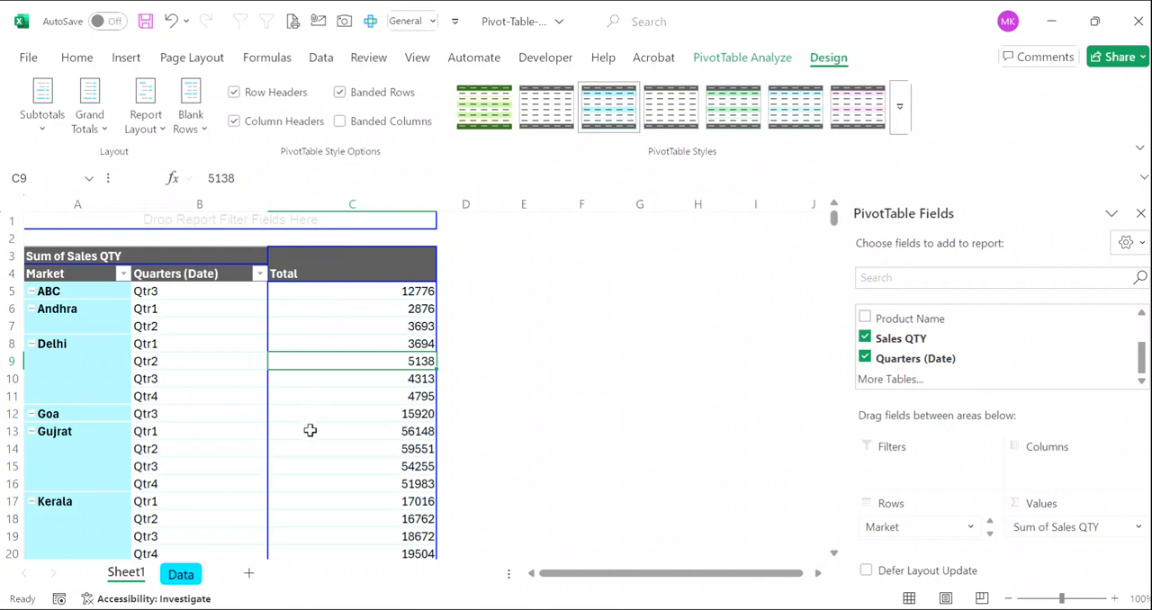
{"action": "left_click", "coordinate": [340, 124]}
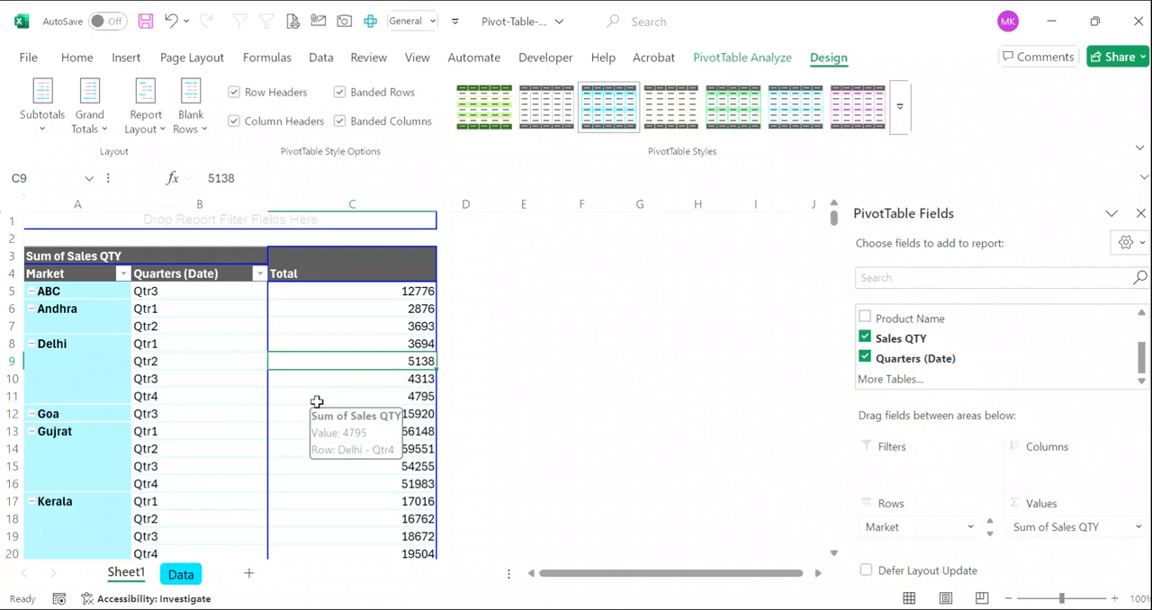
- Repeat all item labels in the PivotTable so every quarter row carries its market name
{"action": "left_click", "coordinate": [205, 130]}
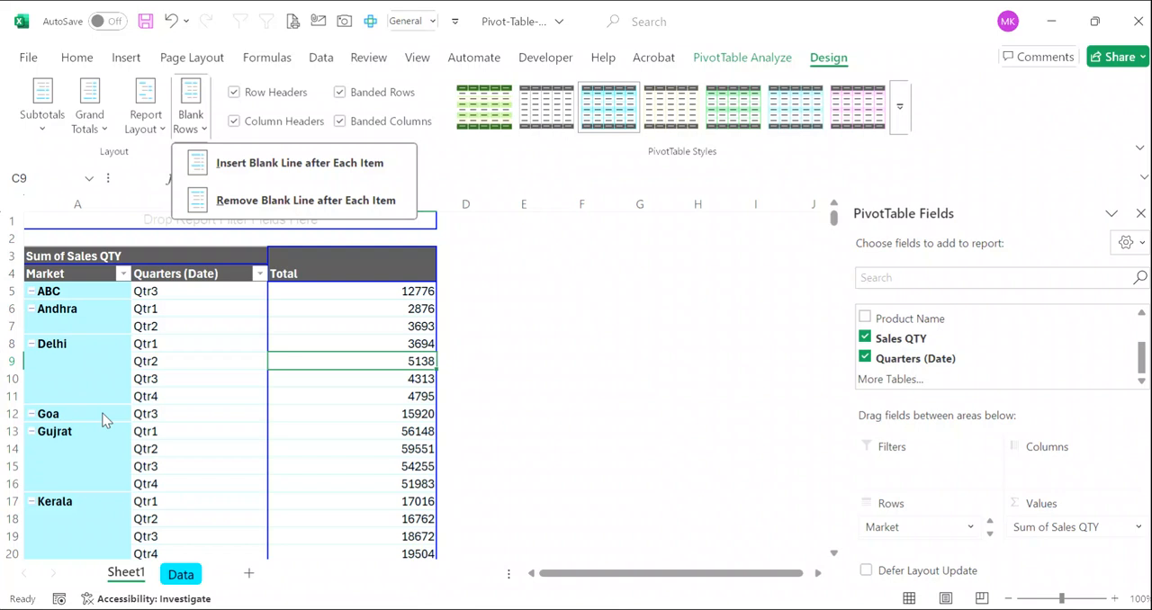
{"action": "key", "text": "Escape"}
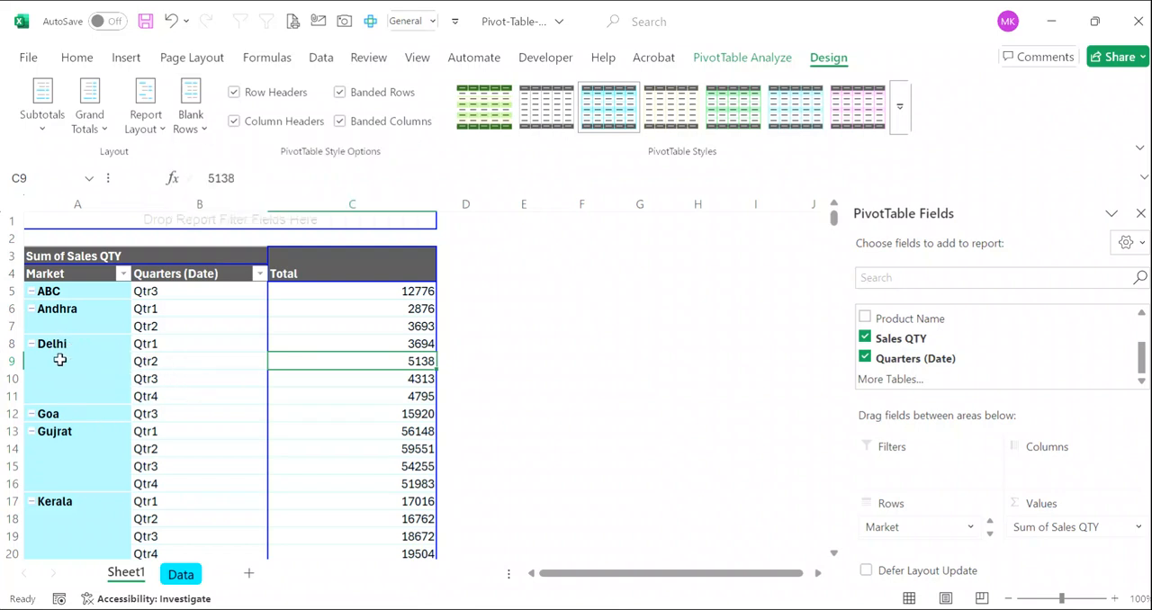
{"action": "left_click_drag", "start_coordinate": [72, 348], "coordinate": [416, 397]}
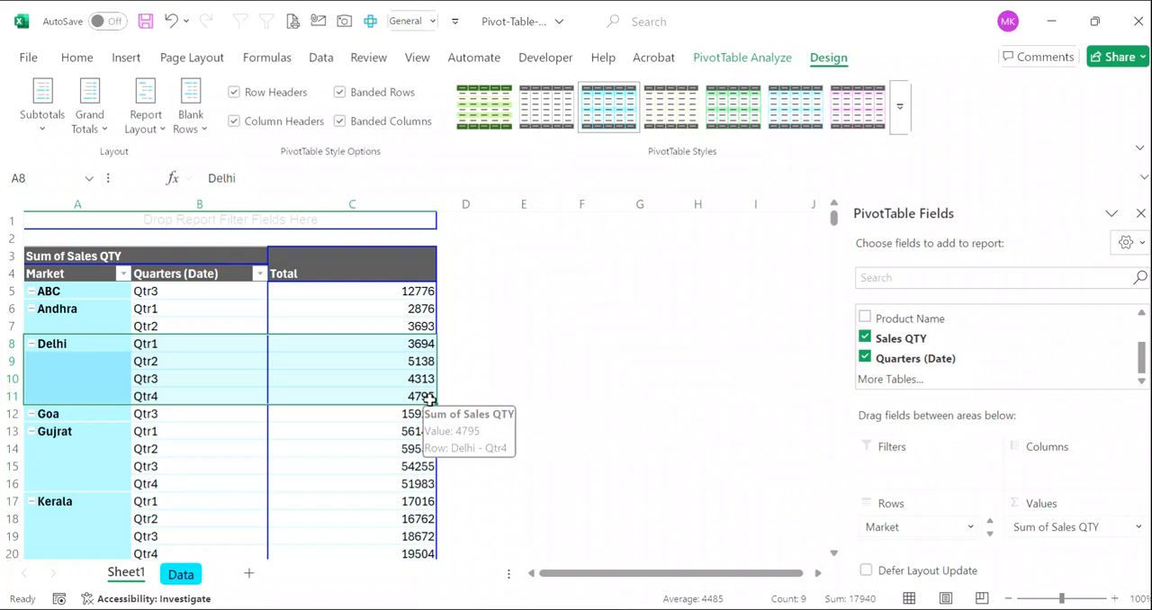
{"action": "left_click", "coordinate": [59, 360]}
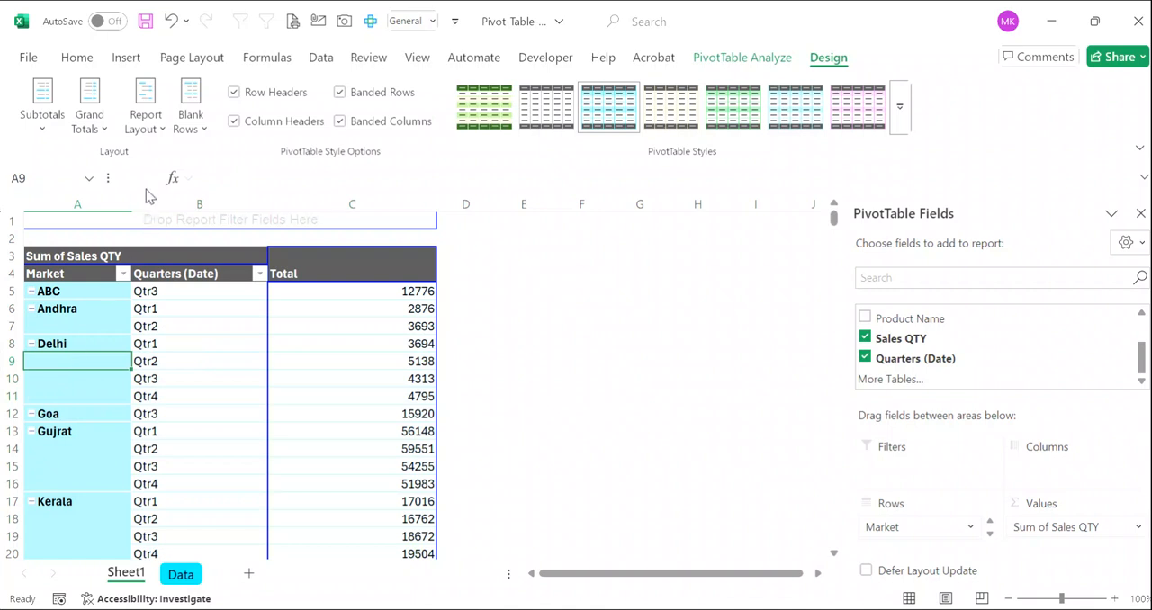
{"action": "left_click", "coordinate": [97, 122]}
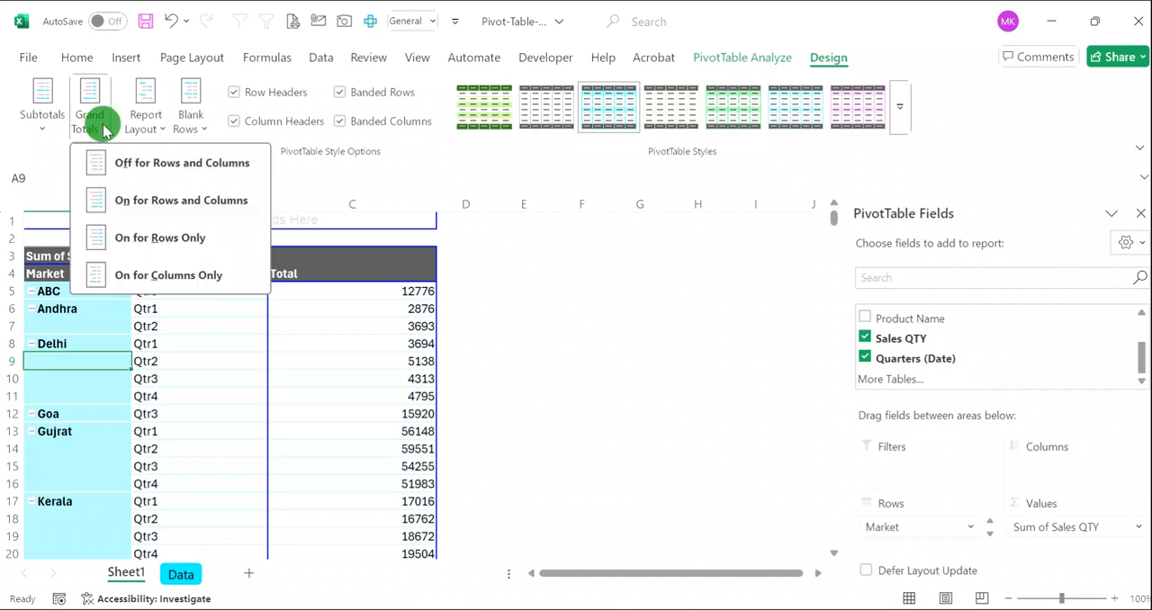
{"action": "left_click", "coordinate": [151, 121]}
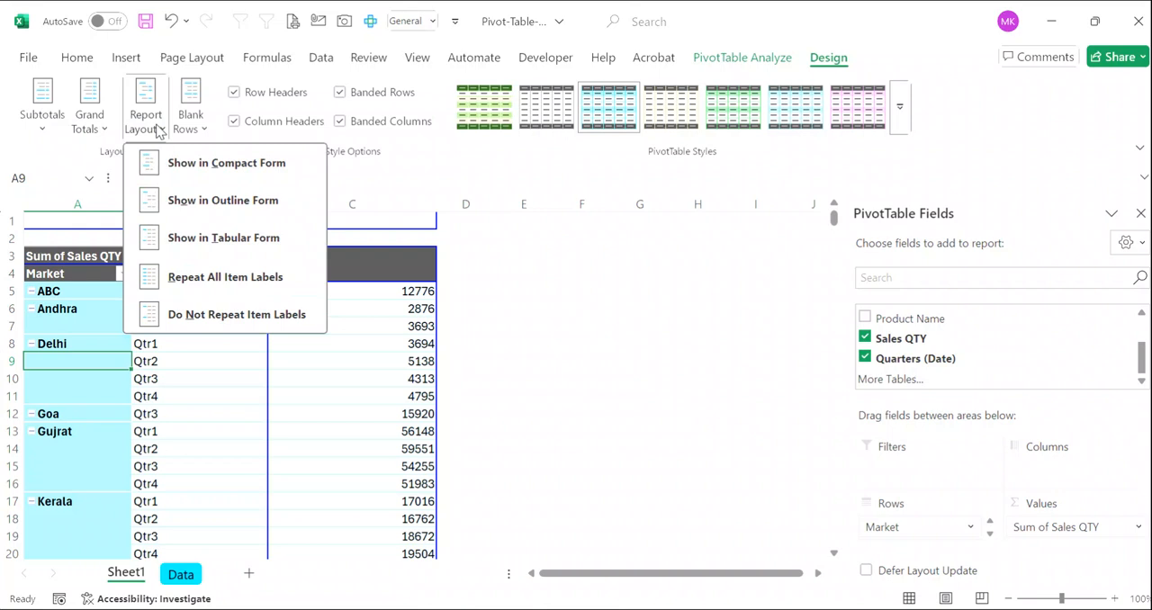
{"action": "left_click", "coordinate": [205, 284]}
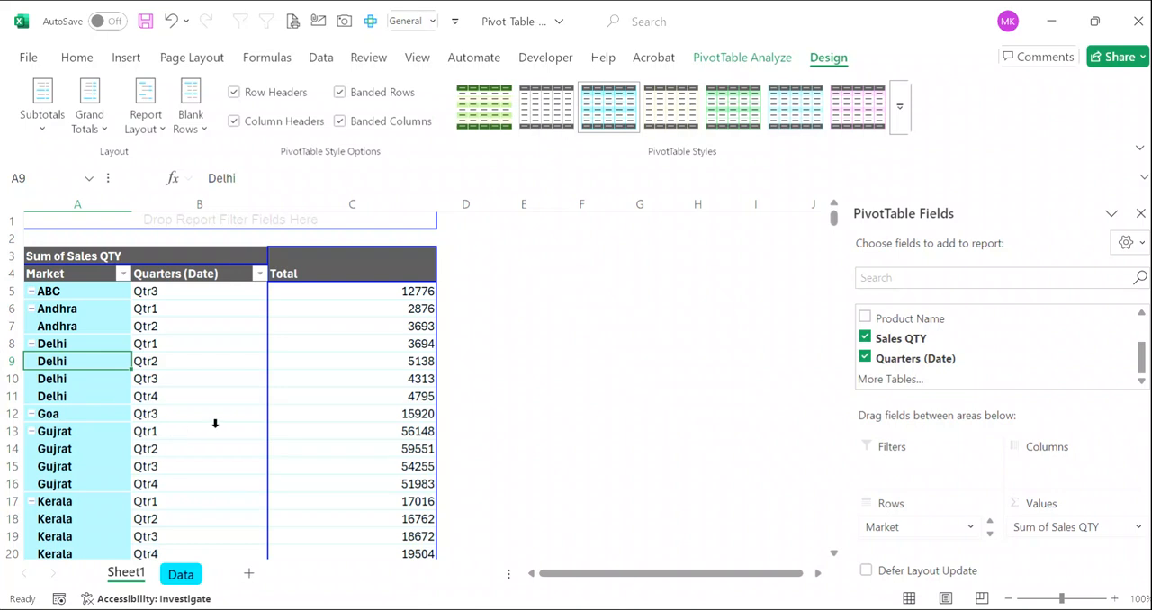
- On the Data sheet, enter BBB as the Market in cell A359, directly below the last record
{"action": "left_click", "coordinate": [742, 60]}
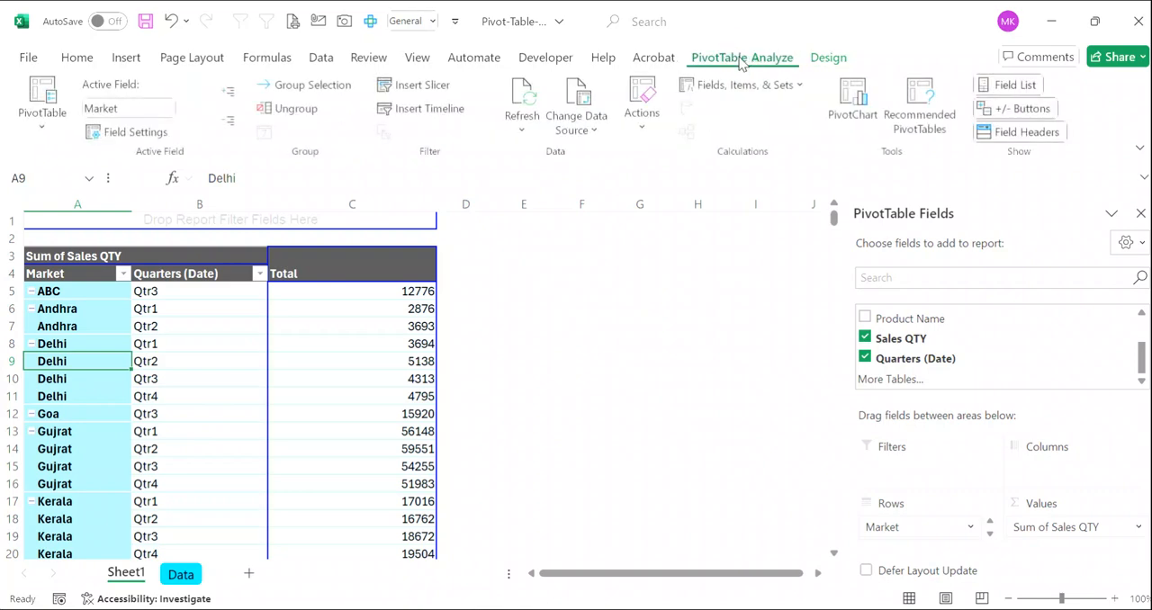
{"action": "left_click", "coordinate": [180, 580]}
{"action": "left_click", "coordinate": [151, 493]}
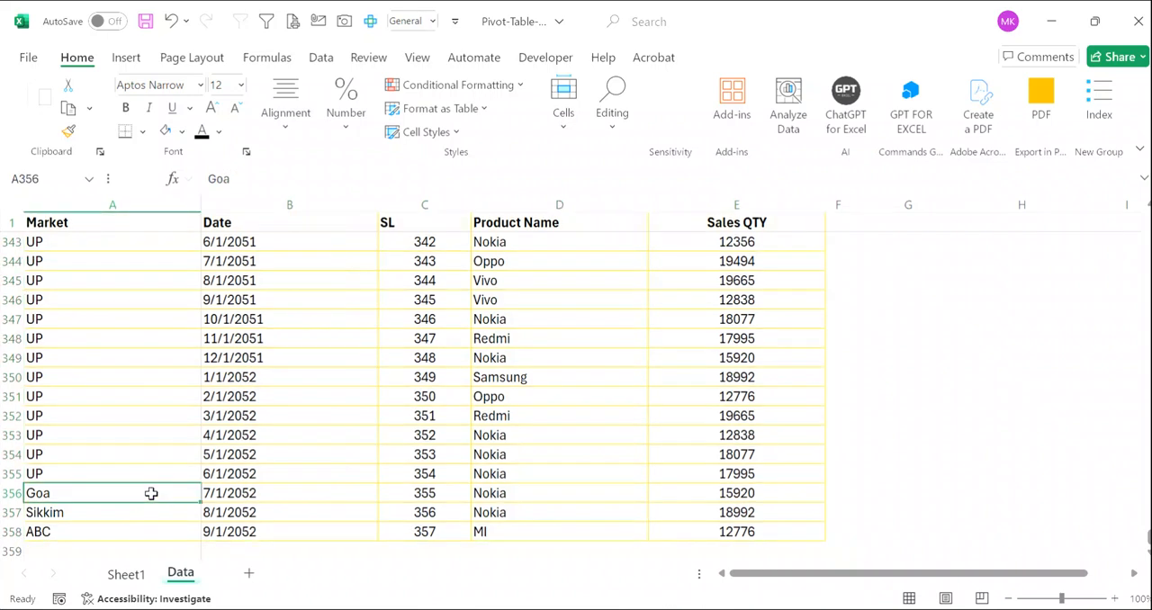
{"action": "key", "text": "ctrl+Down"}
{"action": "key", "text": "ctrl+Down"}
{"action": "key", "text": "ctrl+Up"}
{"action": "key", "text": "Down"}
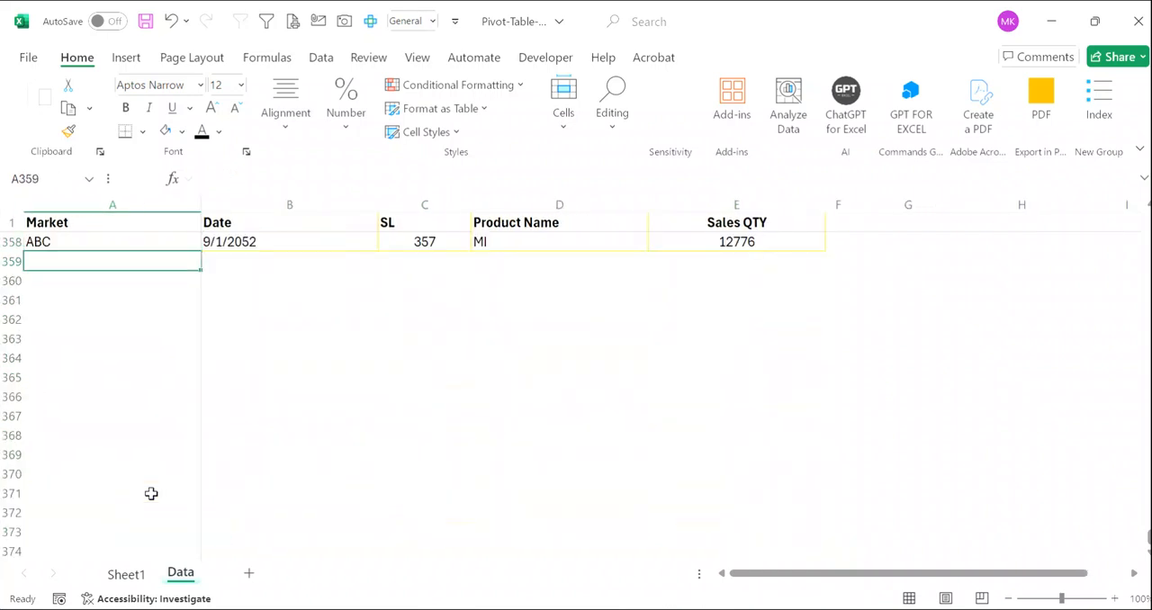
{"action": "type", "text": "BB"}
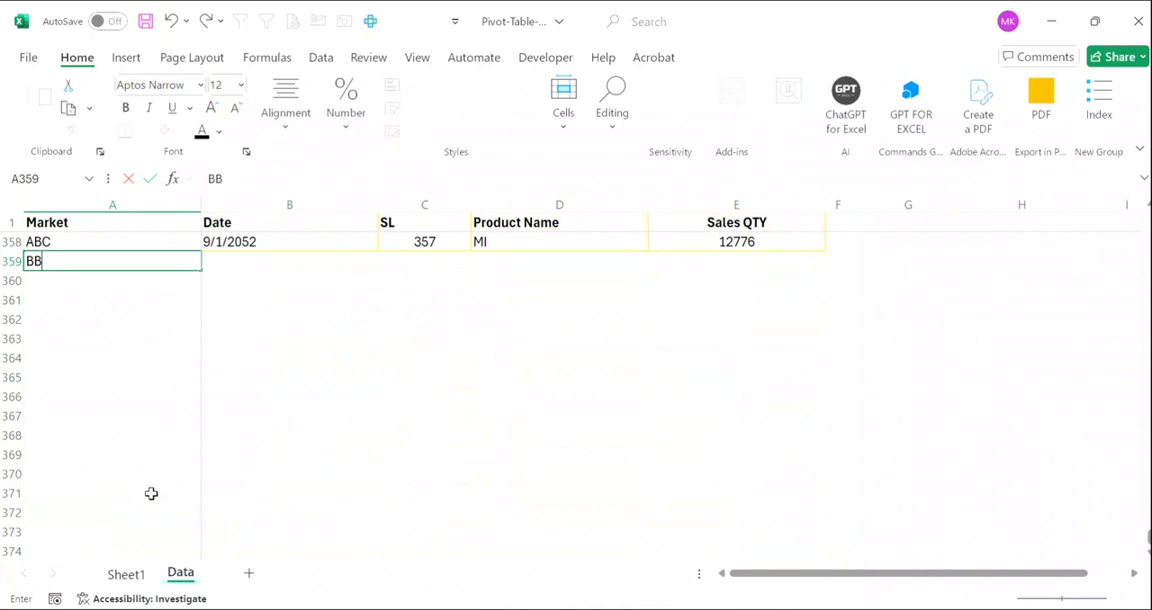
{"action": "key", "text": "Tab"}
- Copy the date 9/1/2052 from cell B358 into B359 of the new record
{"action": "key", "text": "Up"}
{"action": "key", "text": "ctrl+c"}
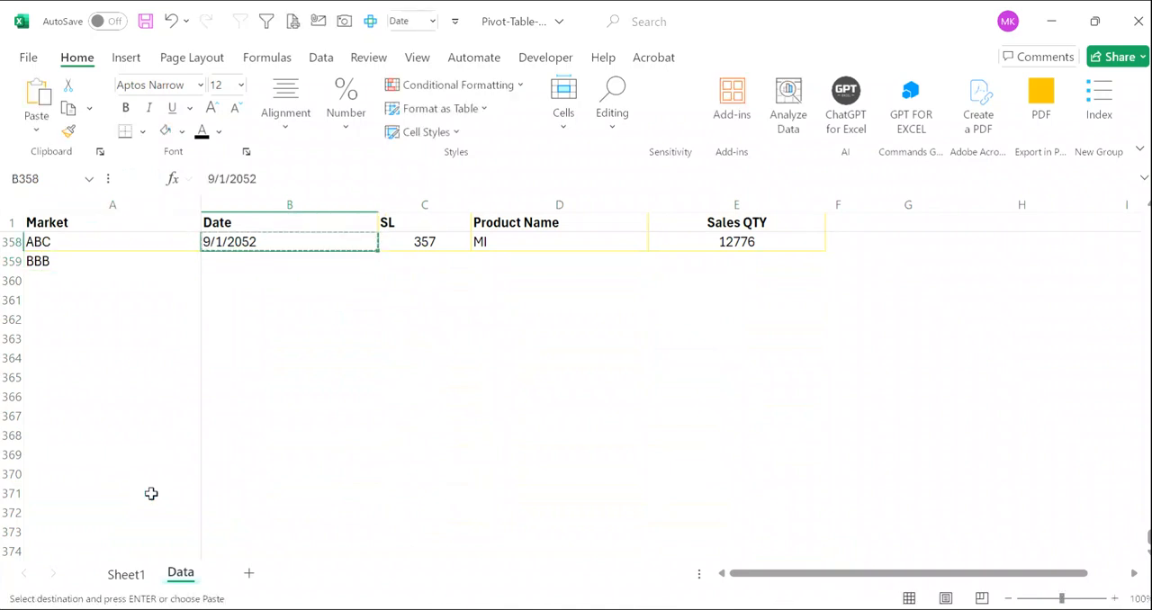
{"action": "key", "text": "Down"}
{"action": "key", "text": "ctrl+v"}
{"action": "key", "text": "Escape"}
- Complete row 359 with SL 3333, Product Name abc and Sales QTY 55555
{"action": "key", "text": "Tab"}
{"action": "type", "text": "3"}
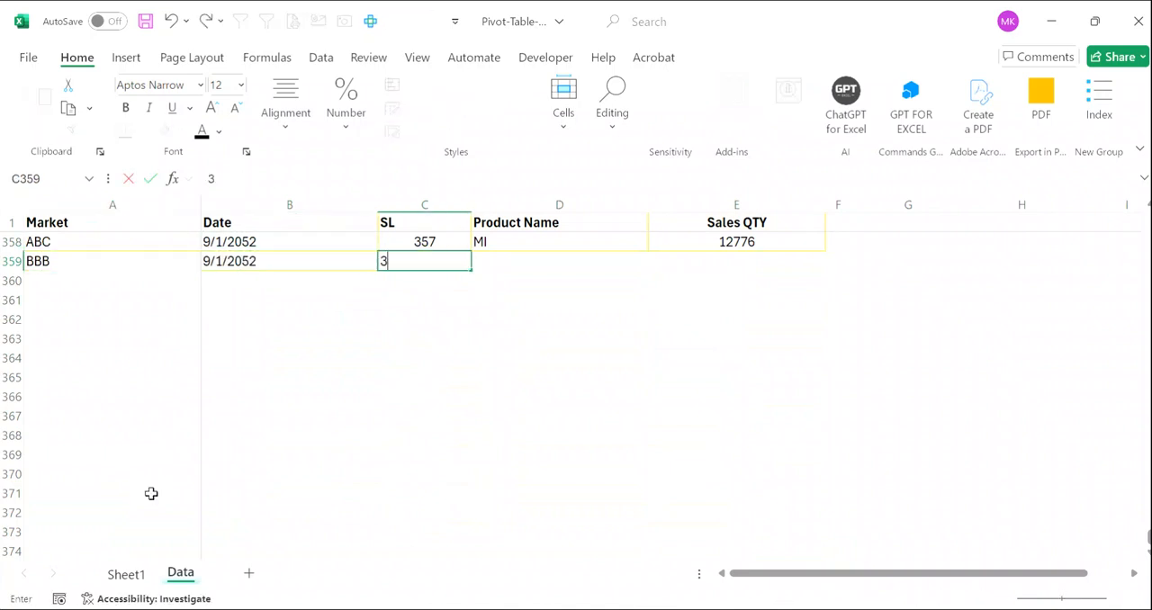
{"action": "type", "text": "333"}
{"action": "key", "text": "Return"}
{"action": "key", "text": "Up"}
{"action": "key", "text": "Tab"}
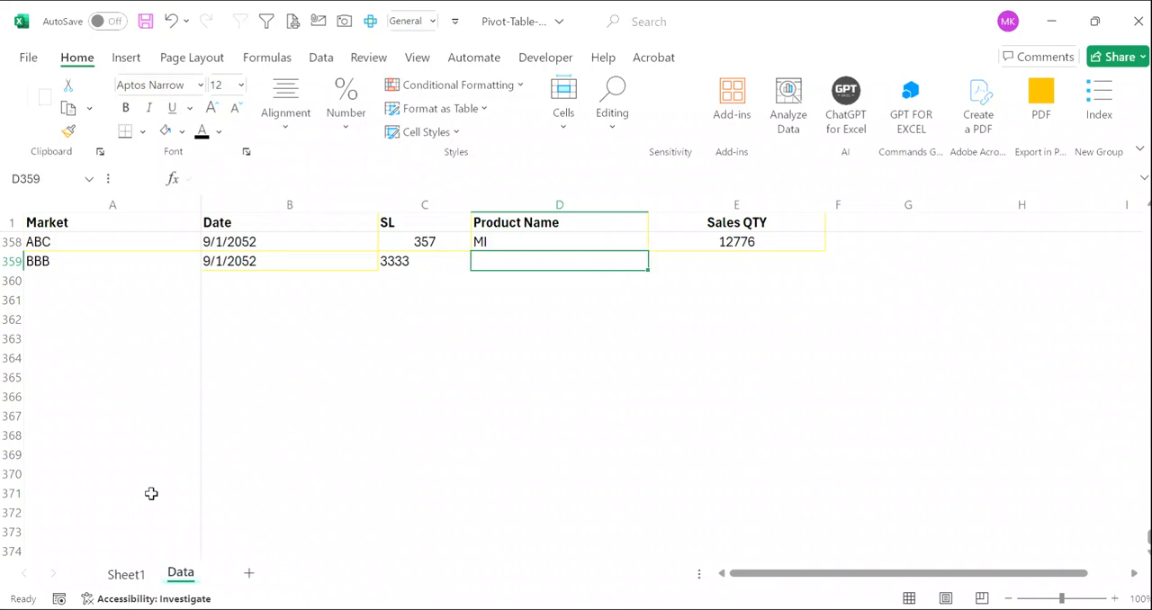
{"action": "type", "text": "abc"}
{"action": "key", "text": "Tab"}
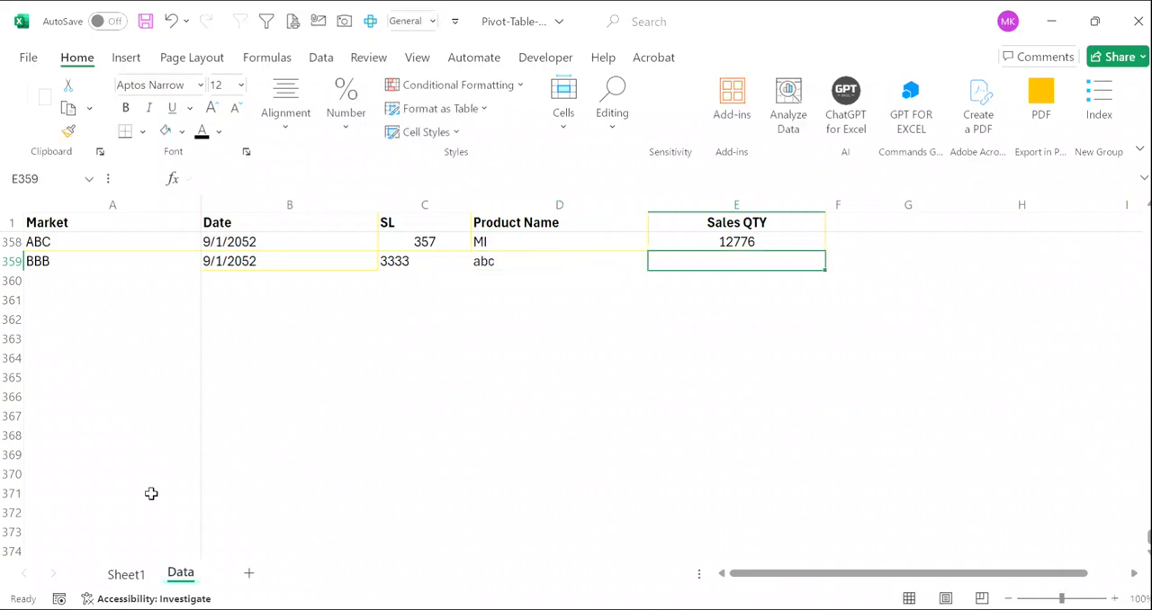
{"action": "type", "text": "55555"}
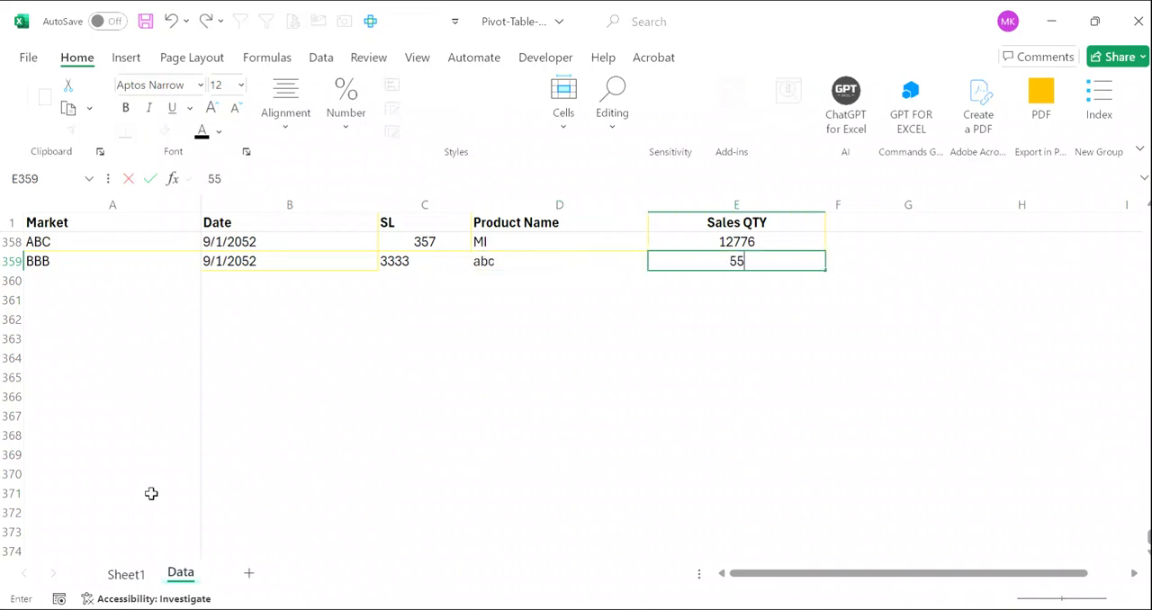
{"action": "key", "text": "Return"}
- Convert the whole sales data range, including the new BBB row, into a table with a header row
{"action": "key", "text": "Up"}
{"action": "key", "text": "Up"}
{"action": "key", "text": "Left"}
{"action": "key", "text": "Left"}
{"action": "key", "text": "ctrl+Up"}
{"action": "key", "text": "ctrl+a"}
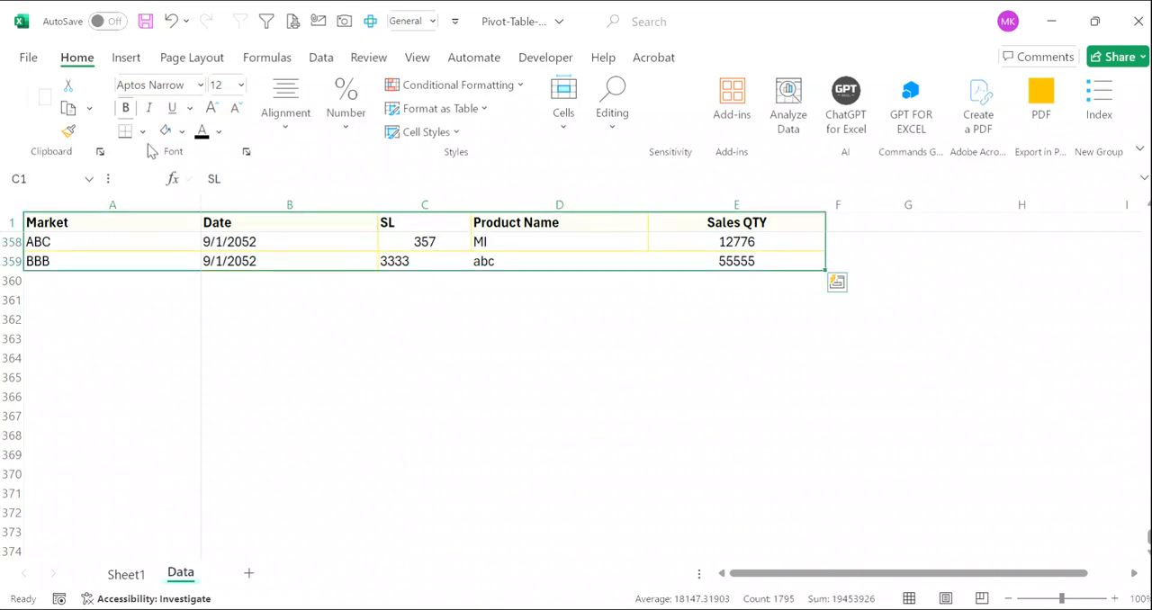
{"action": "key", "text": "ctrl+t"}
{"action": "key", "text": "Return"}
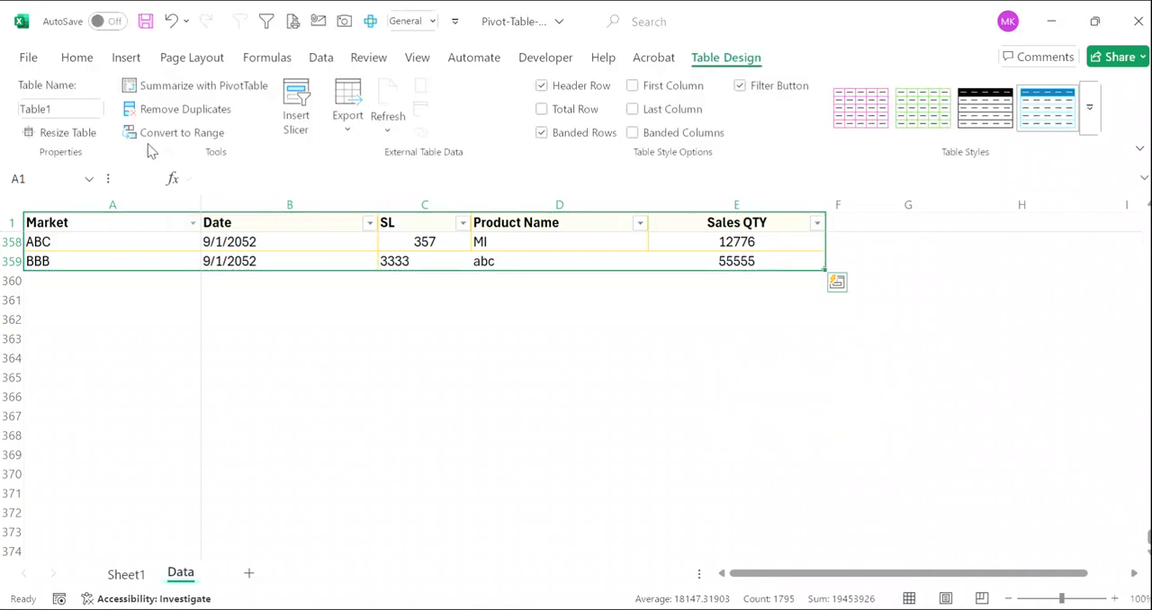
{"action": "scroll", "coordinate": [423, 457], "scroll_direction": "up", "scroll_amount": 3}
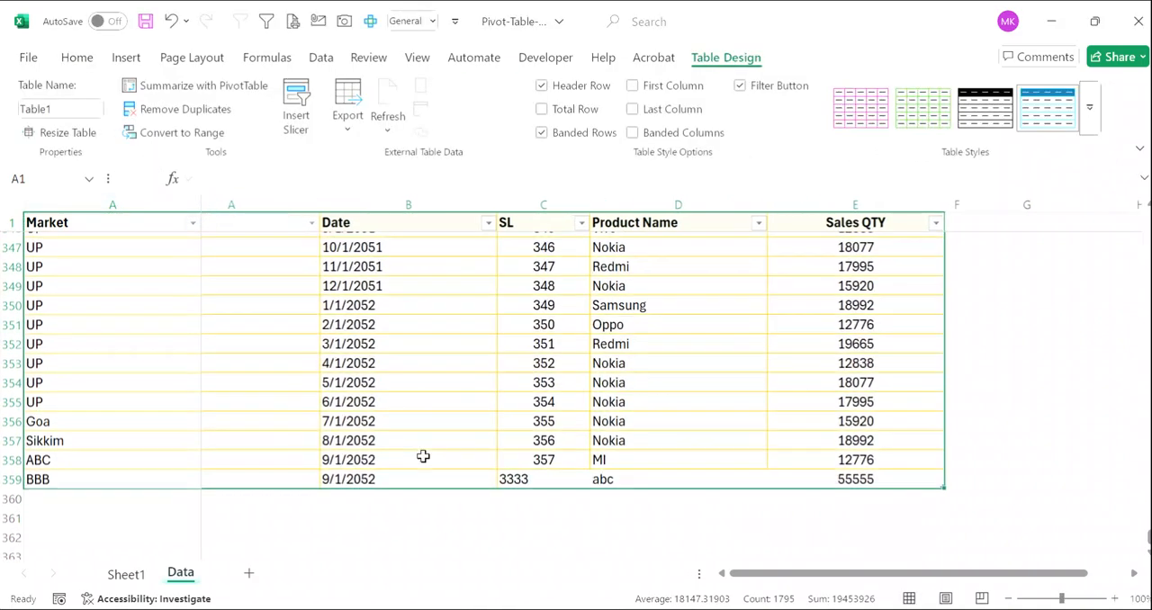
{"action": "scroll", "coordinate": [423, 456], "scroll_direction": "up", "scroll_amount": 3}
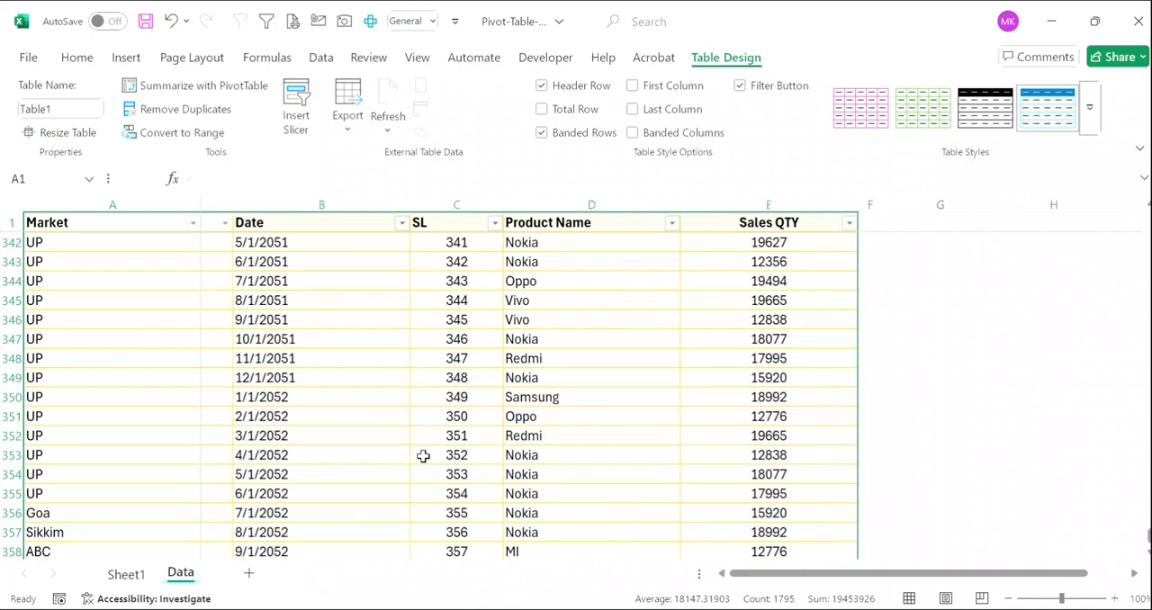
- Check the last records at the end of the new table on the Data sheet
{"action": "left_click", "coordinate": [124, 574]}
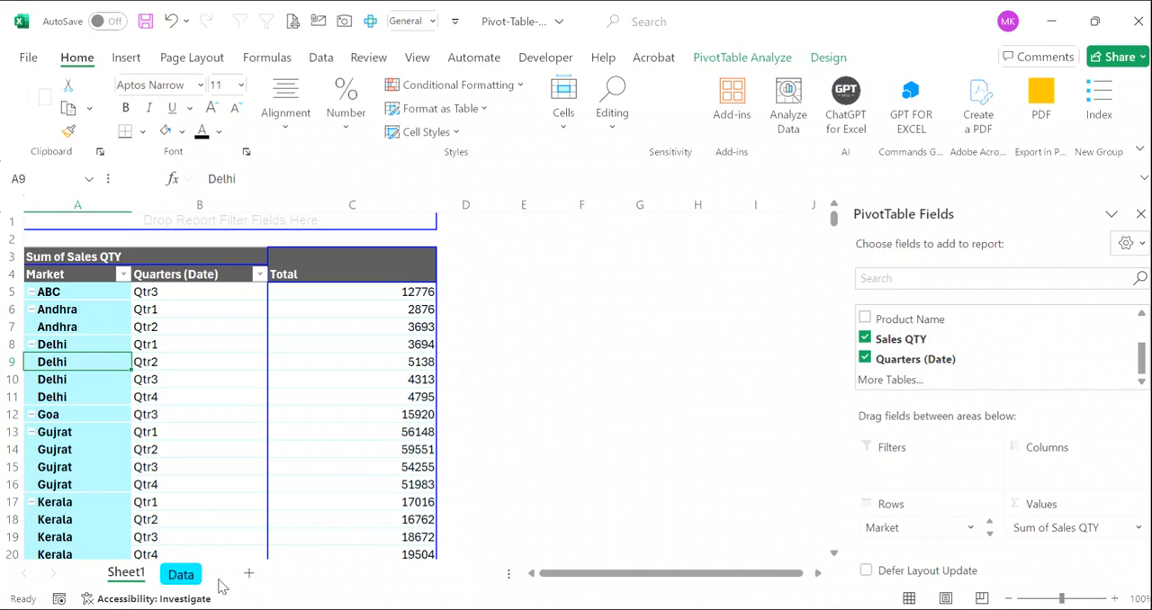
{"action": "left_click", "coordinate": [181, 575]}
{"action": "left_click", "coordinate": [241, 493]}
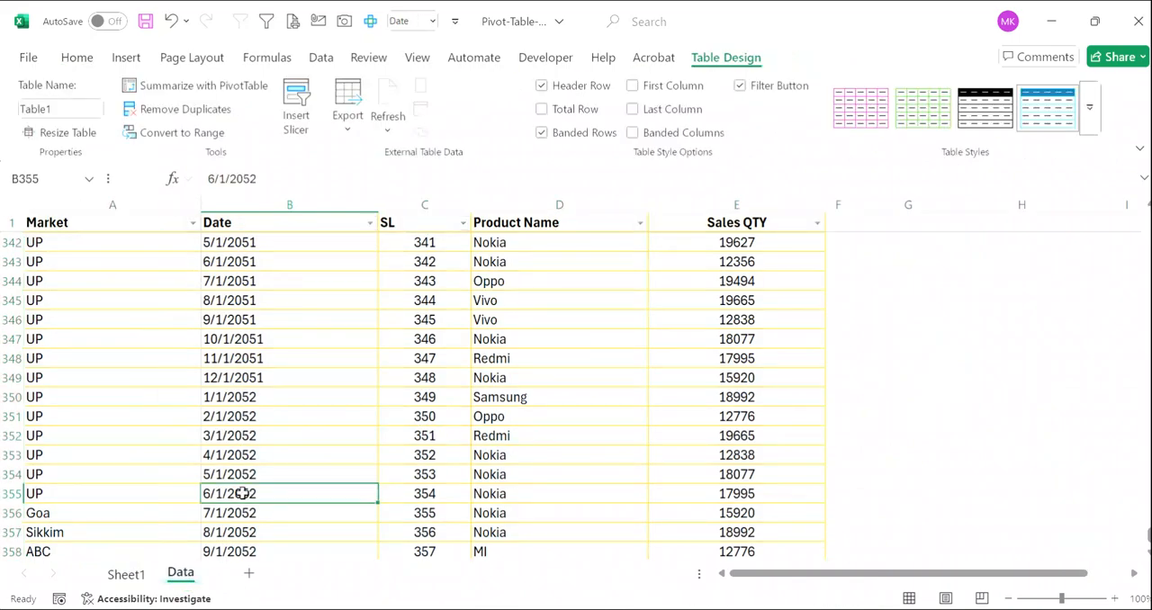
{"action": "key", "text": "ctrl+Down"}
{"action": "key", "text": "Down"}
{"action": "key", "text": "Down"}
{"action": "key", "text": "Up"}
{"action": "key", "text": "Up"}
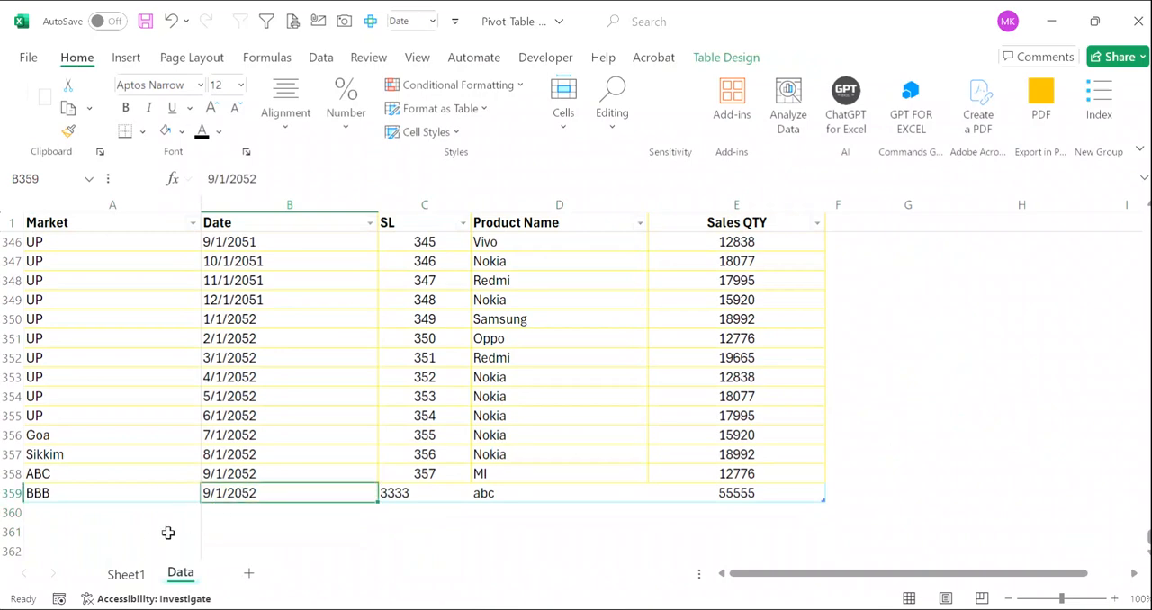
- Refresh all data connections from the PivotTable on Sheet1 and look through its market rows for BBB
{"action": "left_click", "coordinate": [144, 572]}
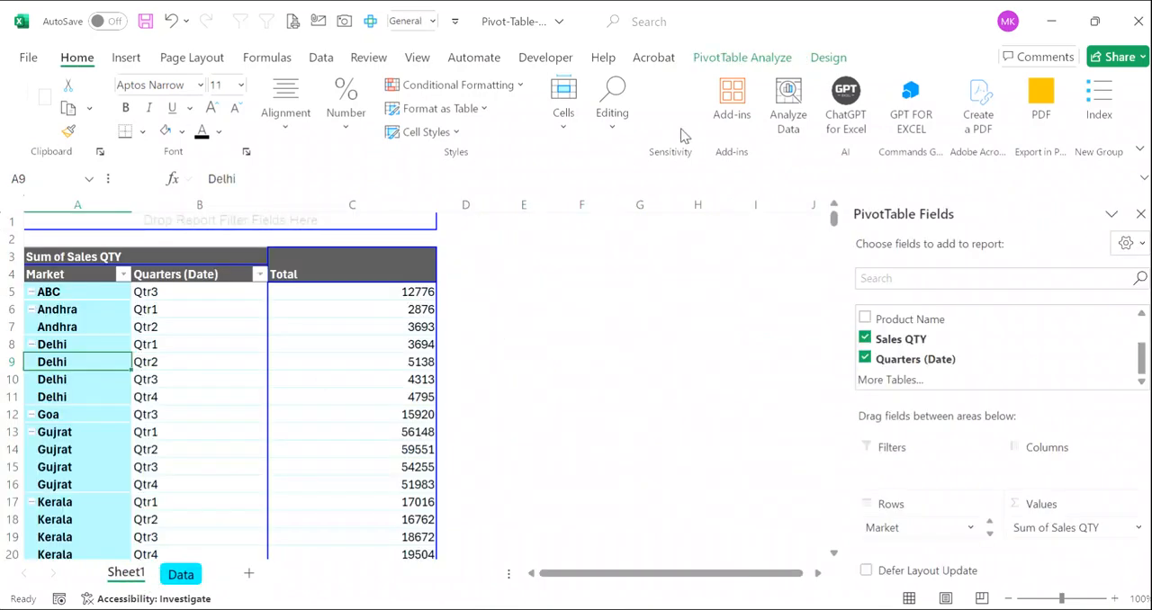
{"action": "left_click", "coordinate": [745, 54]}
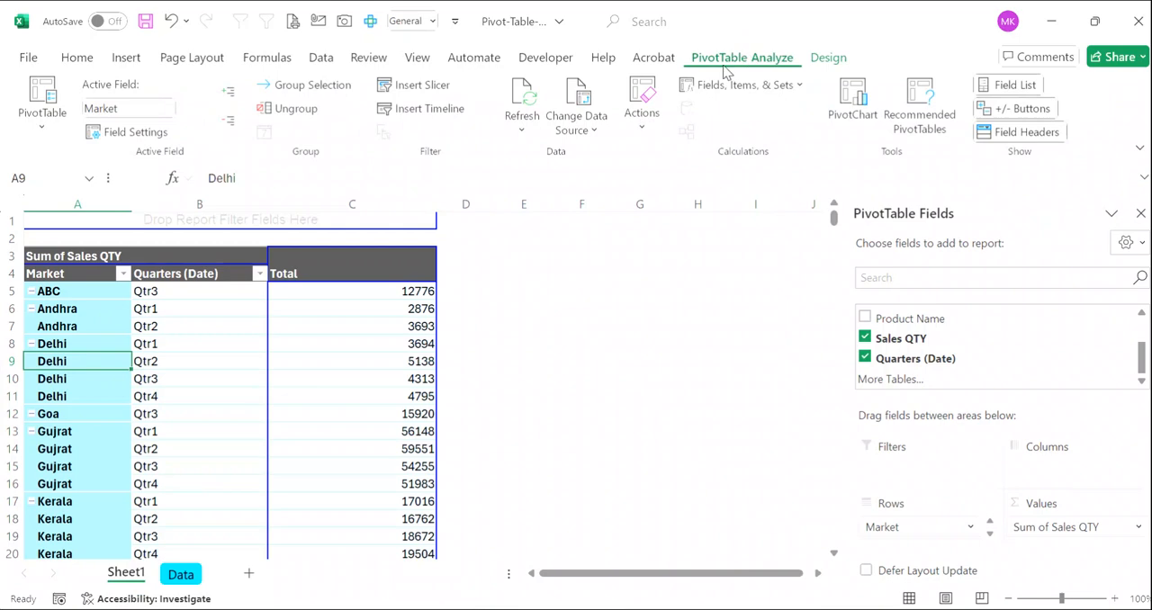
{"action": "left_click", "coordinate": [521, 132]}
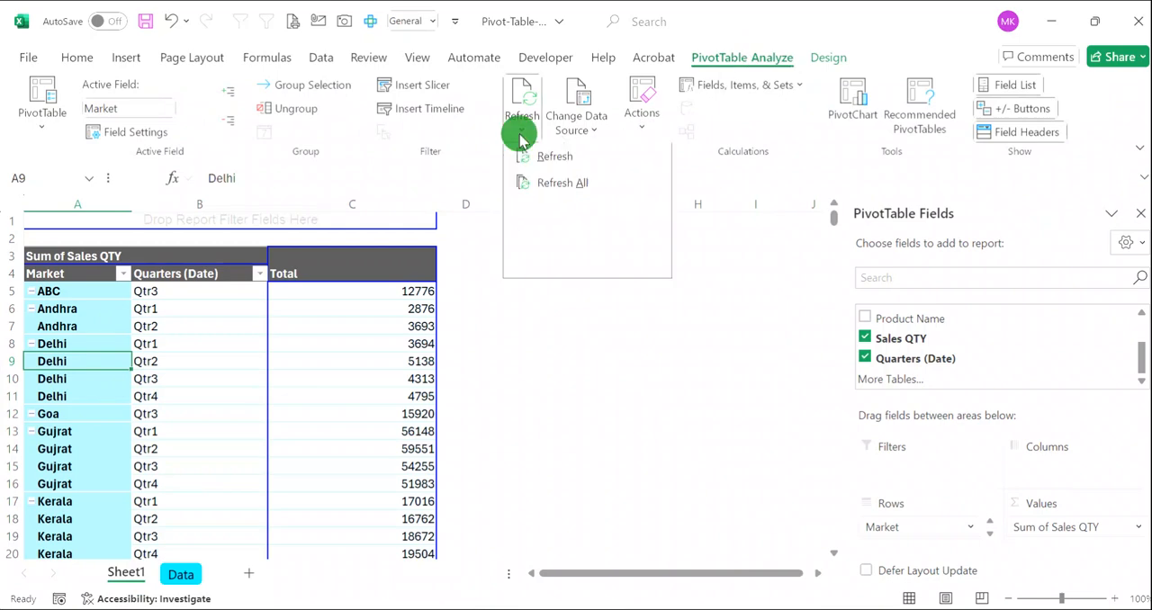
{"action": "left_click", "coordinate": [561, 184]}
{"action": "scroll", "coordinate": [317, 390], "scroll_direction": "down", "scroll_amount": 5}
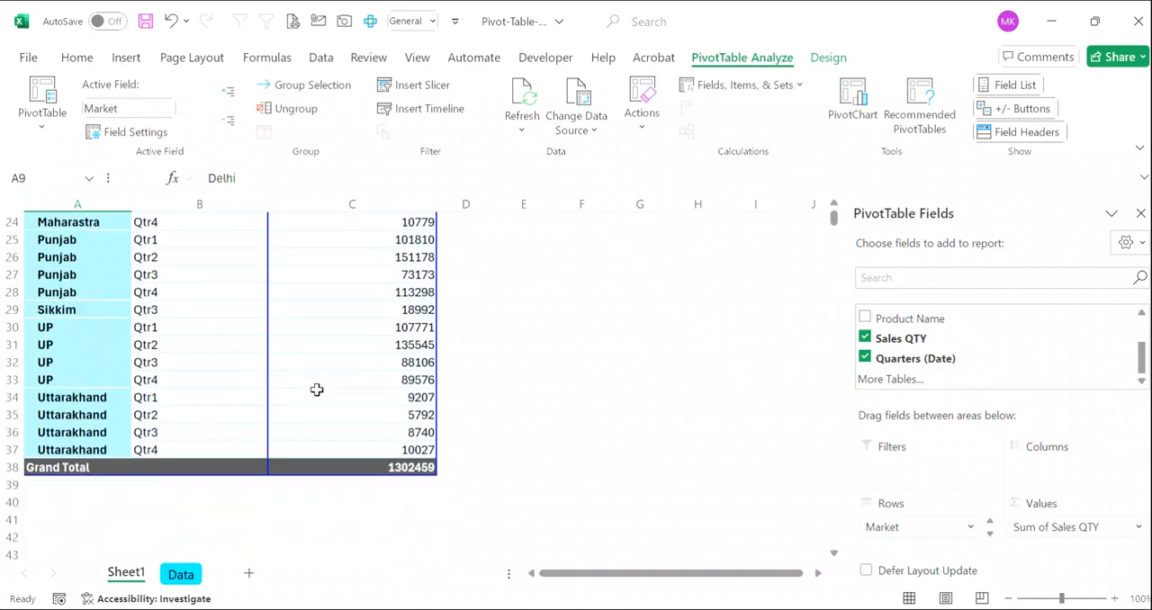
{"action": "scroll", "coordinate": [316, 390], "scroll_direction": "down", "scroll_amount": 2}
{"action": "scroll", "coordinate": [316, 390], "scroll_direction": "up", "scroll_amount": 8}
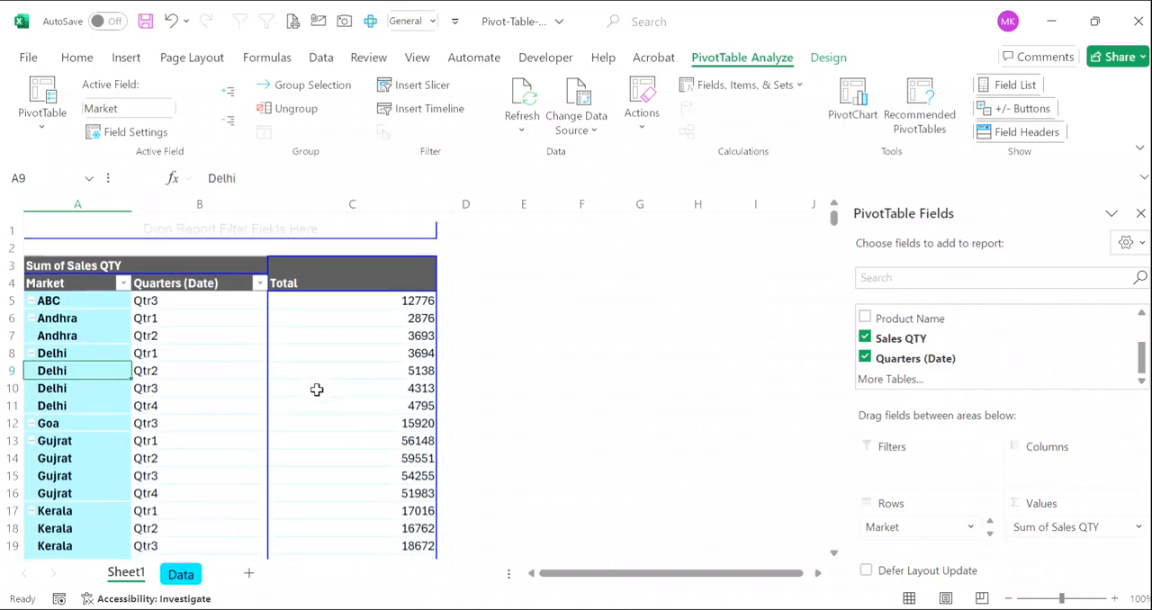
{"action": "scroll", "coordinate": [316, 389], "scroll_direction": "down", "scroll_amount": 1}
{"action": "scroll", "coordinate": [237, 420], "scroll_direction": "down", "scroll_amount": 1}
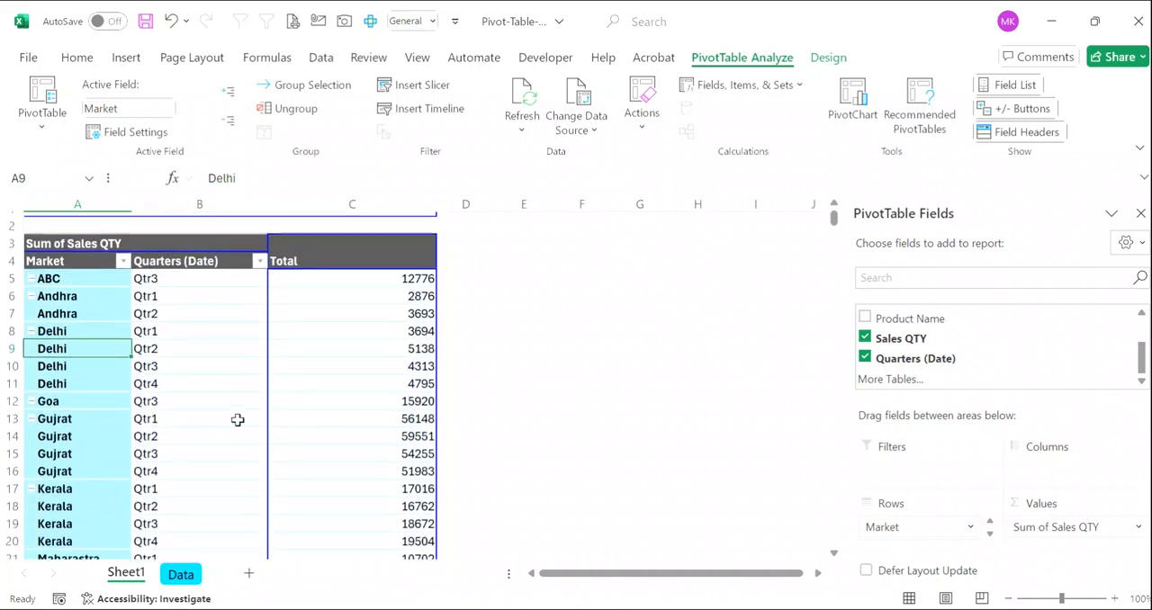
{"action": "scroll", "coordinate": [237, 420], "scroll_direction": "down", "scroll_amount": 7}
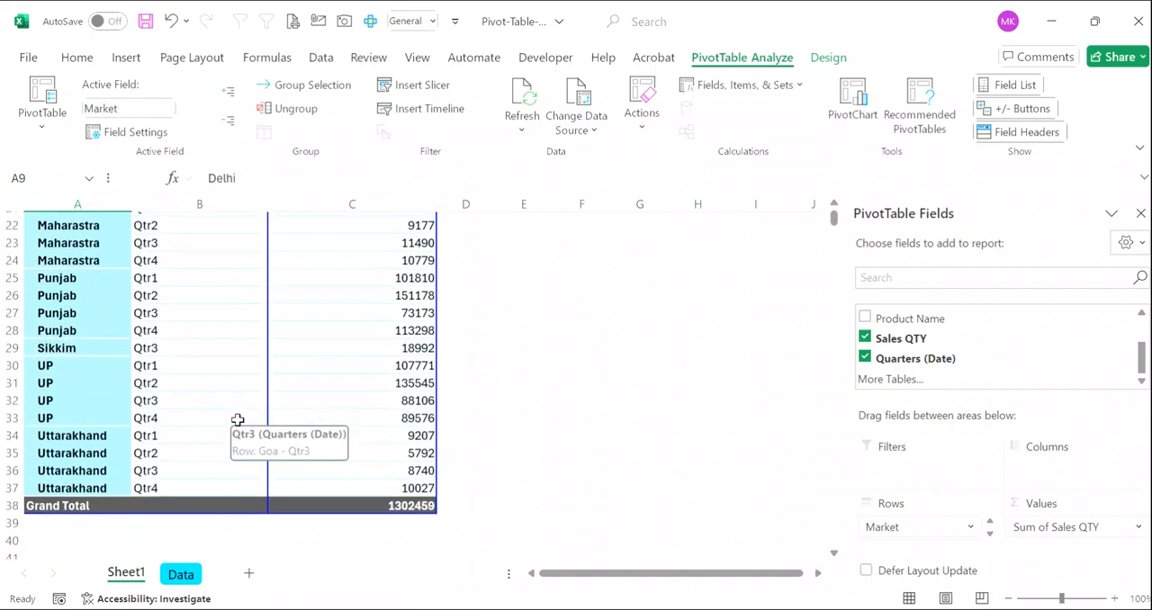
{"action": "scroll", "coordinate": [238, 420], "scroll_direction": "down", "scroll_amount": 1}
- Change the PivotTable's data source to Table1 and refresh the PivotTable
{"action": "left_click", "coordinate": [573, 122]}
{"action": "left_click", "coordinate": [630, 158]}
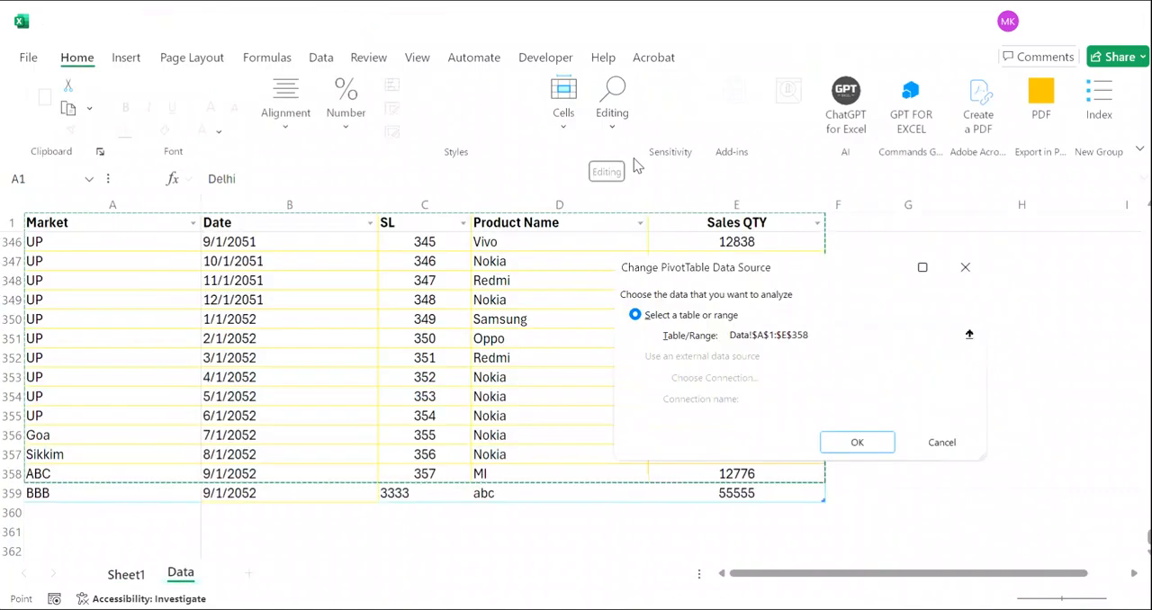
{"action": "type", "text": "Table1"}
{"action": "key", "text": "Return"}
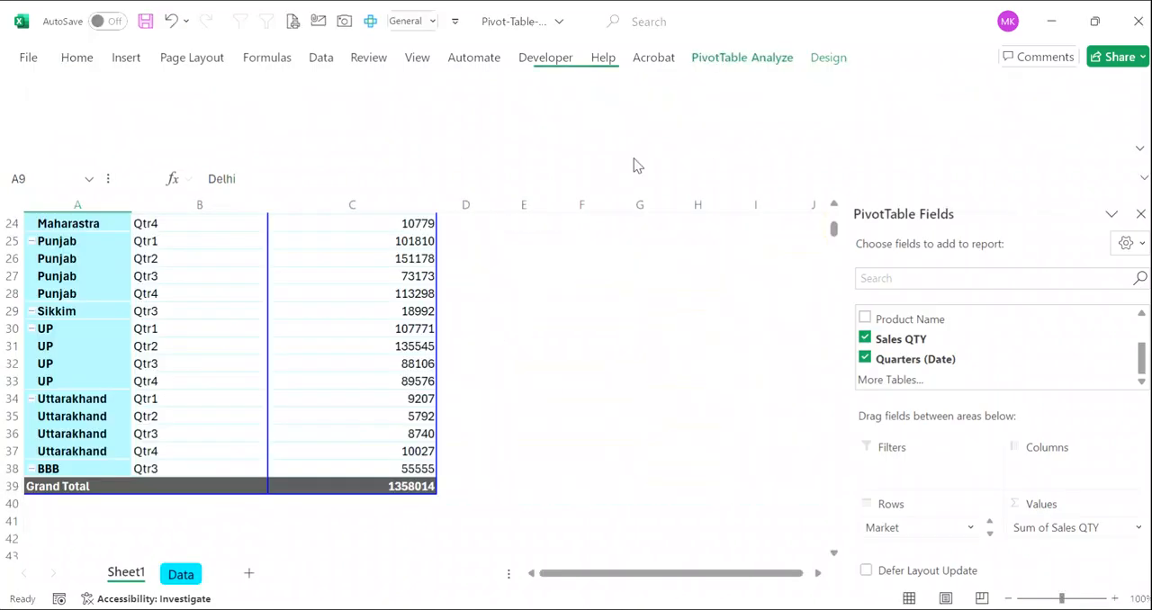
{"action": "right_click", "coordinate": [209, 386]}
{"action": "left_click", "coordinate": [275, 258]}
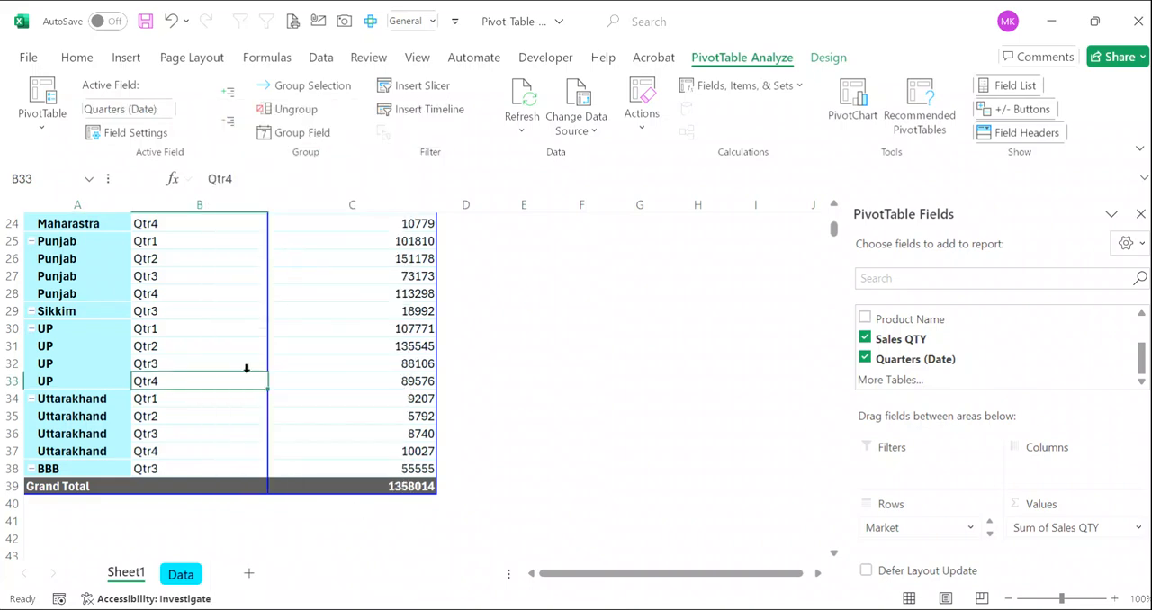
- On the Data sheet, copy the BBB record in row 359 and paste only its formats through row 360
{"action": "left_click", "coordinate": [180, 574]}
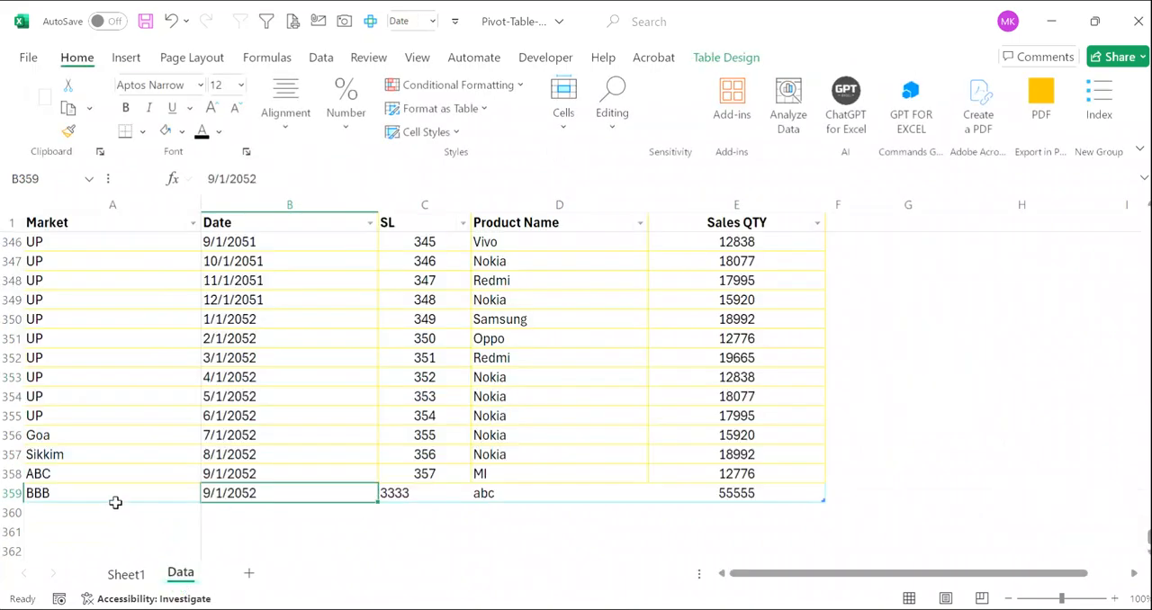
{"action": "left_click", "coordinate": [13, 493]}
{"action": "key", "text": "ctrl+c"}
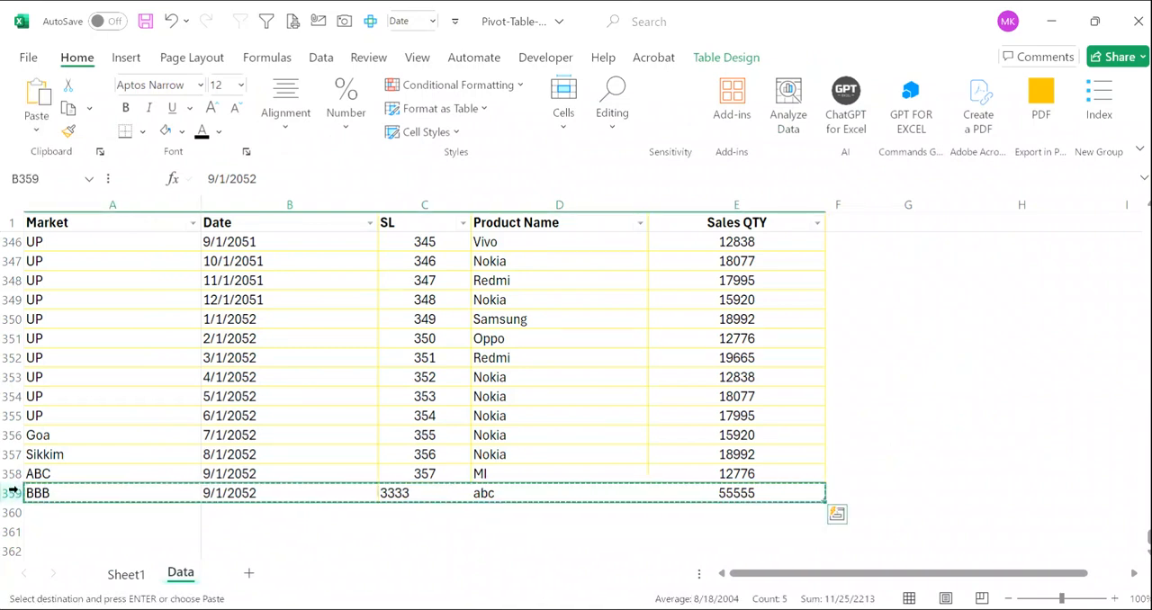
{"action": "key", "text": "shift+Down"}
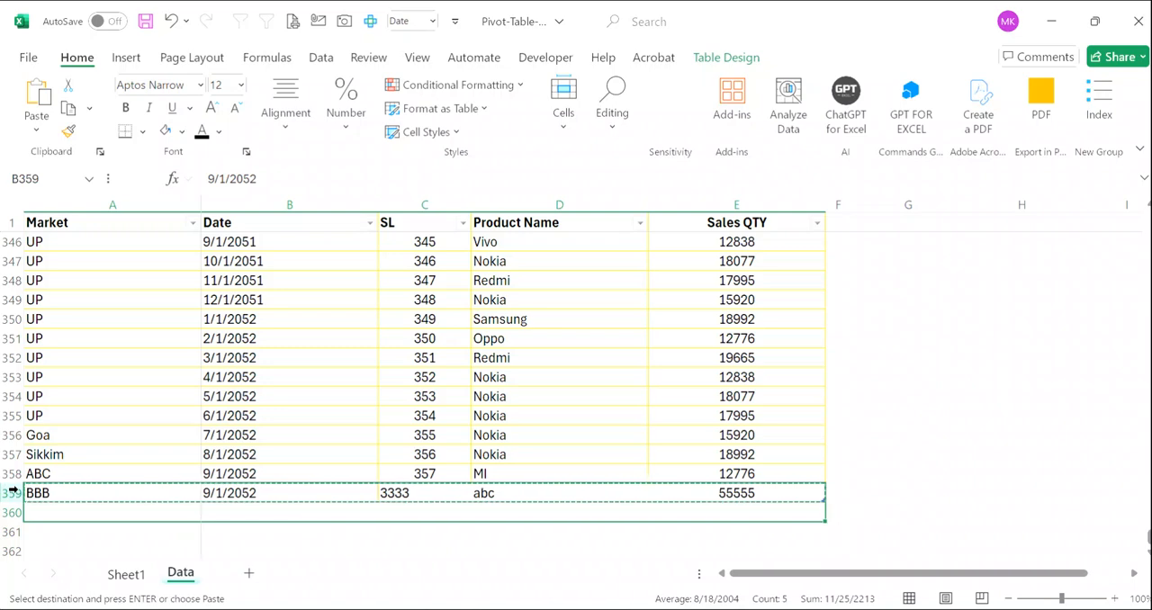
{"action": "key", "text": "ctrl+alt+v"}
{"action": "key", "text": "f"}
{"action": "key", "text": "v"}
{"action": "key", "text": "t"}
{"action": "key", "text": "Return"}
- Apply the formatting of the entire row 359 to row 360 with Format Painter
{"action": "left_click", "coordinate": [13, 492]}
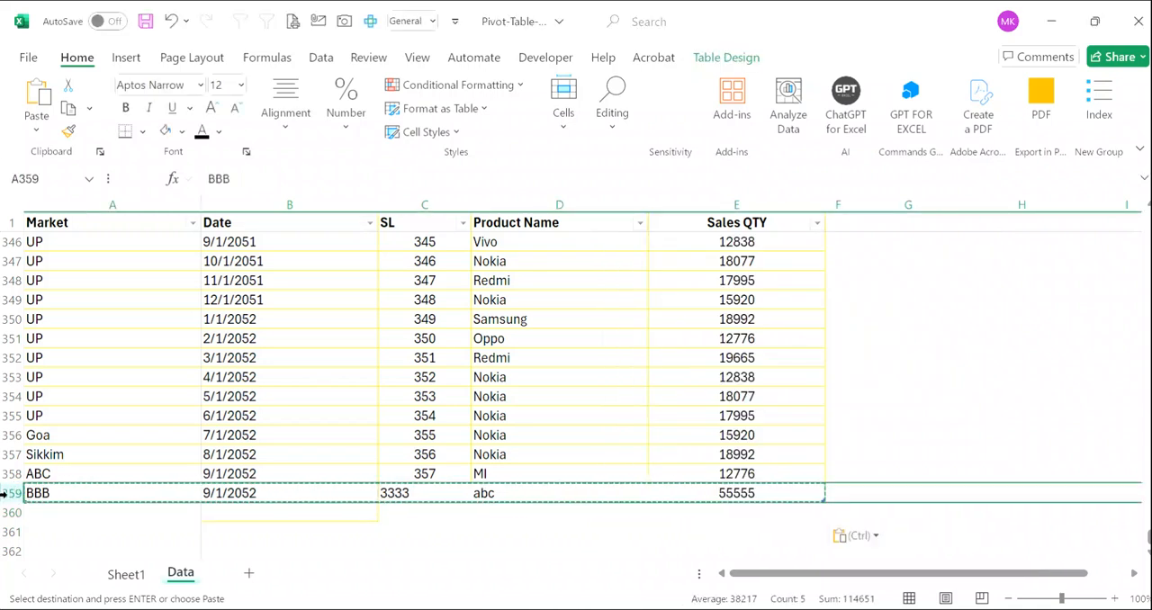
{"action": "left_click", "coordinate": [68, 130]}
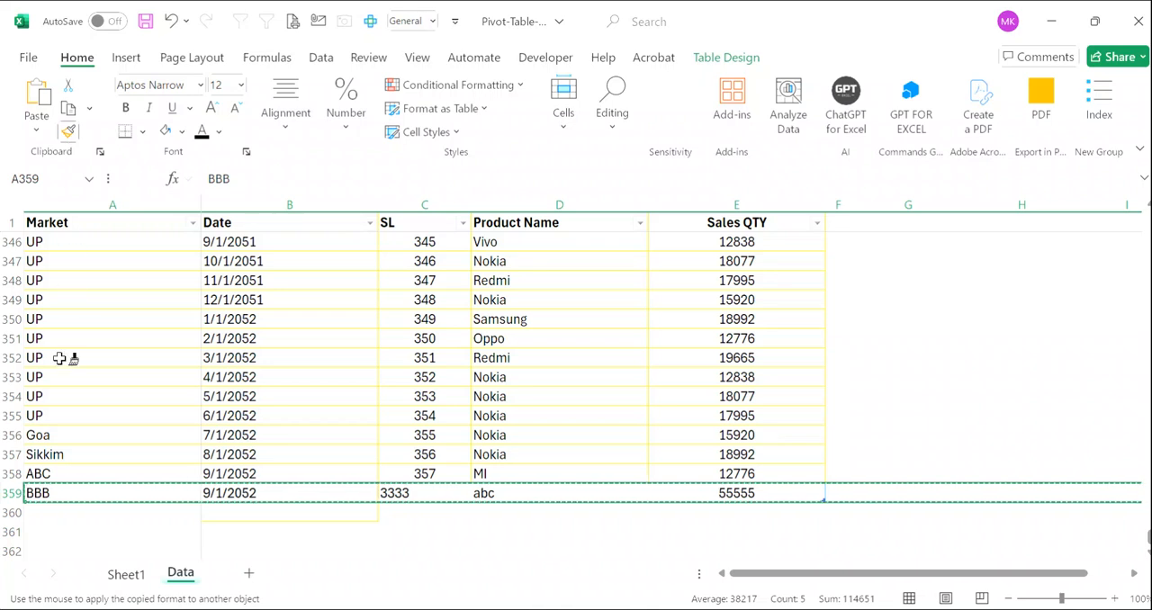
{"action": "left_click", "coordinate": [14, 513]}
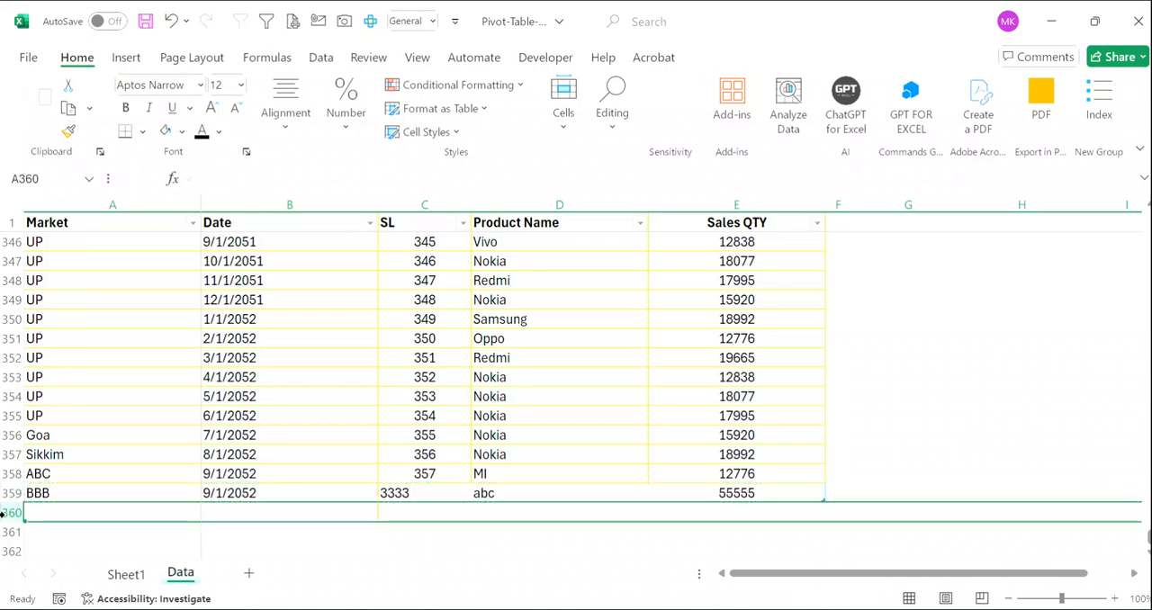
- Enter CCC as the Market in cell A360, directly below the BBB record
{"action": "left_click", "coordinate": [109, 522]}
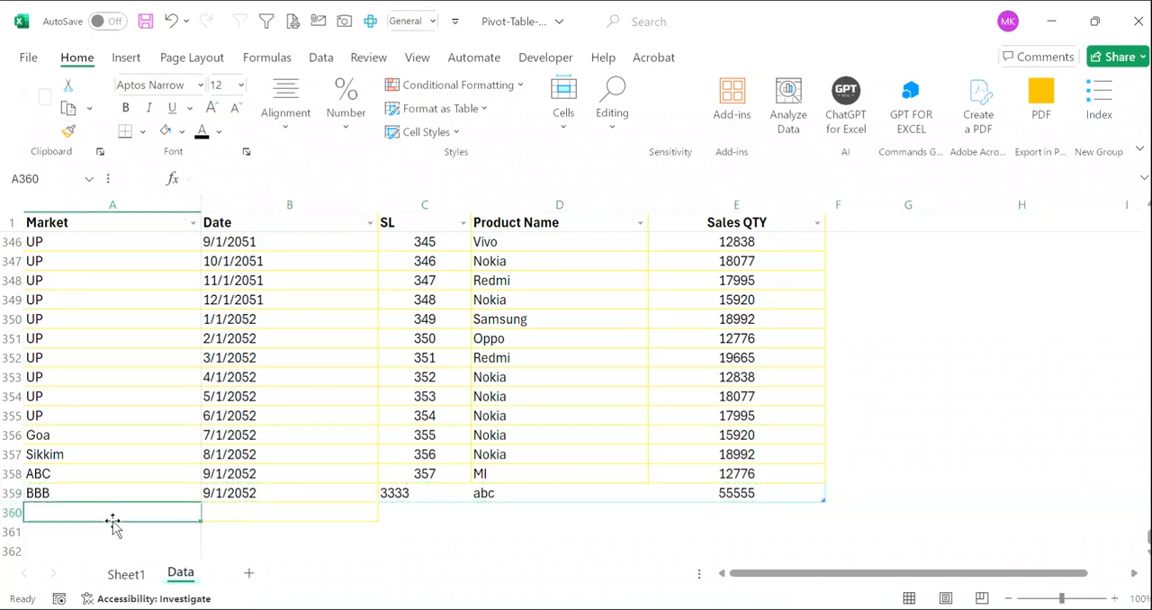
{"action": "key", "text": "Right"}
{"action": "key", "text": "Up"}
{"action": "key", "text": "Left"}
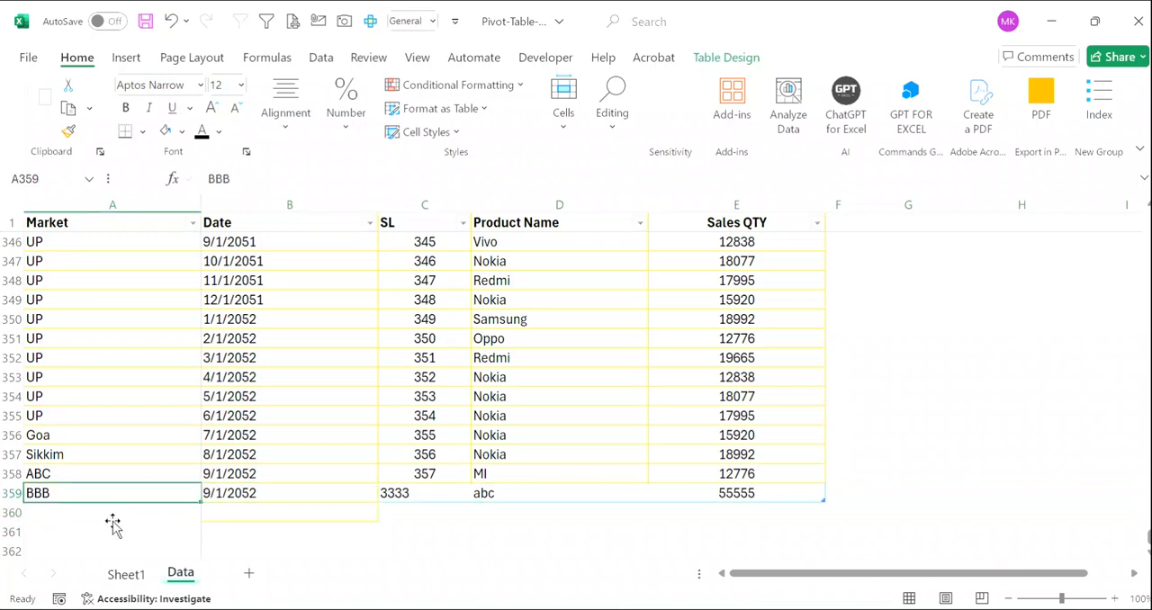
{"action": "key", "text": "Down"}
{"action": "type", "text": "CC"}
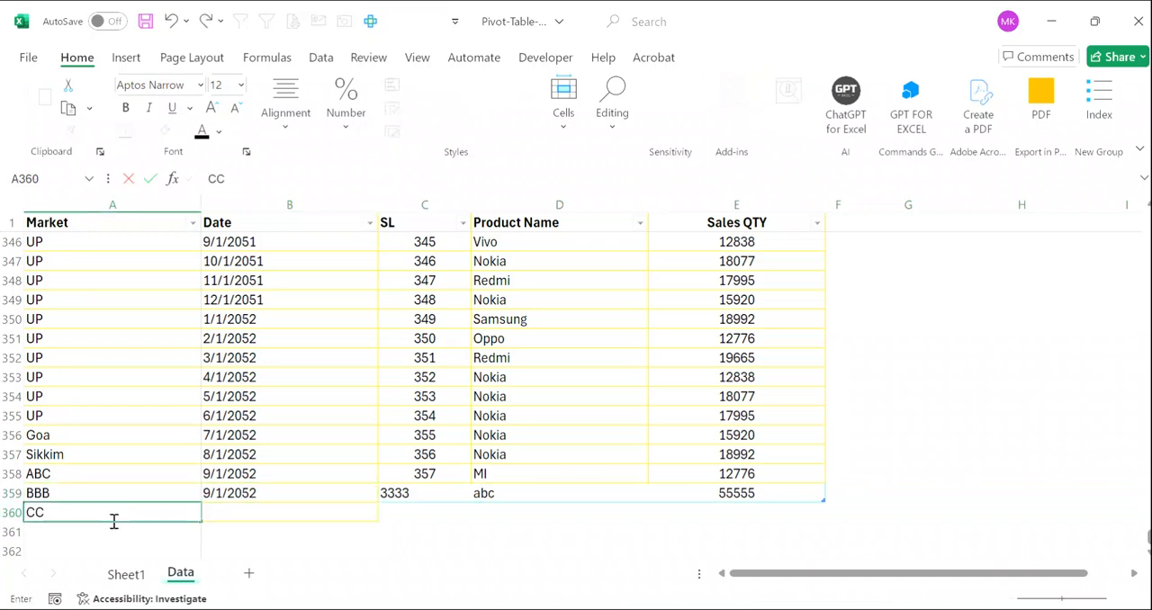
- Copy the date 9/1/2052 from cell B359 into B360 of the CCC record
{"action": "key", "text": "Right"}
{"action": "key", "text": "Up"}
{"action": "key", "text": "ctrl+c"}
{"action": "key", "text": "Down"}
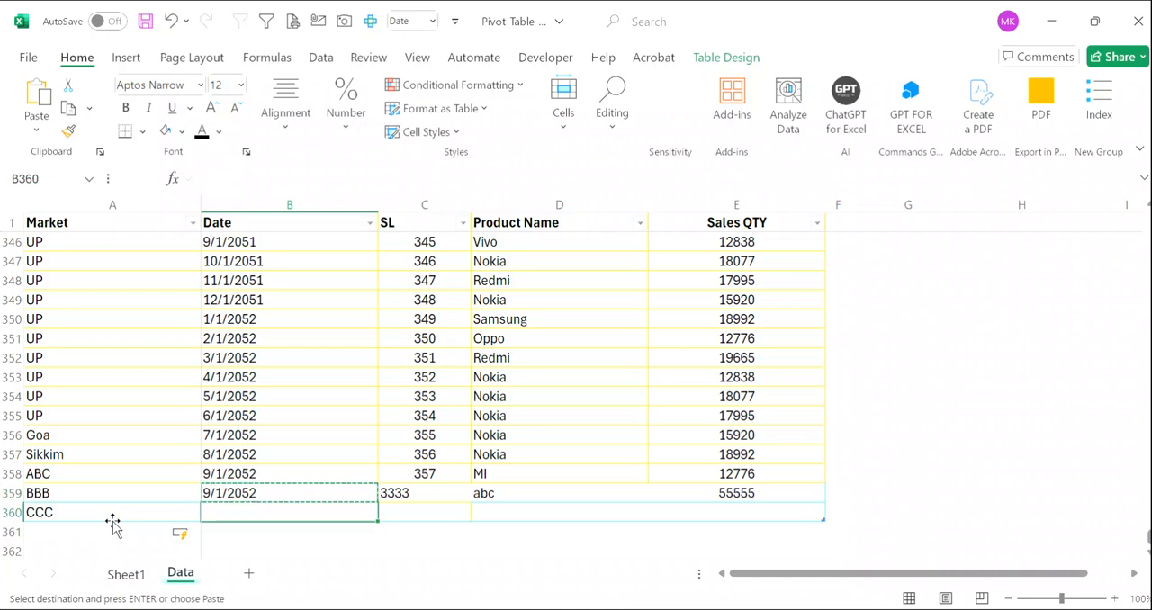
{"action": "key", "text": "Return"}
- Complete row 360 with SL 4444, Product Name def and Sales QTY 666
{"action": "key", "text": "Right"}
{"action": "type", "text": "4444"}
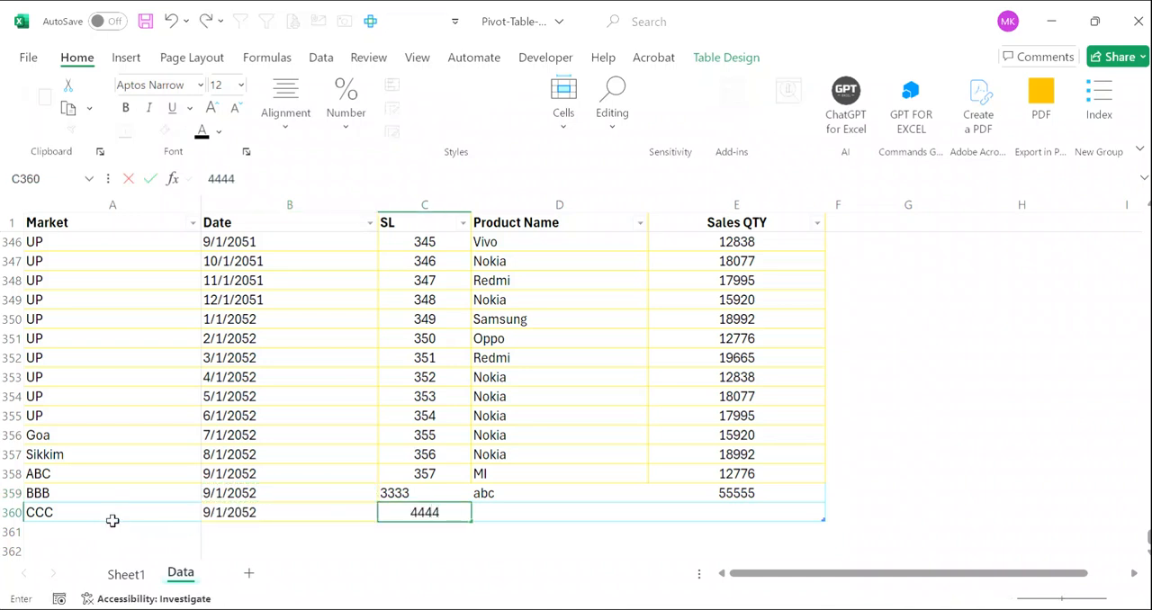
{"action": "key", "text": "Right"}
{"action": "type", "text": "de"}
{"action": "key", "text": "Right"}
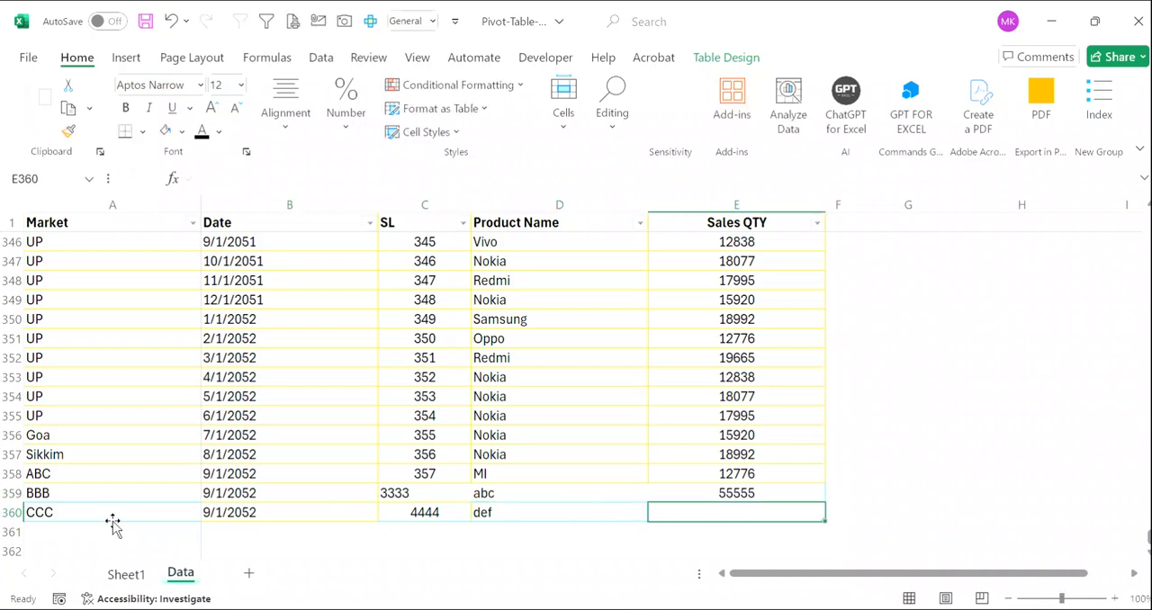
{"action": "type", "text": "666"}
{"action": "key", "text": "Return"}
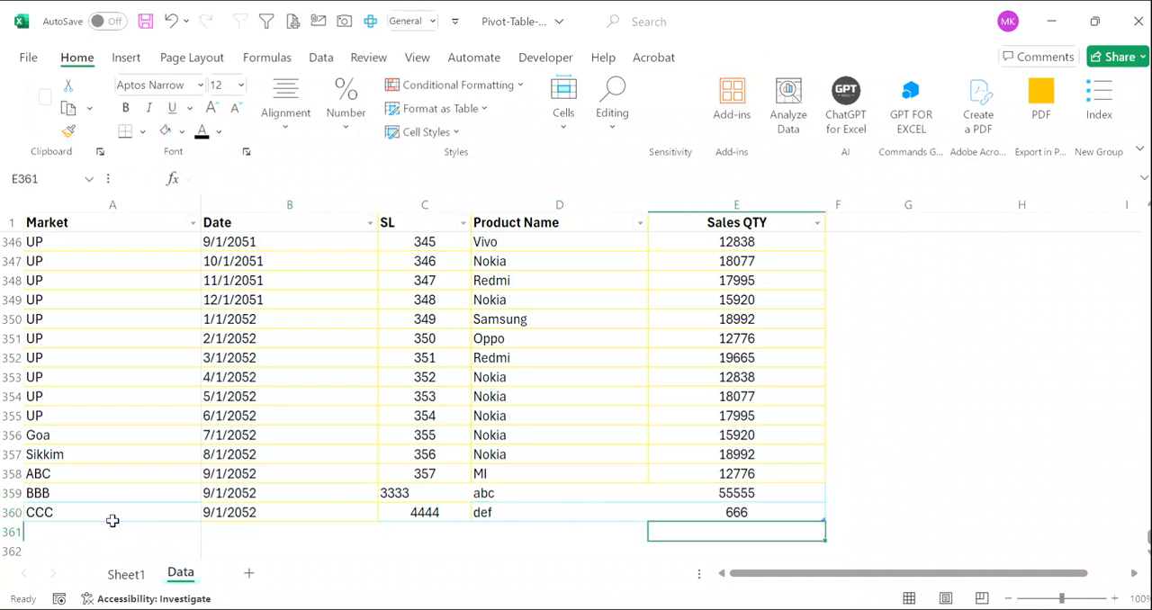
- Refresh the PivotTable on Sheet1 to bring in the new CCC record
{"action": "left_click", "coordinate": [125, 574]}
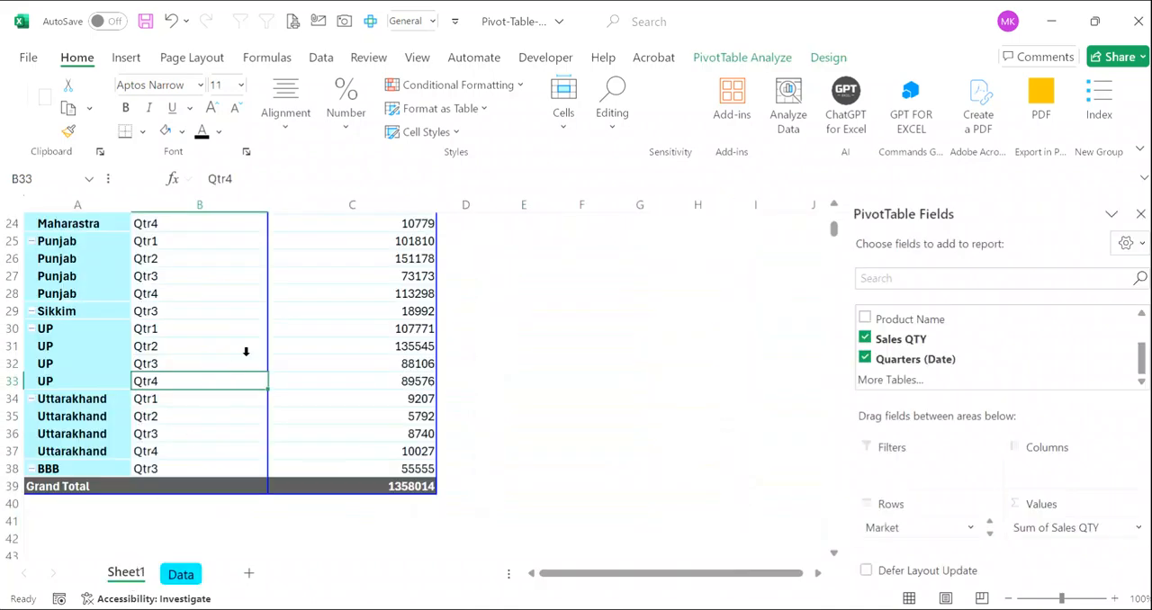
{"action": "right_click", "coordinate": [270, 329]}
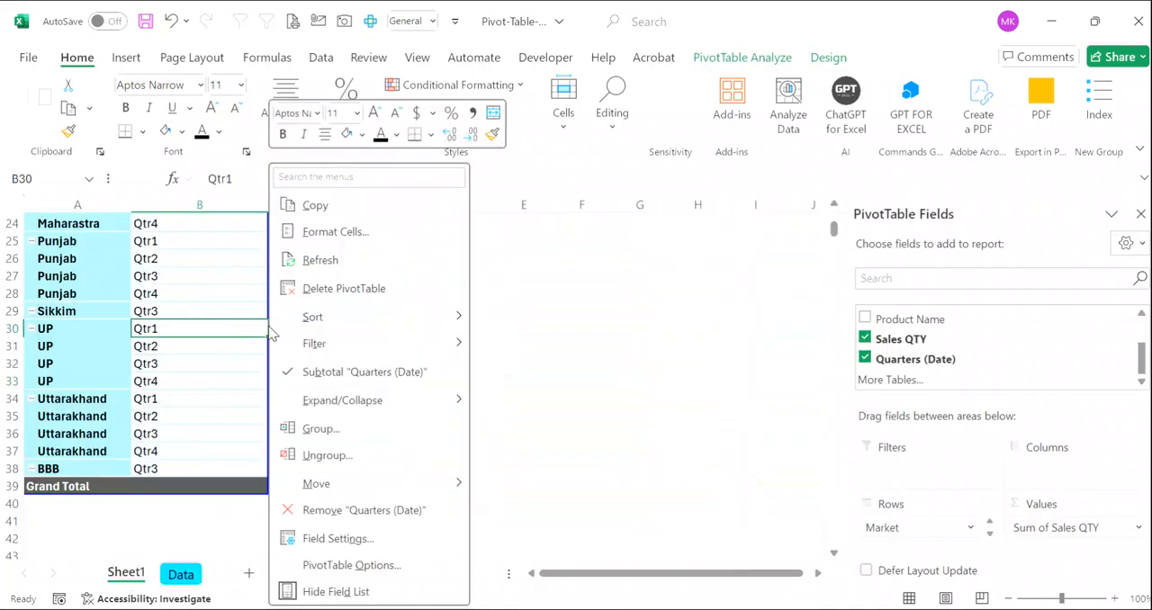
{"action": "left_click", "coordinate": [332, 266]}
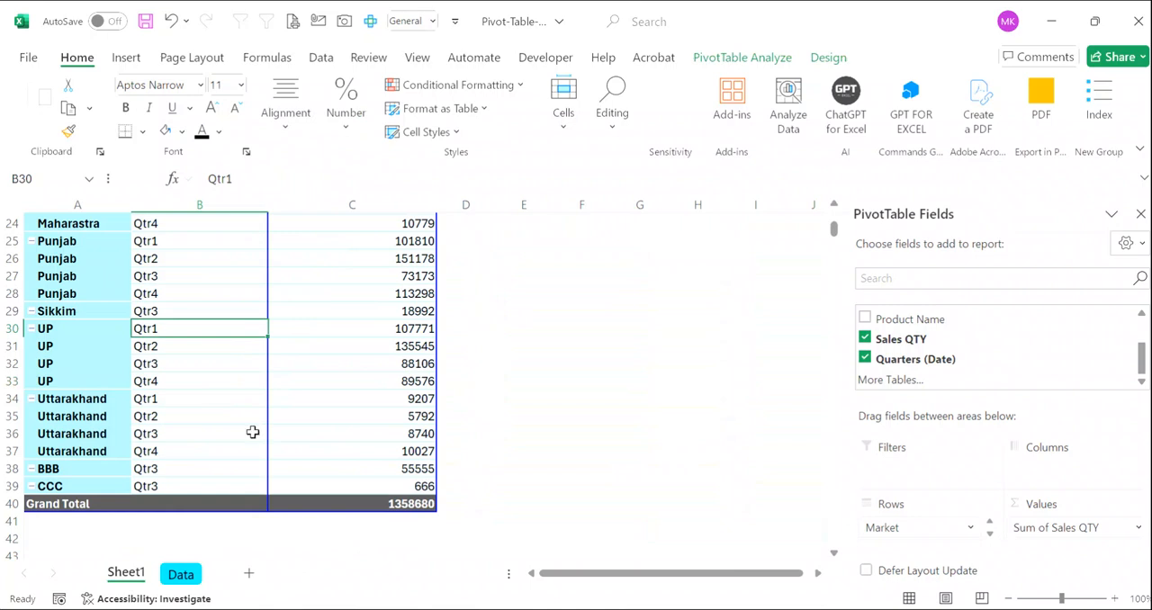
{"action": "scroll", "coordinate": [252, 373], "scroll_direction": "up", "scroll_amount": 1}
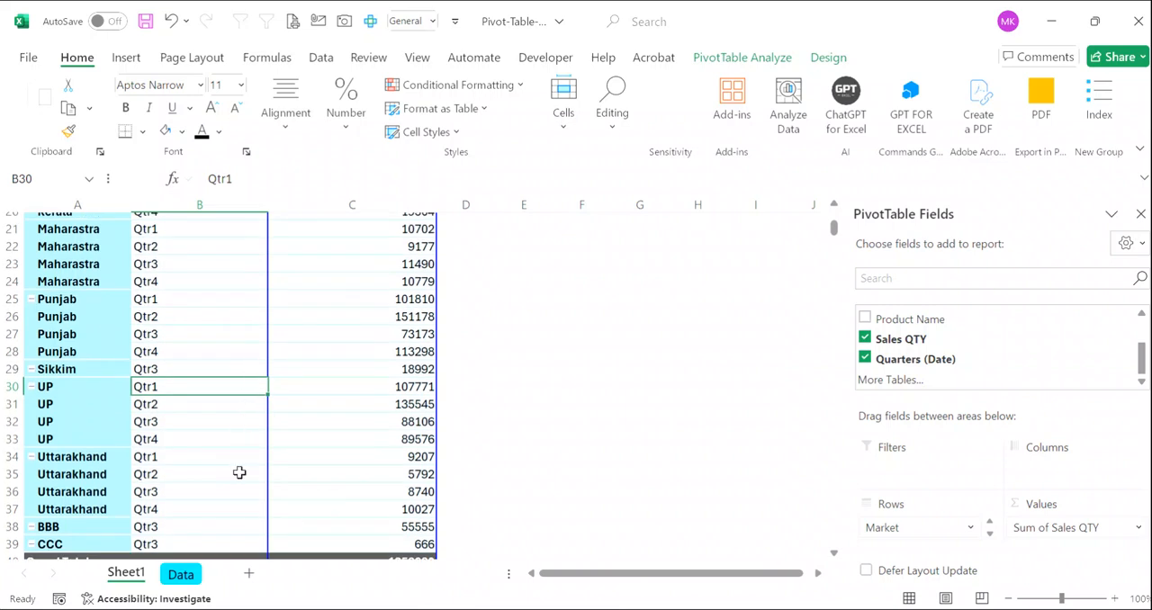
{"action": "left_click", "coordinate": [180, 574]}
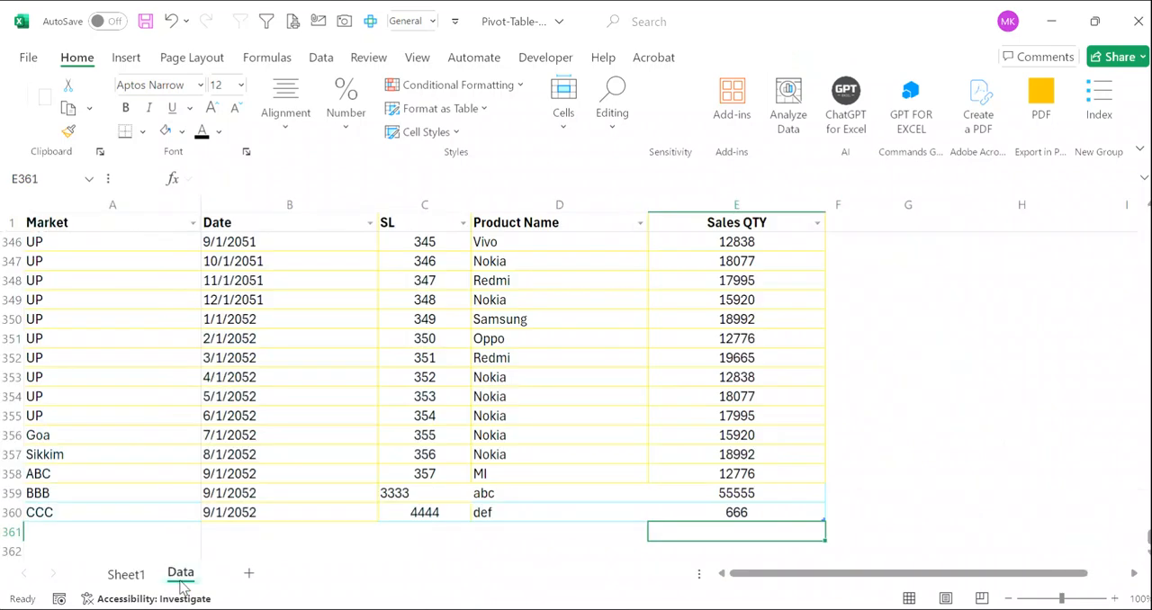
{"action": "left_click", "coordinate": [269, 420]}
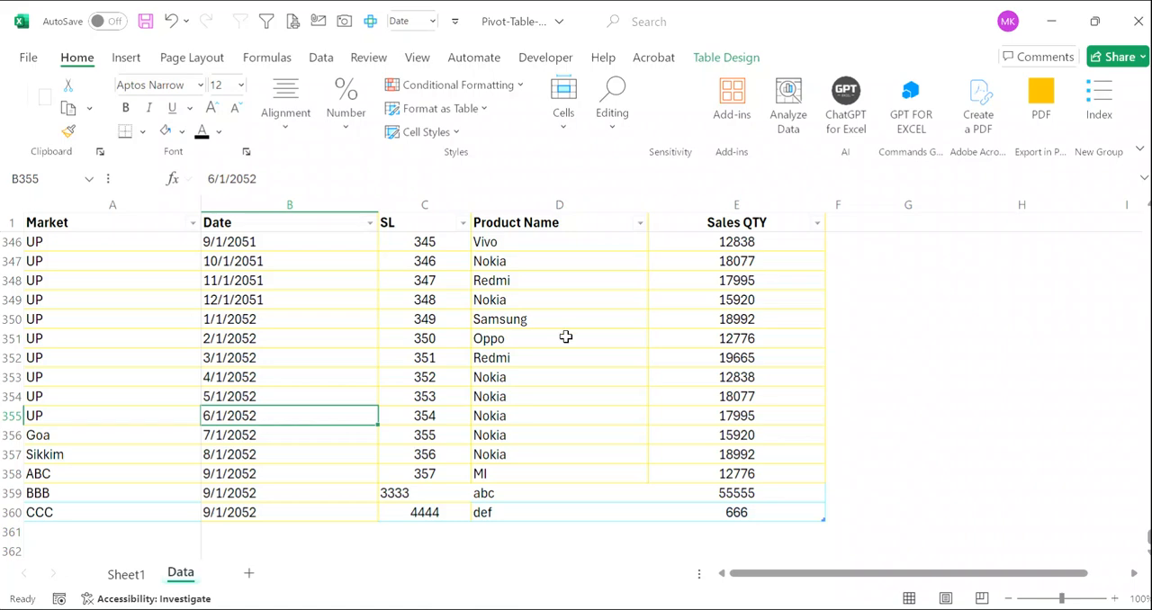
{"action": "left_click", "coordinate": [126, 574]}
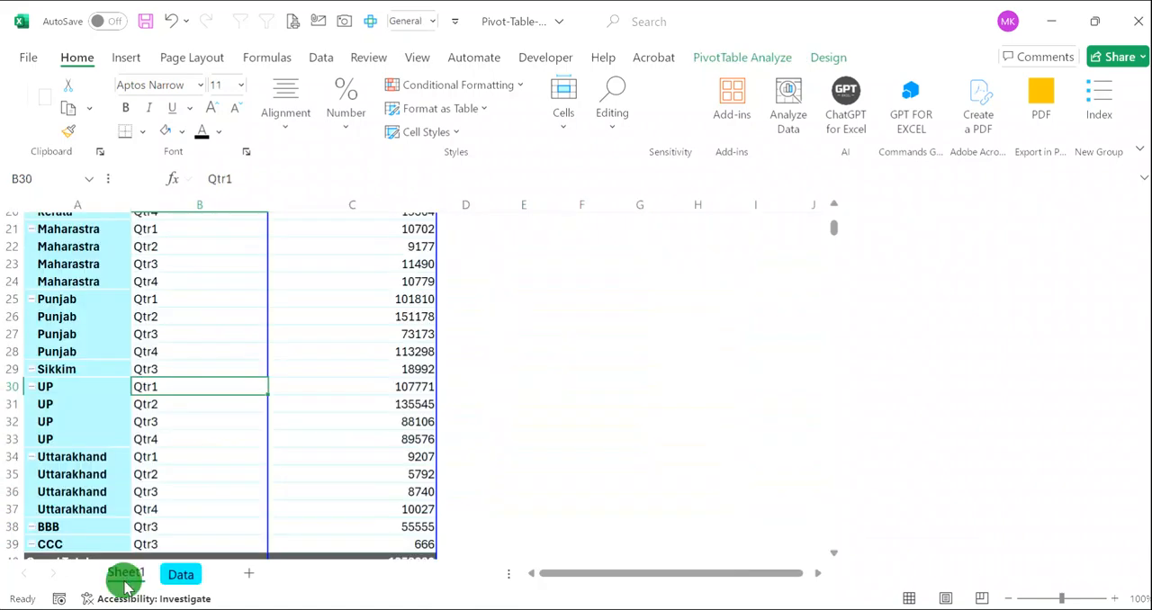
{"action": "left_click", "coordinate": [733, 58]}
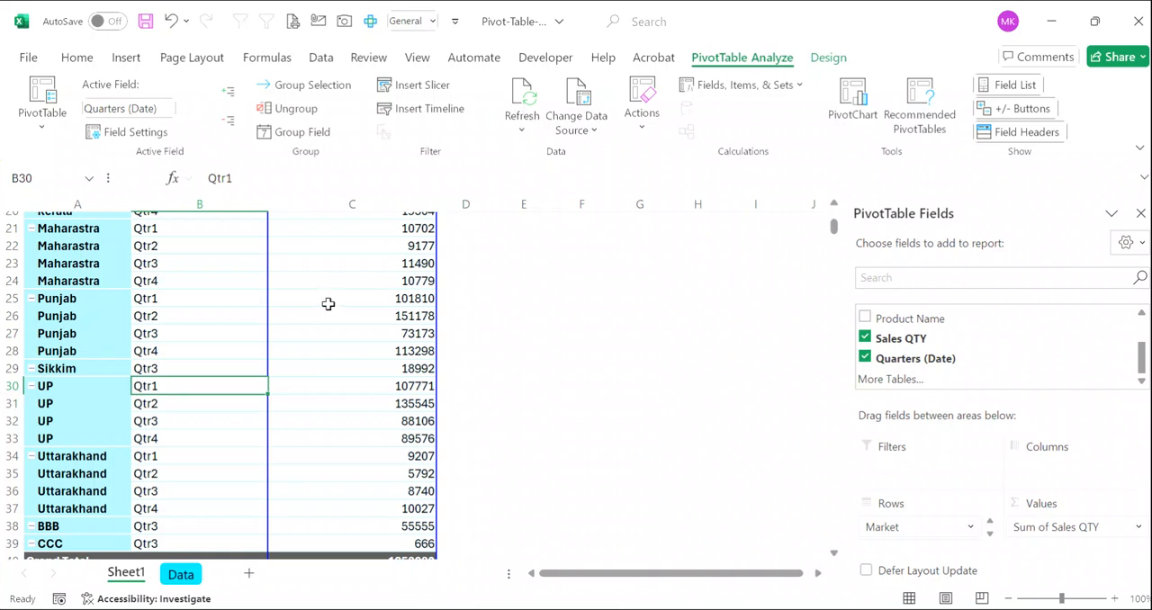
{"action": "left_click", "coordinate": [567, 379]}
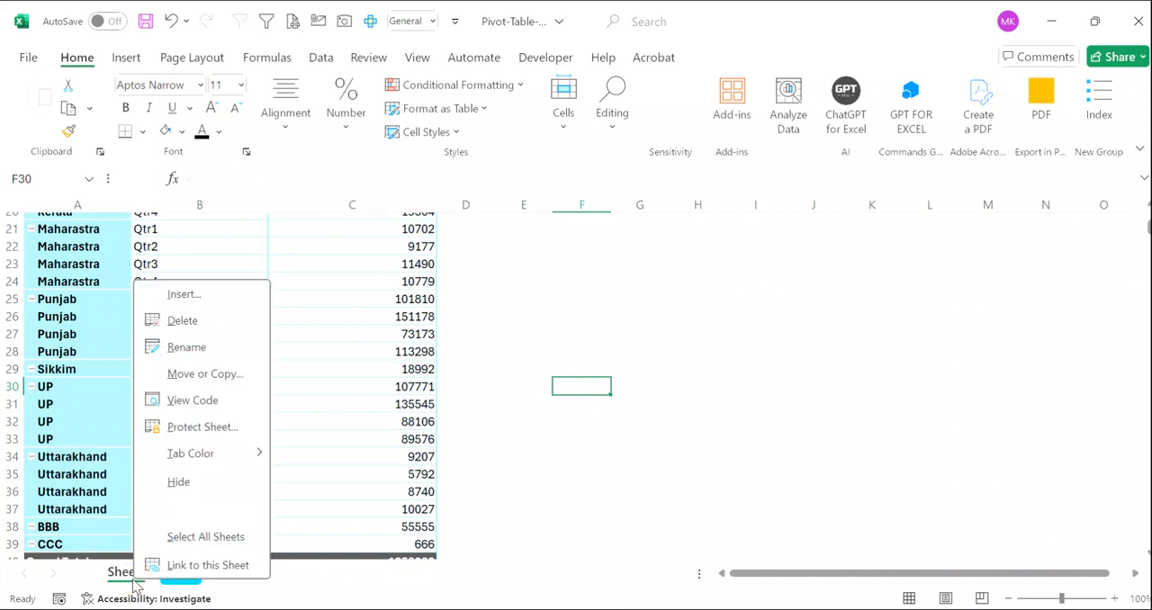
- Open Sheet1's code module in the Visual Basic editor and create a Worksheet SelectionChange event procedure
{"action": "left_click", "coordinate": [192, 401]}
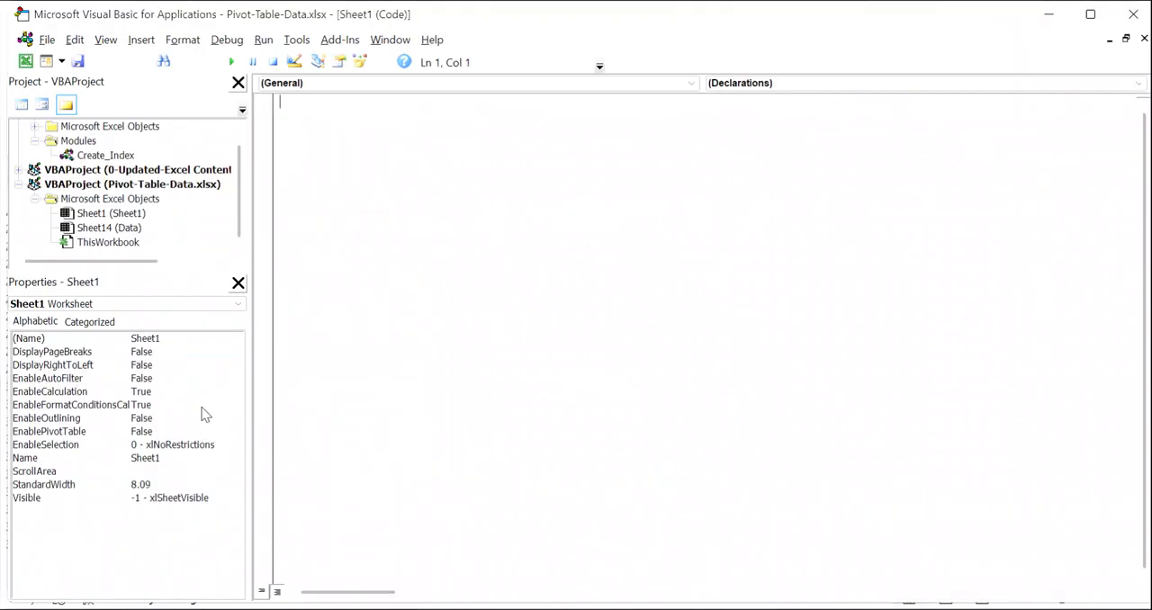
{"action": "left_click", "coordinate": [117, 214]}
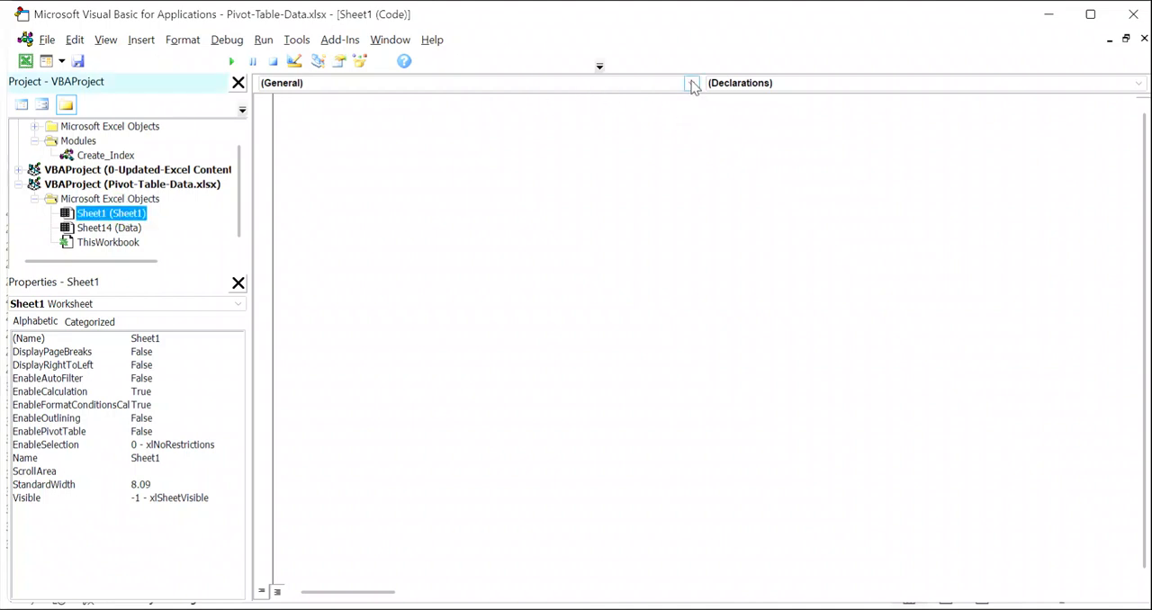
{"action": "left_click", "coordinate": [690, 83]}
{"action": "left_click", "coordinate": [406, 109]}
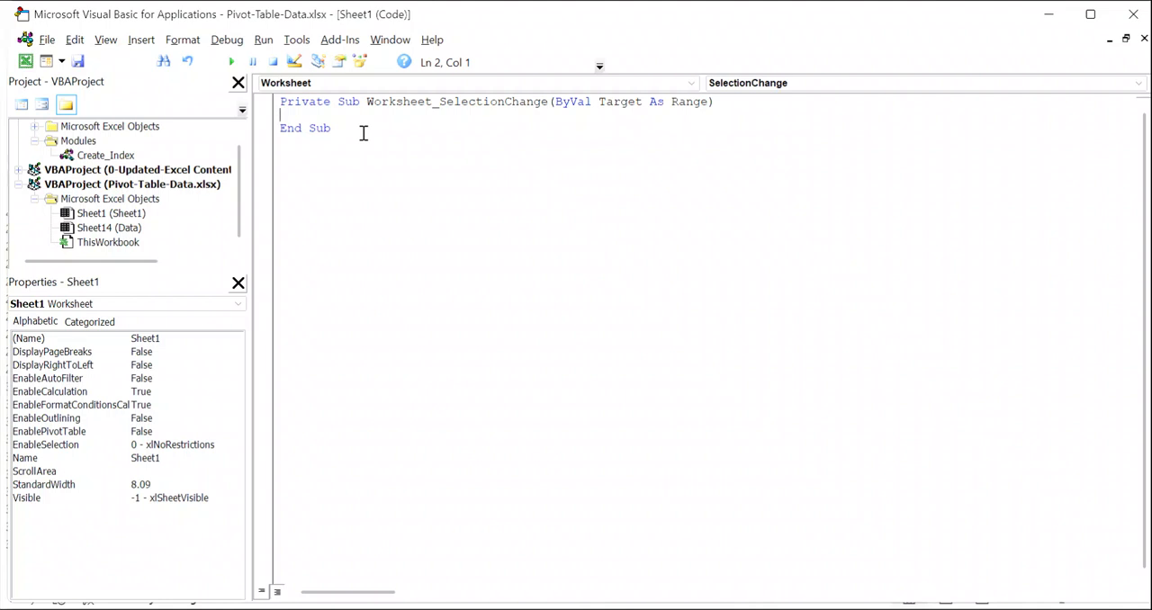
- Add thisworkbook.RefreshAll to the body of the SelectionChange procedure and return to Excel
{"action": "type", "text": "thisworkbook.r"}
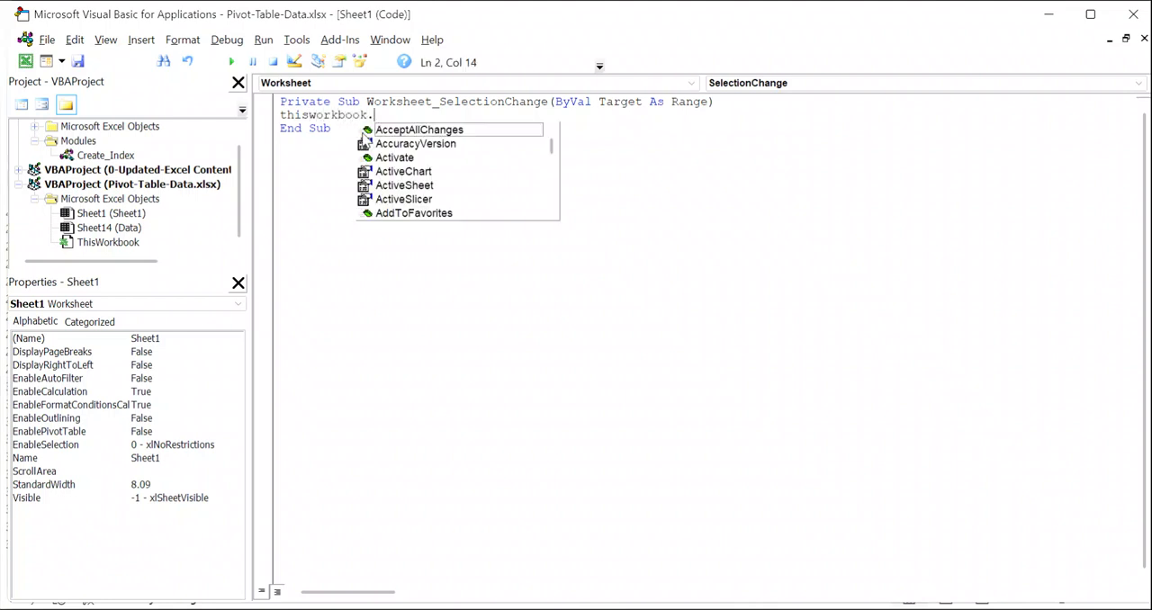
{"action": "key", "text": "Down"}
{"action": "key", "text": "Down"}
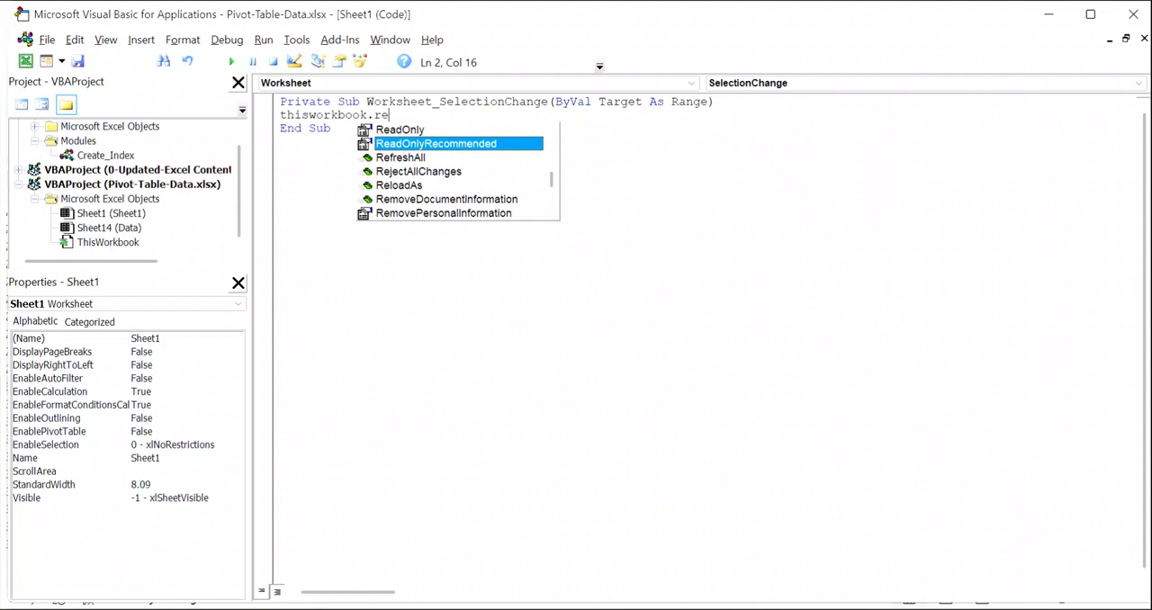
{"action": "key", "text": "Tab"}
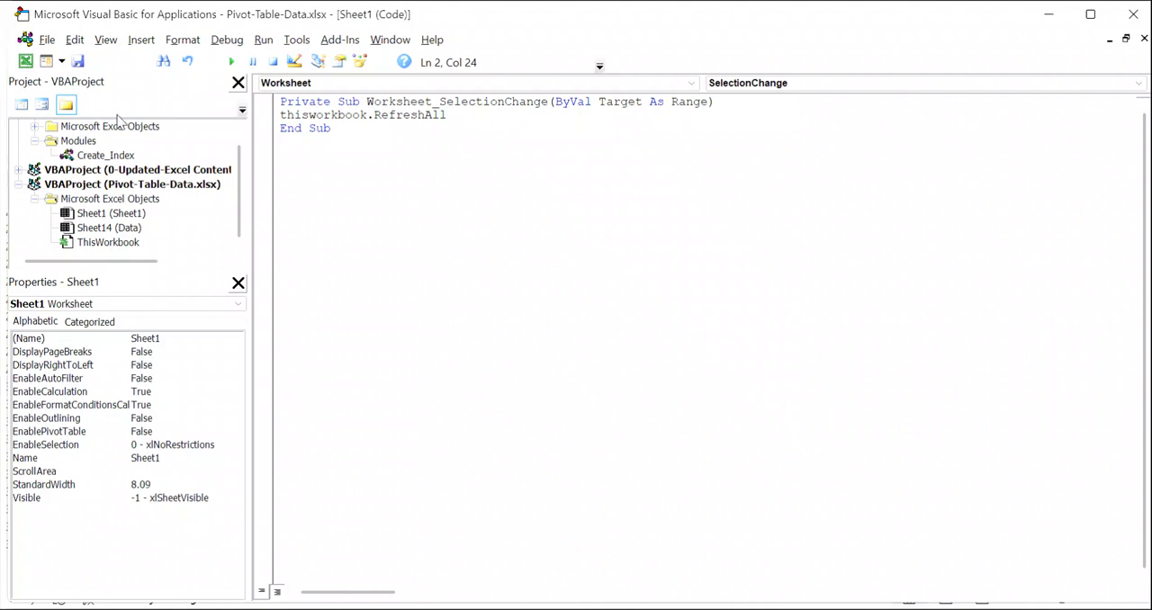
{"action": "left_click", "coordinate": [47, 41]}
{"action": "left_click", "coordinate": [124, 168]}
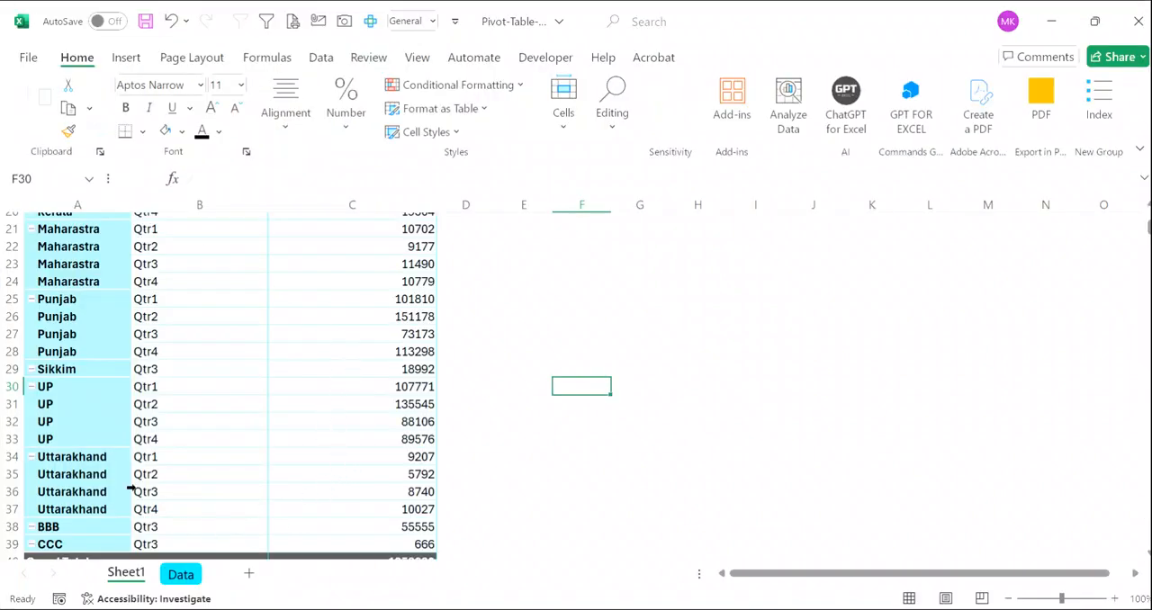
- Save the file as an Excel Macro-Enabled Workbook (*.xlsm) named Pivot-Table-Data-VBA in the current folder
{"action": "left_click", "coordinate": [32, 57]}
{"action": "left_click", "coordinate": [67, 307]}
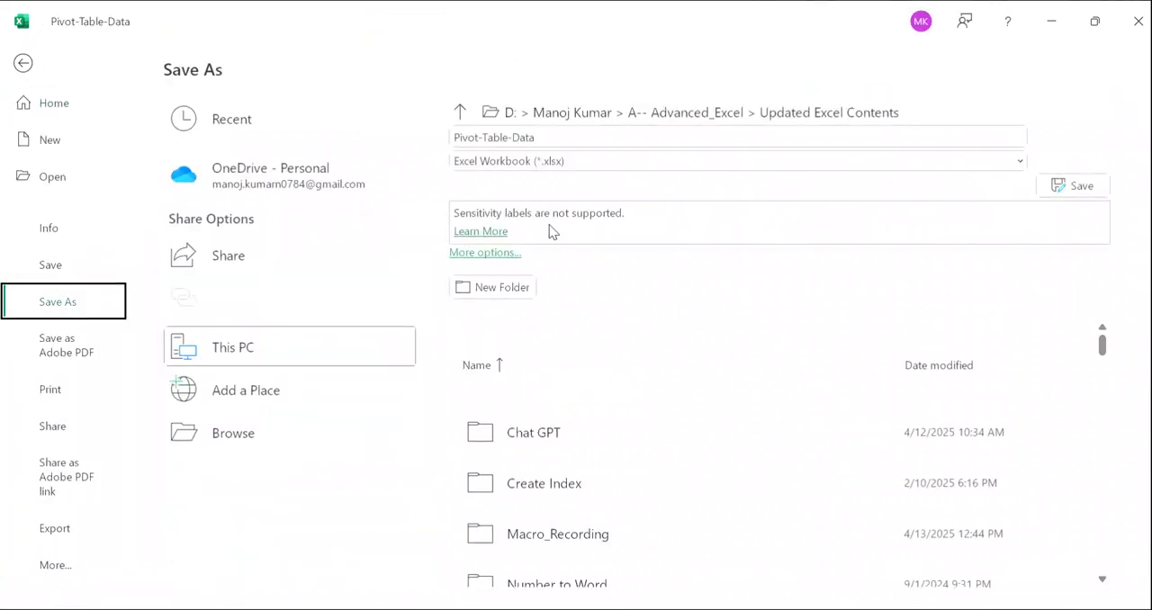
{"action": "left_click", "coordinate": [615, 162]}
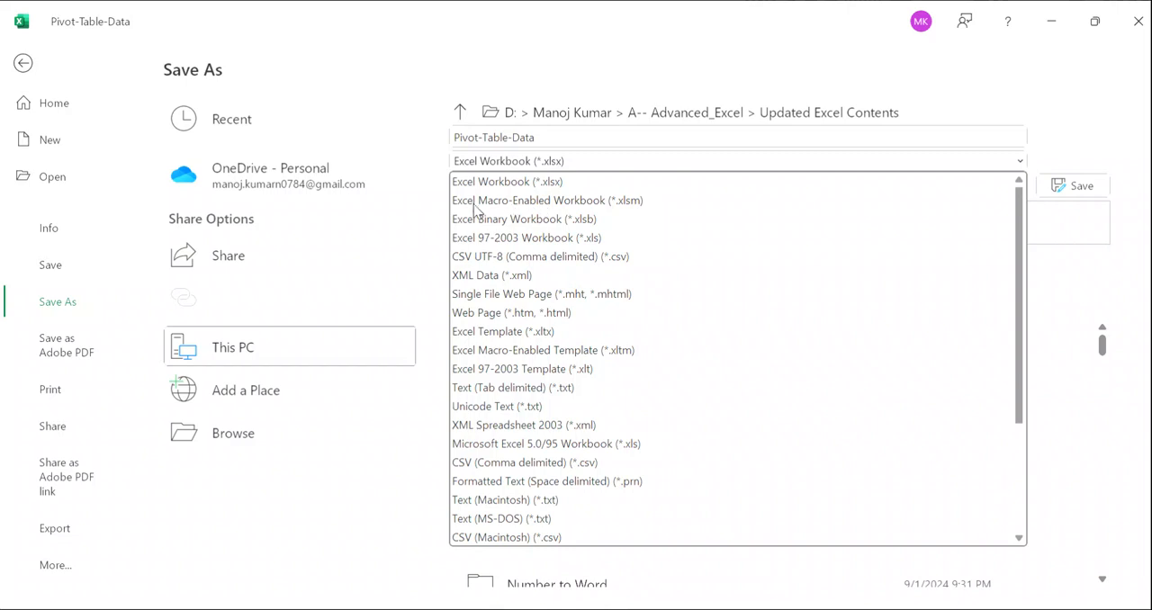
{"action": "left_click", "coordinate": [585, 201]}
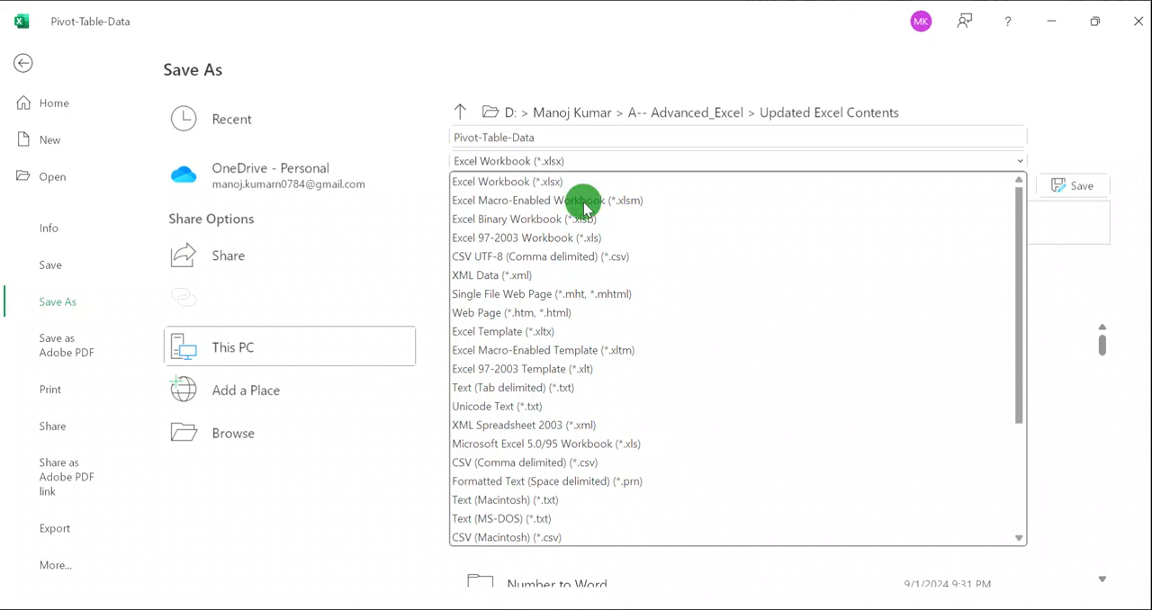
{"action": "left_click", "coordinate": [570, 135]}
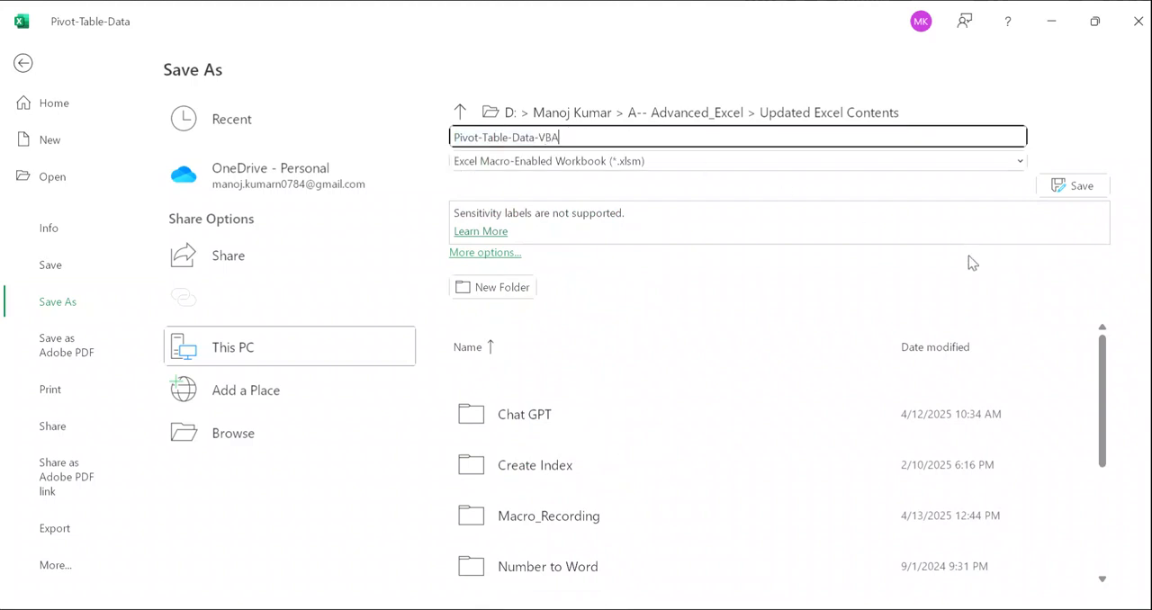
{"action": "left_click", "coordinate": [1078, 186]}
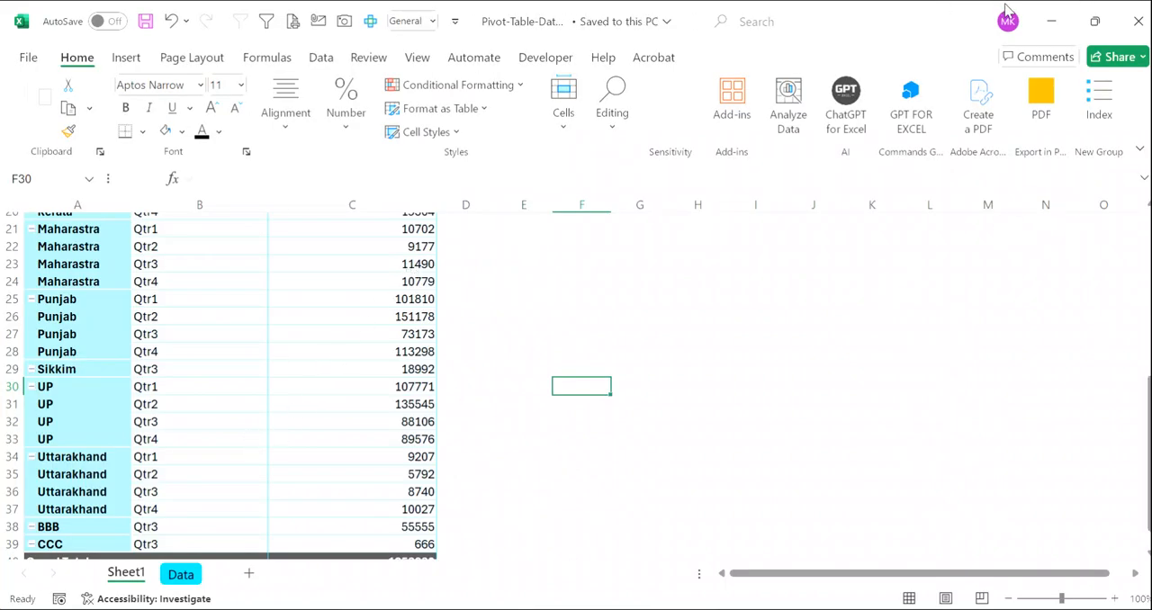
- Close the workbook and reopen Pivot-Table-Data-VBA from the recent files in File Explorer
{"action": "left_click", "coordinate": [1139, 21]}
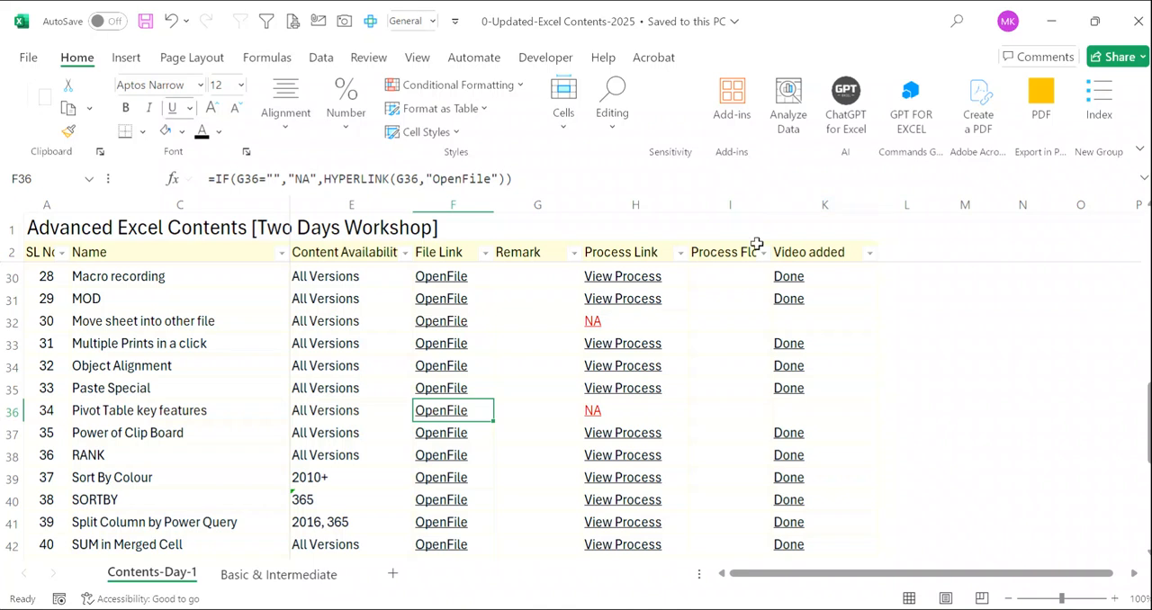
{"action": "left_click", "coordinate": [607, 371]}
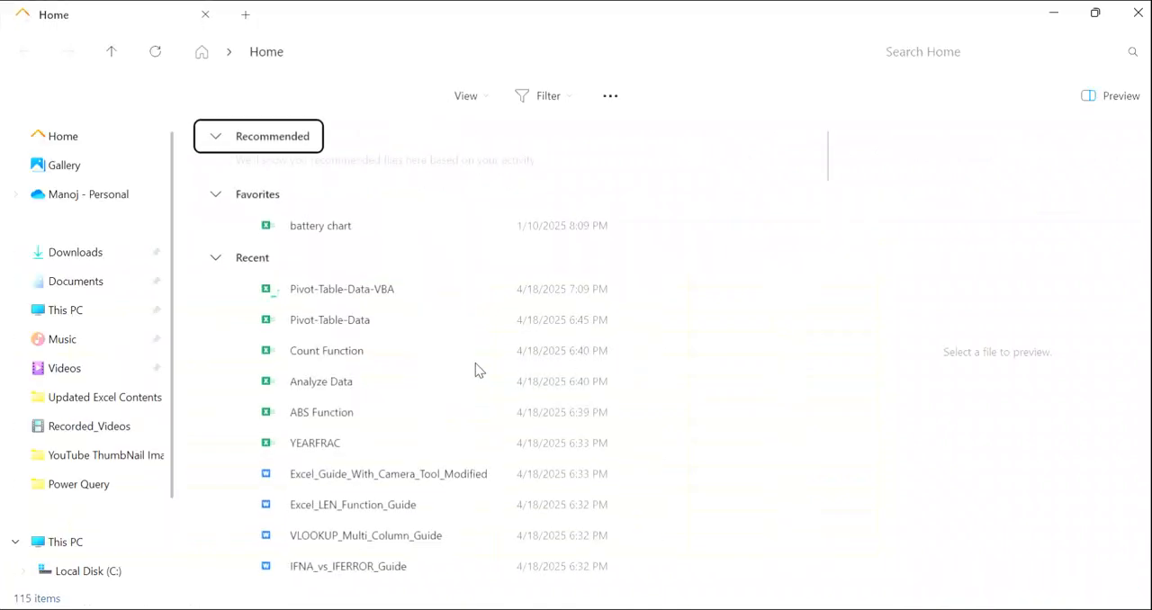
{"action": "double_click", "coordinate": [345, 290]}
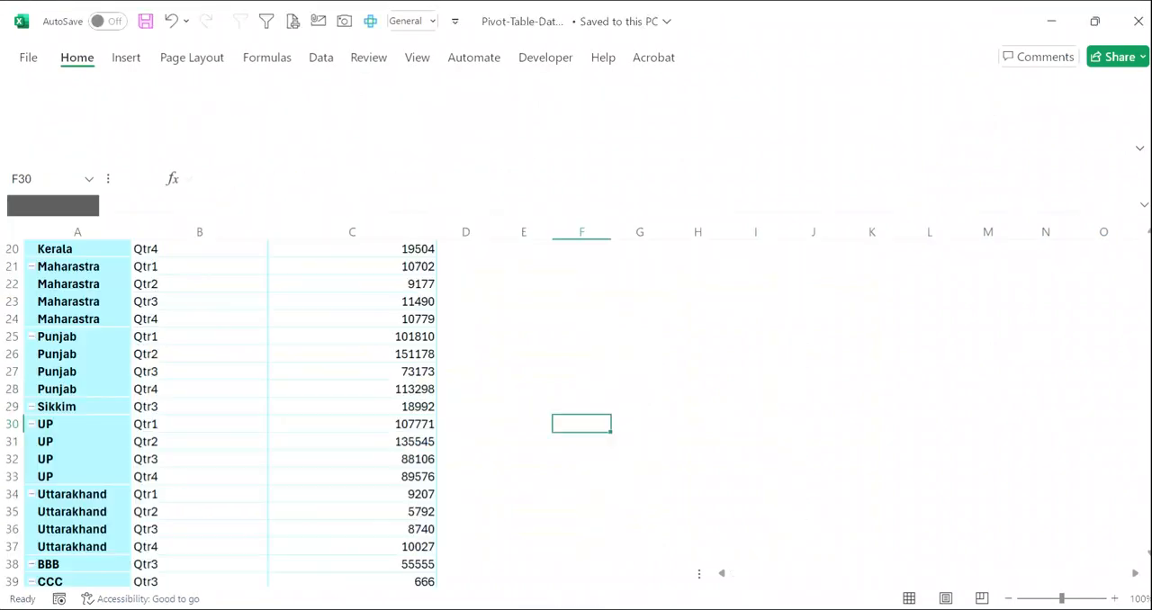
{"action": "left_click", "coordinate": [341, 178]}
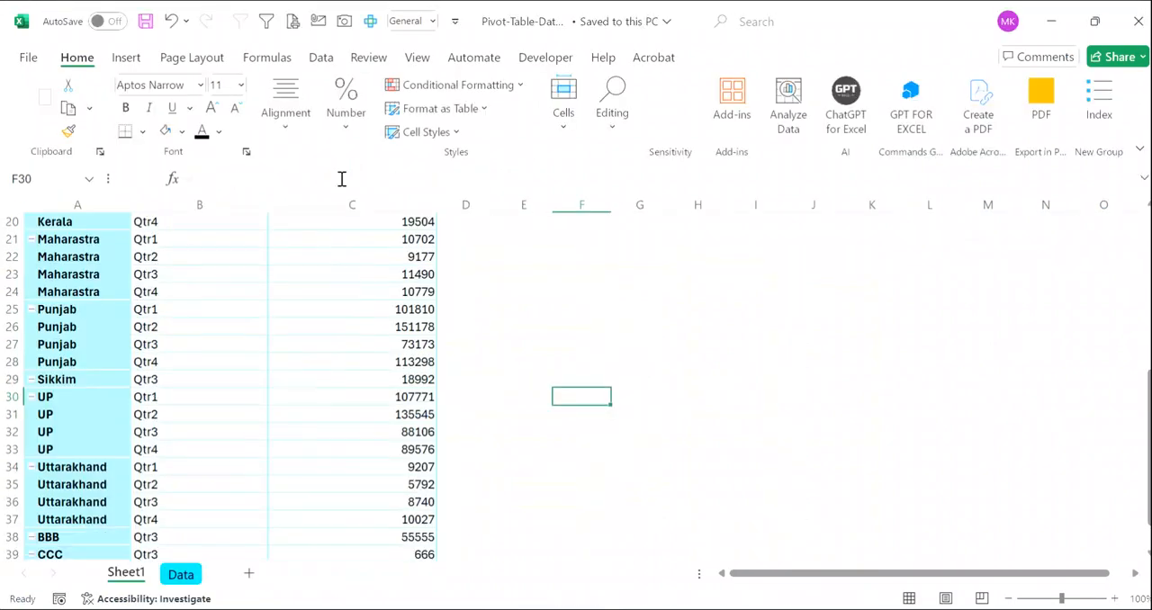
- Enter DDD as the Market in cell A361 of the Data sheet, directly below the CCC record
{"action": "left_click", "coordinate": [183, 576]}
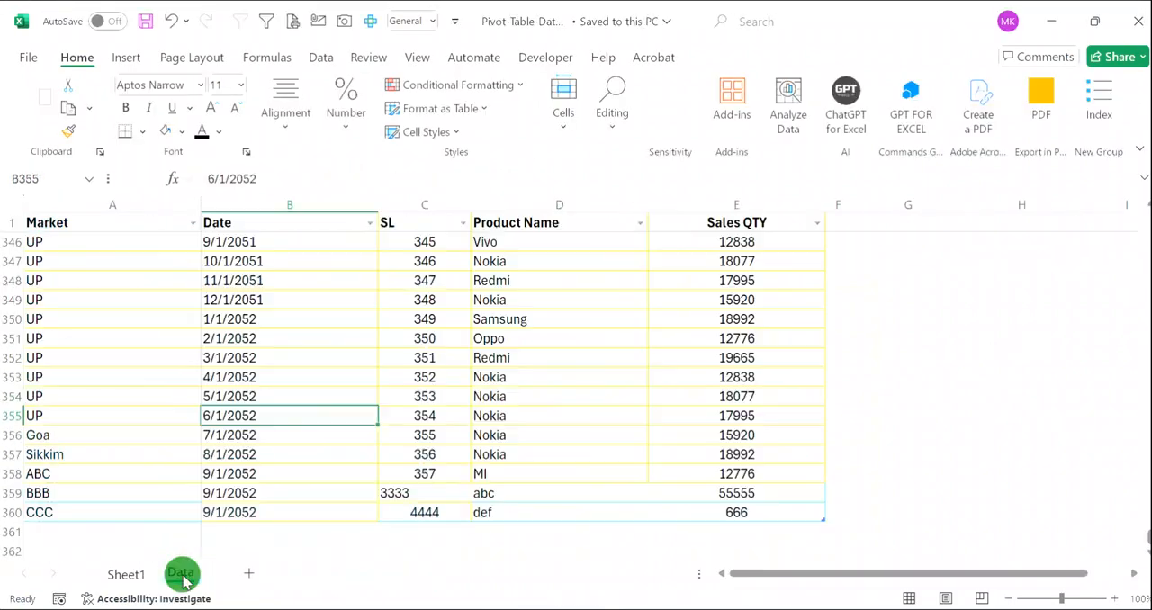
{"action": "left_click", "coordinate": [126, 529]}
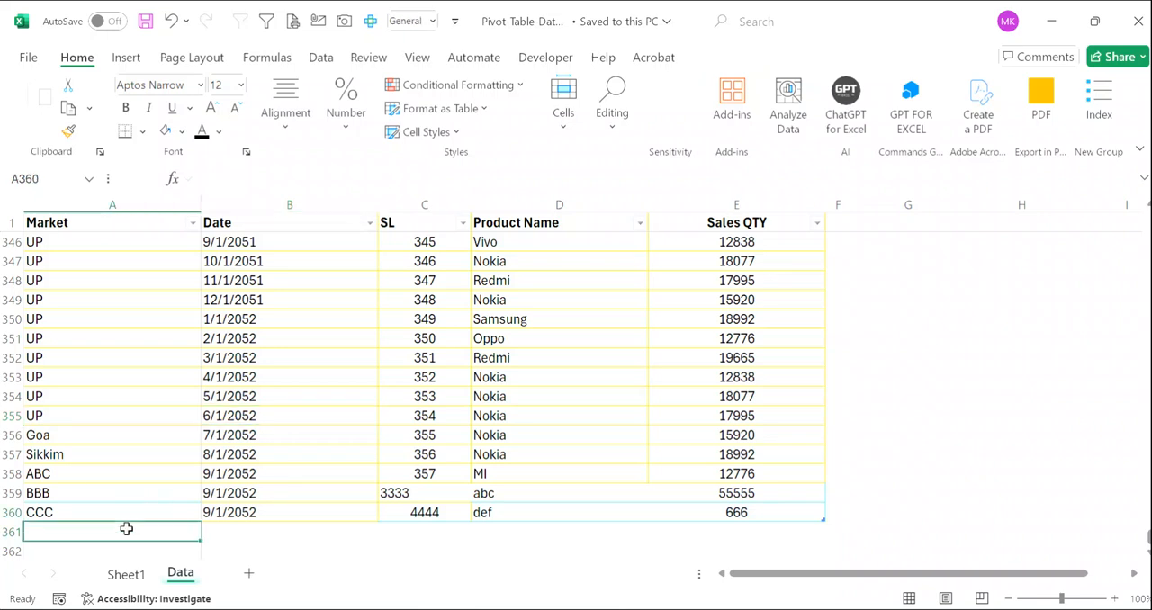
{"action": "key", "text": "Up"}
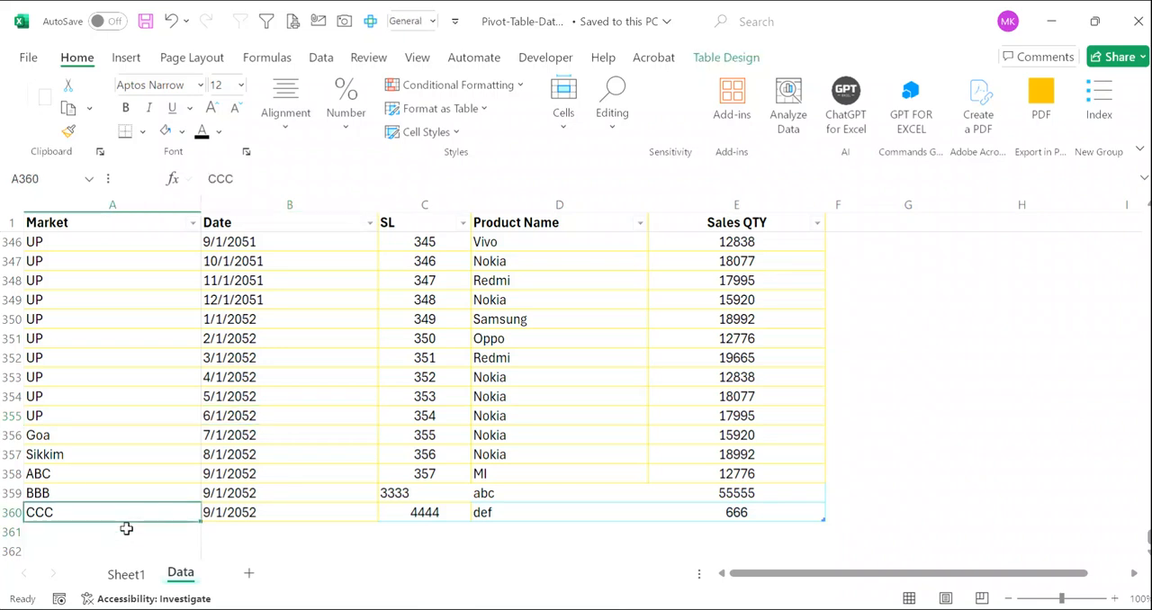
{"action": "left_click", "coordinate": [126, 529]}
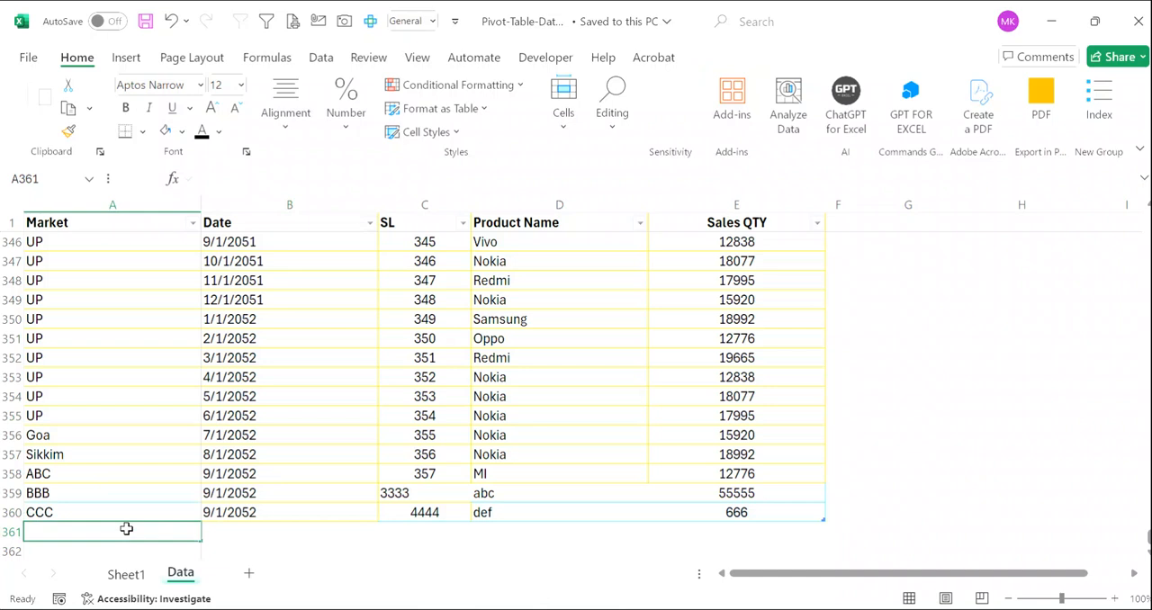
{"action": "type", "text": "DDD"}
{"action": "key", "text": "Right"}
- Copy the date 9/1/2052 from cell B360 into B361 of the DDD record
{"action": "key", "text": "Up"}
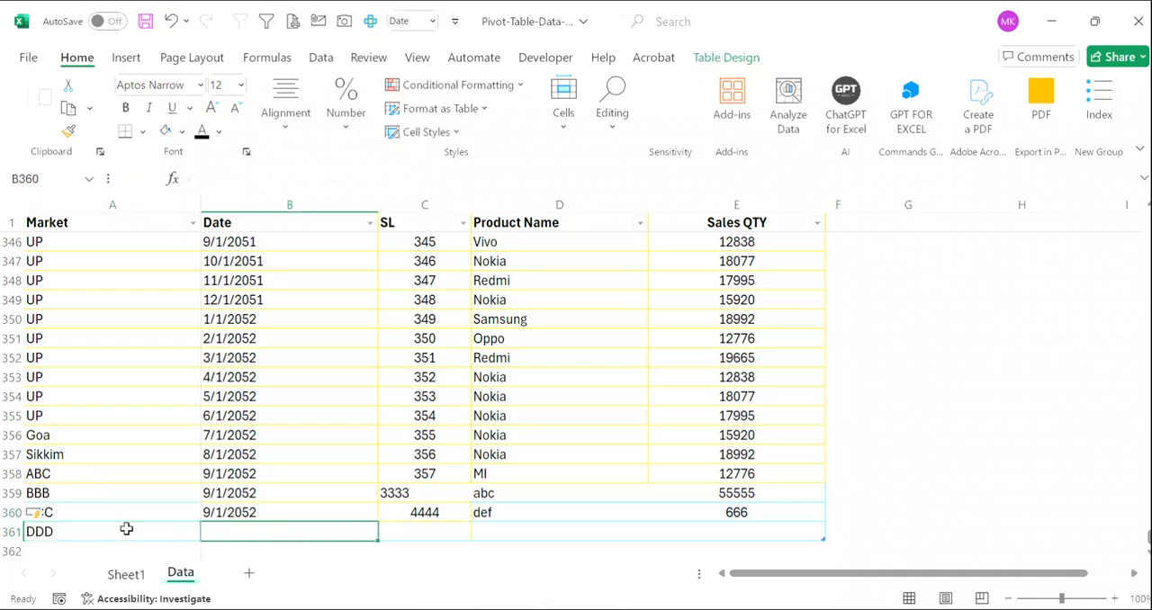
{"action": "key", "text": "ctrl+c"}
{"action": "key", "text": "Down"}
{"action": "key", "text": "Return"}
{"action": "key", "text": "Right"}
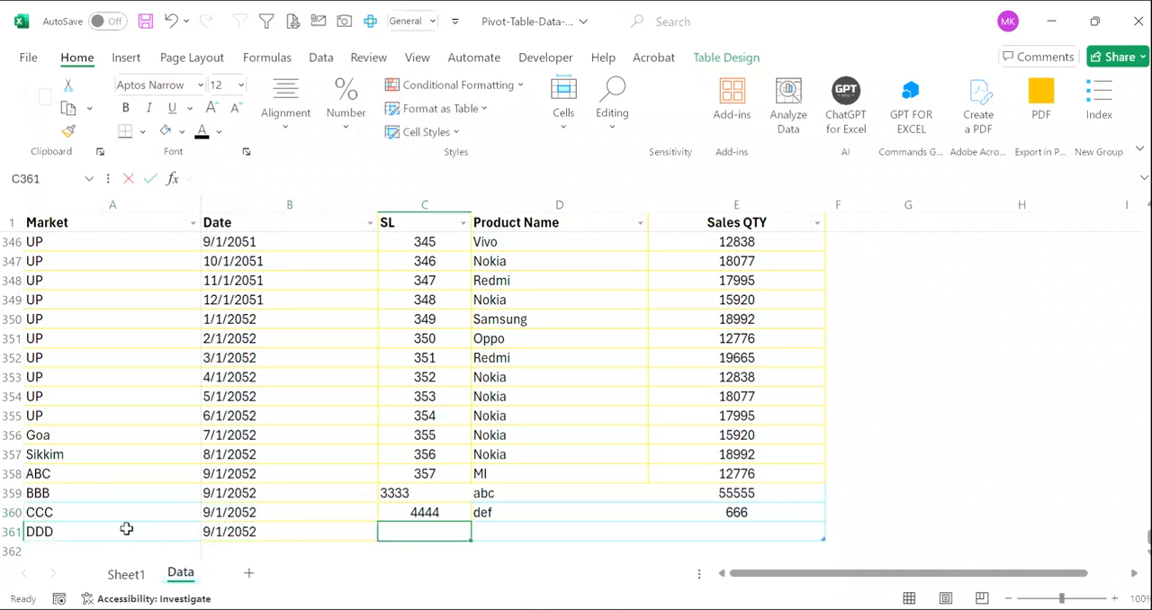
- Complete row 361 with SL 555, Product Name efg and Sales QTY 777
{"action": "type", "text": "555"}
{"action": "key", "text": "Return"}
{"action": "key", "text": "Up"}
{"action": "key", "text": "Right"}
{"action": "type", "text": "ef"}
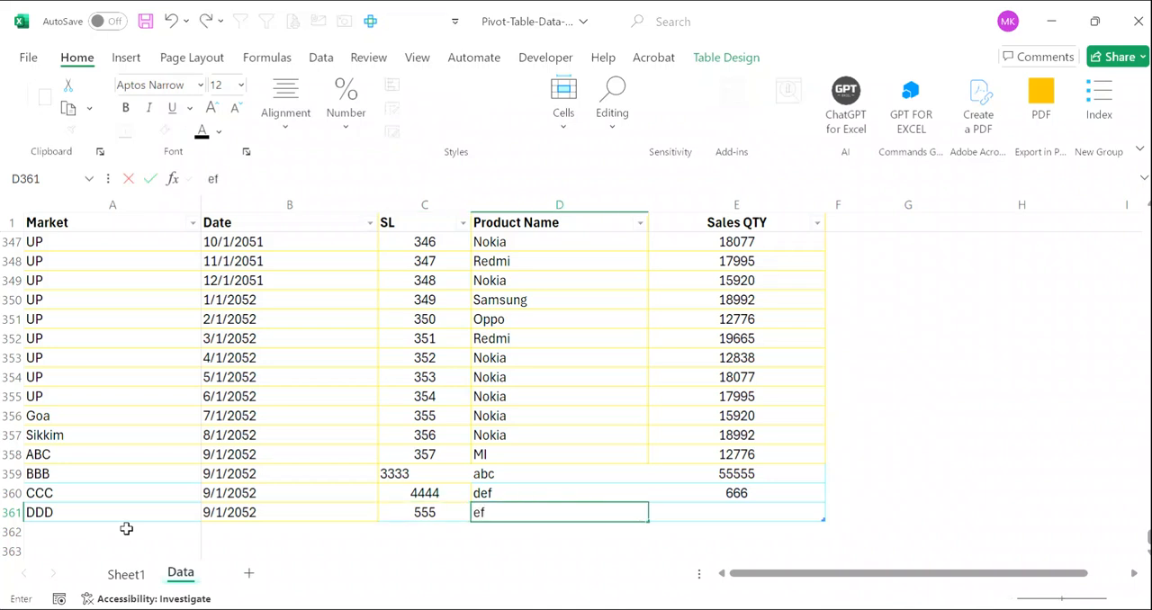
{"action": "type", "text": "g"}
{"action": "key", "text": "Tab"}
{"action": "type", "text": "777"}
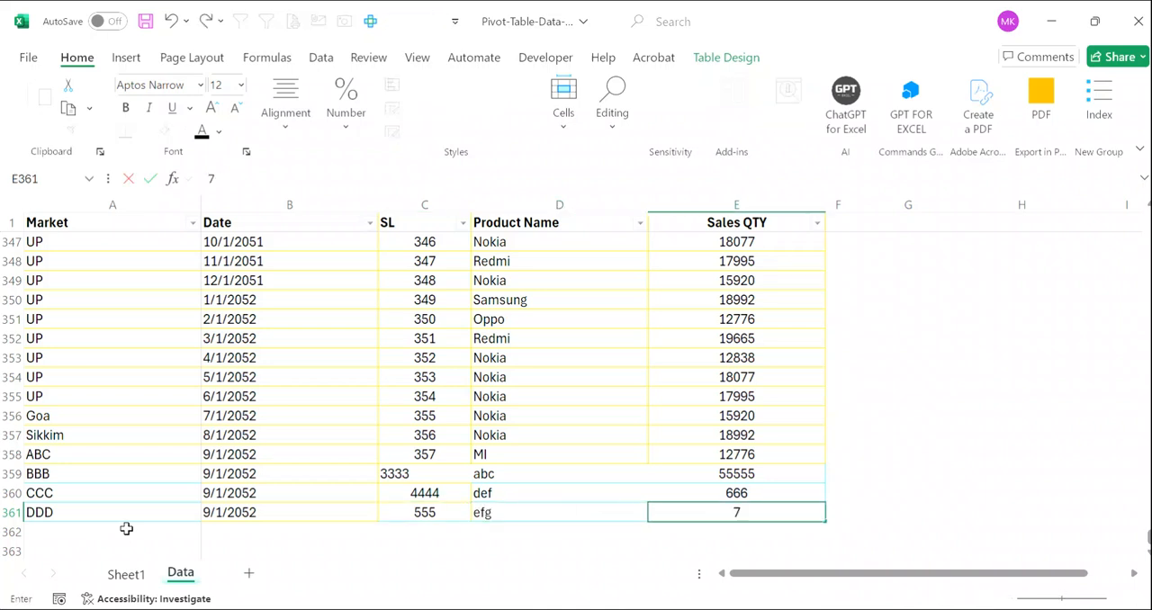
{"action": "key", "text": "Return"}
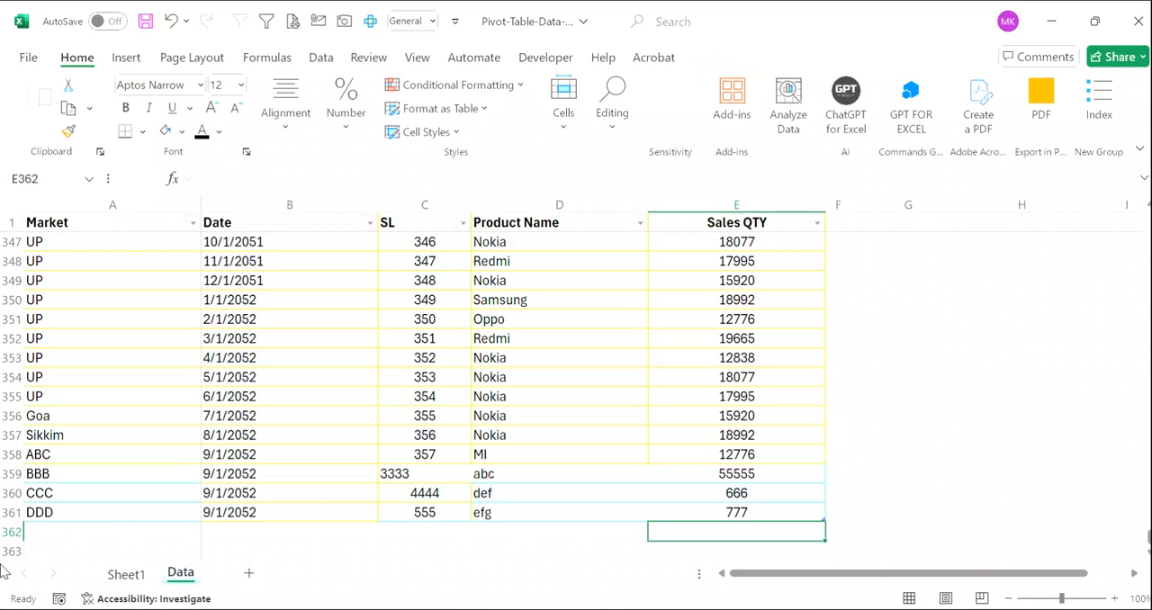
- Select cell B28 in the Sheet1 PivotTable to trigger the automatic refresh for the new DDD record
{"action": "left_click", "coordinate": [126, 573]}
{"action": "scroll", "coordinate": [245, 450], "scroll_direction": "down", "scroll_amount": 2}
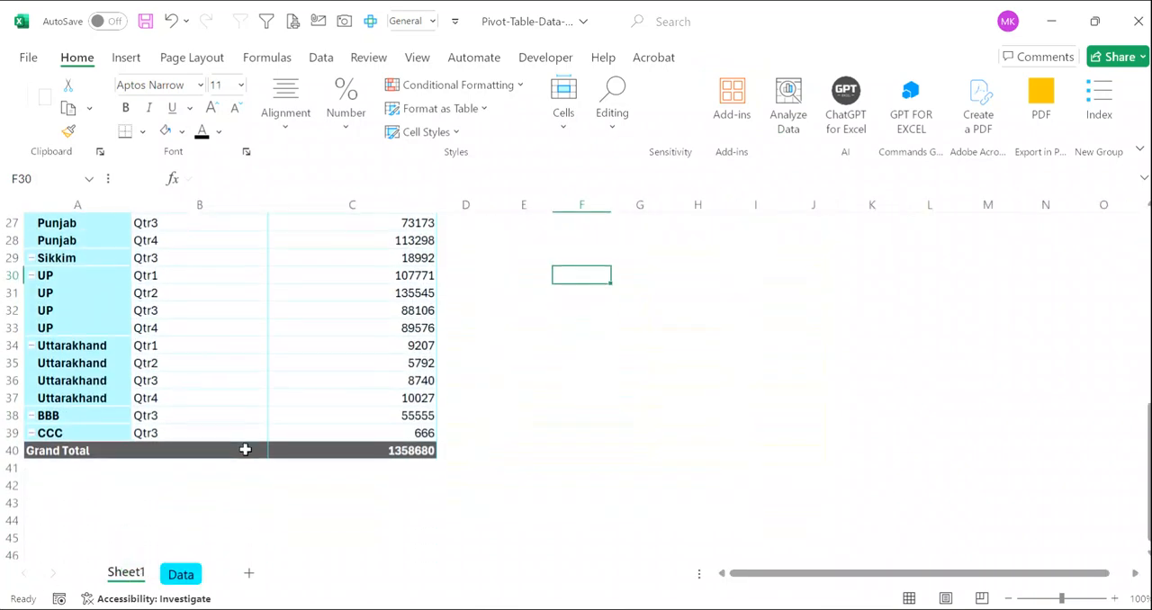
{"action": "scroll", "coordinate": [234, 352], "scroll_direction": "up", "scroll_amount": 2}
{"action": "left_click", "coordinate": [233, 352]}
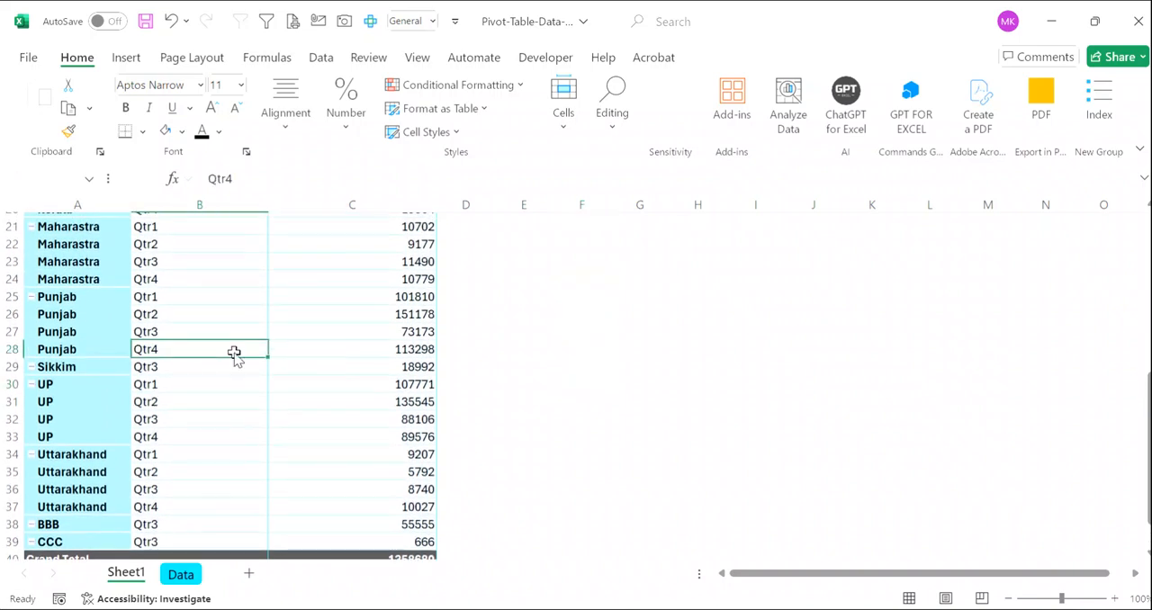
{"action": "right_click", "coordinate": [234, 352]}
{"action": "left_click", "coordinate": [288, 262]}
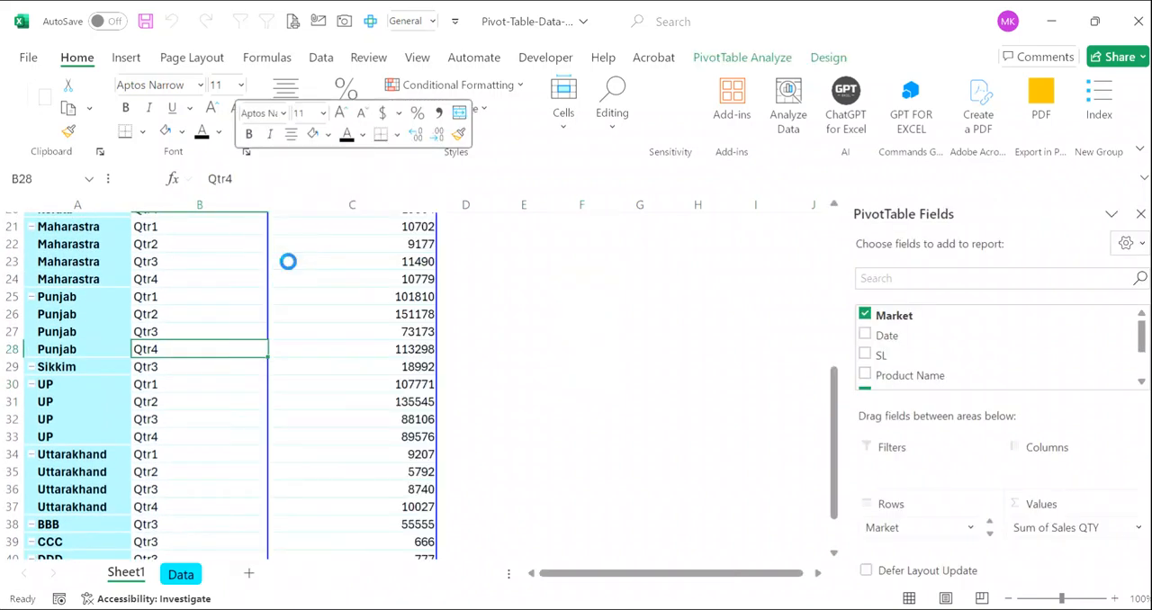
- Review the refreshed PivotTable from its header row down to the newest market records and the Grand Total
{"action": "scroll", "coordinate": [283, 322], "scroll_direction": "down", "scroll_amount": 2}
{"action": "scroll", "coordinate": [282, 321], "scroll_direction": "up", "scroll_amount": 3}
{"action": "scroll", "coordinate": [281, 321], "scroll_direction": "up", "scroll_amount": 5}
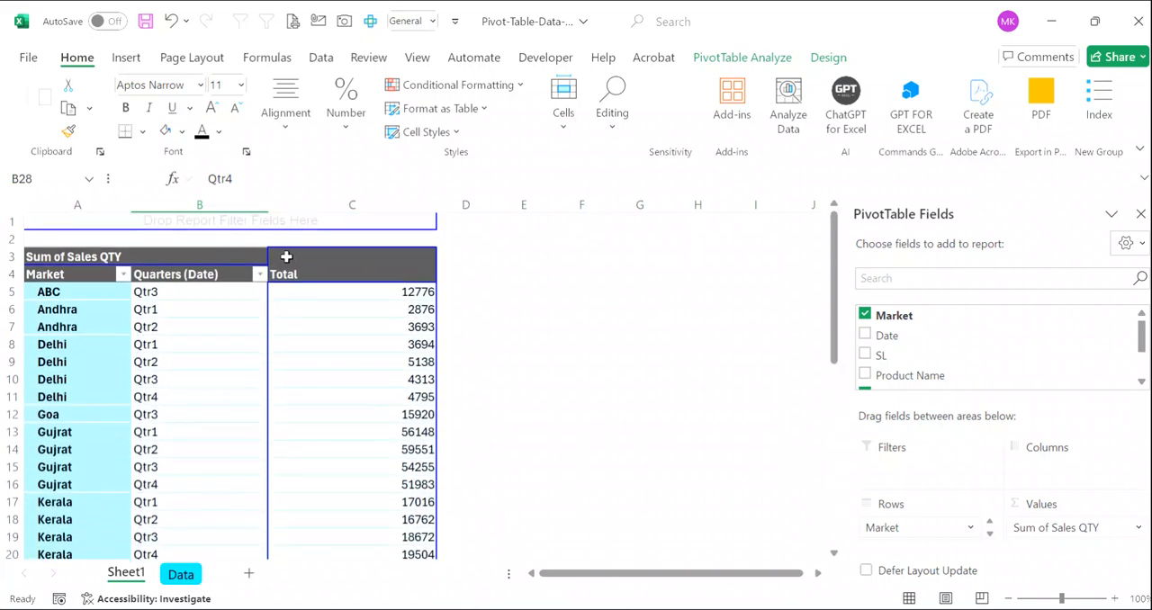
{"action": "scroll", "coordinate": [344, 400], "scroll_direction": "down", "scroll_amount": 1}
{"action": "scroll", "coordinate": [345, 399], "scroll_direction": "down", "scroll_amount": 3}
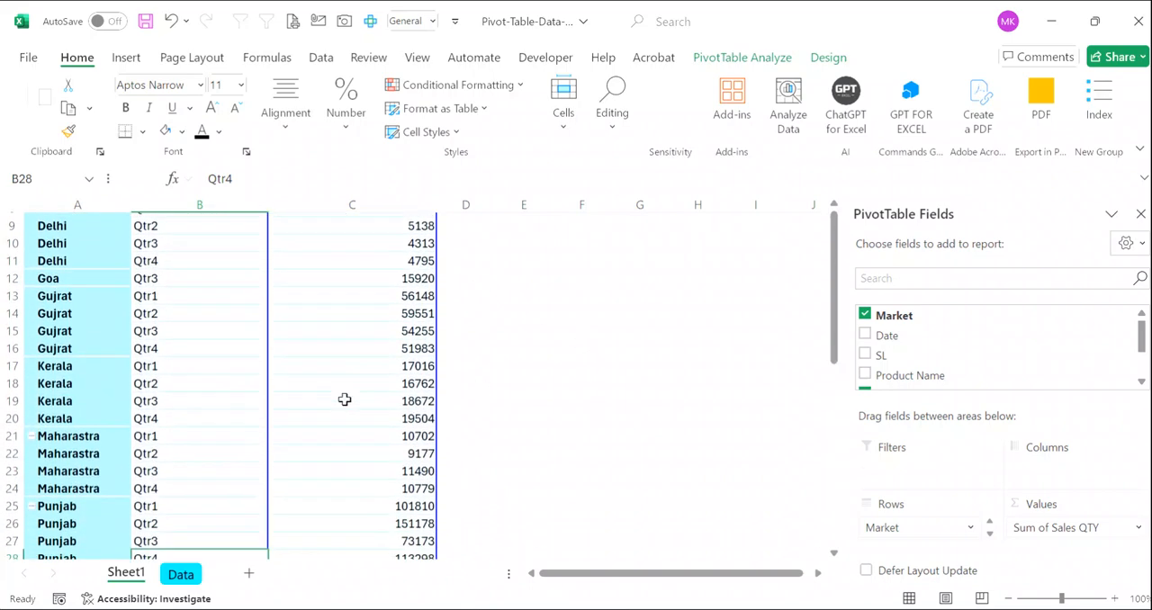
{"action": "scroll", "coordinate": [345, 400], "scroll_direction": "up", "scroll_amount": 3}
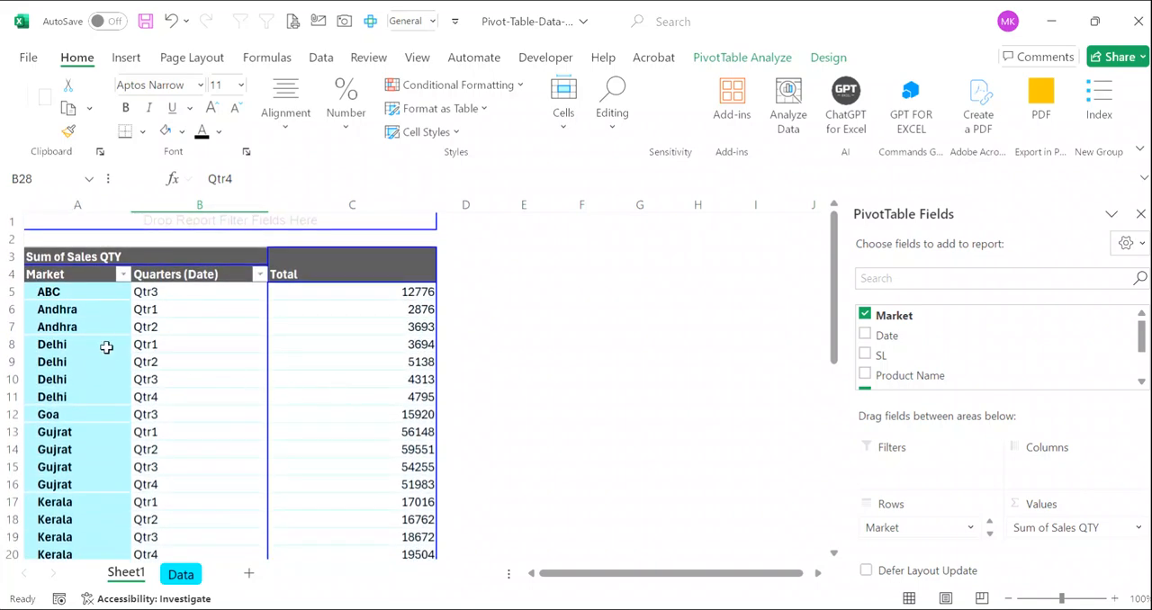
{"action": "scroll", "coordinate": [126, 440], "scroll_direction": "down", "scroll_amount": 4}
{"action": "scroll", "coordinate": [126, 442], "scroll_direction": "down", "scroll_amount": 3}
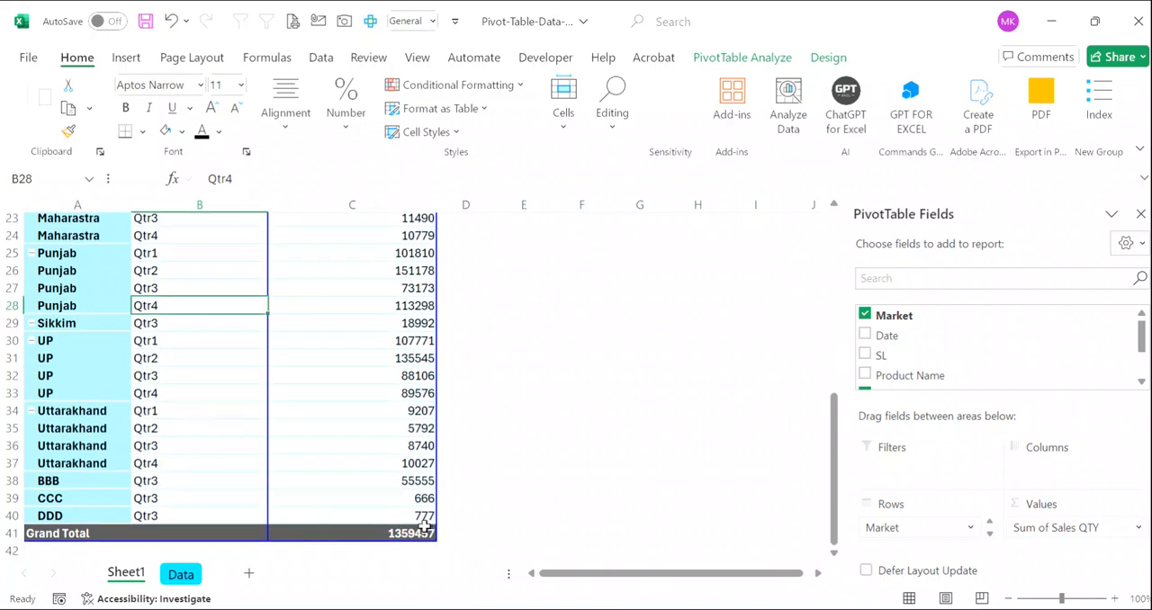
- Refresh the Sheet1 PivotTable manually from the Punjab Qtr1 value in cell C25
{"action": "left_click", "coordinate": [350, 477]}
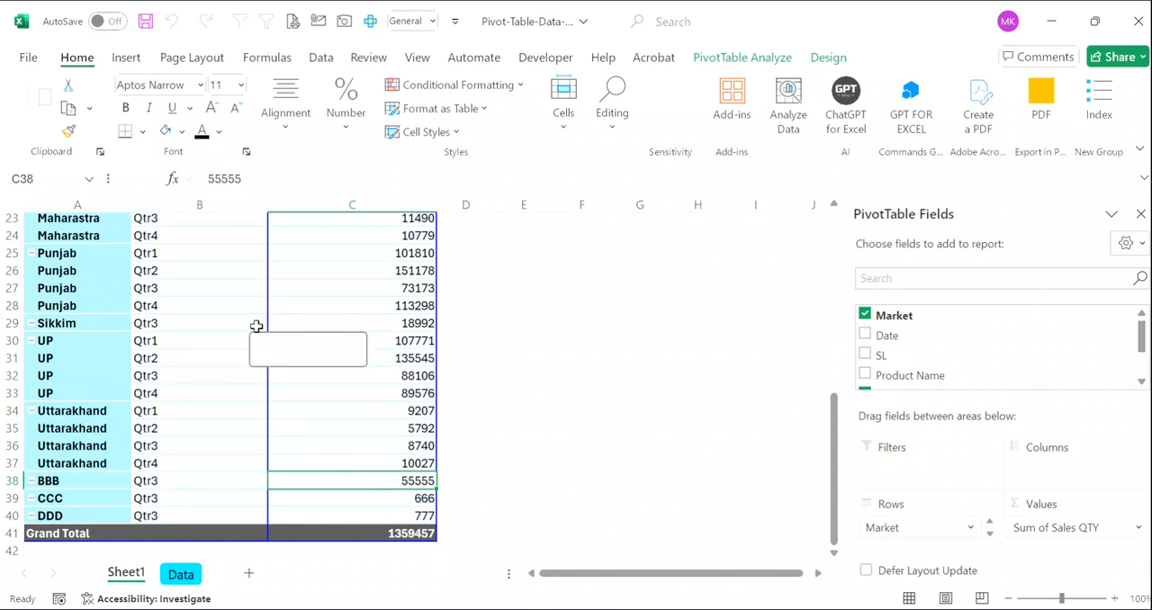
{"action": "mouse_move", "coordinate": [357, 297]}
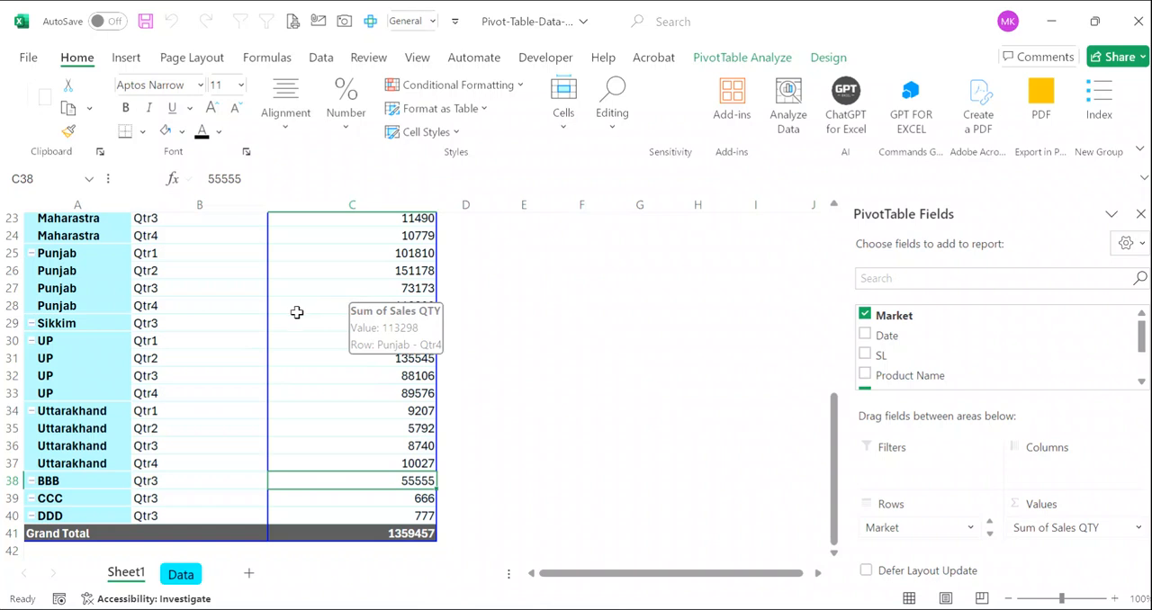
{"action": "right_click", "coordinate": [352, 253]}
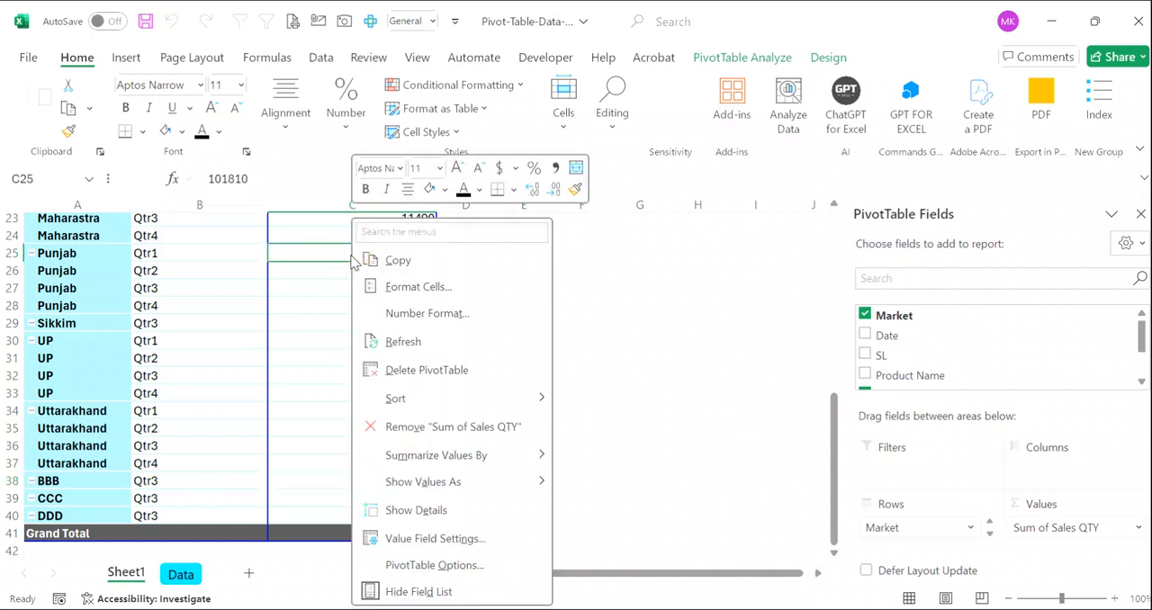
{"action": "left_click", "coordinate": [408, 342]}
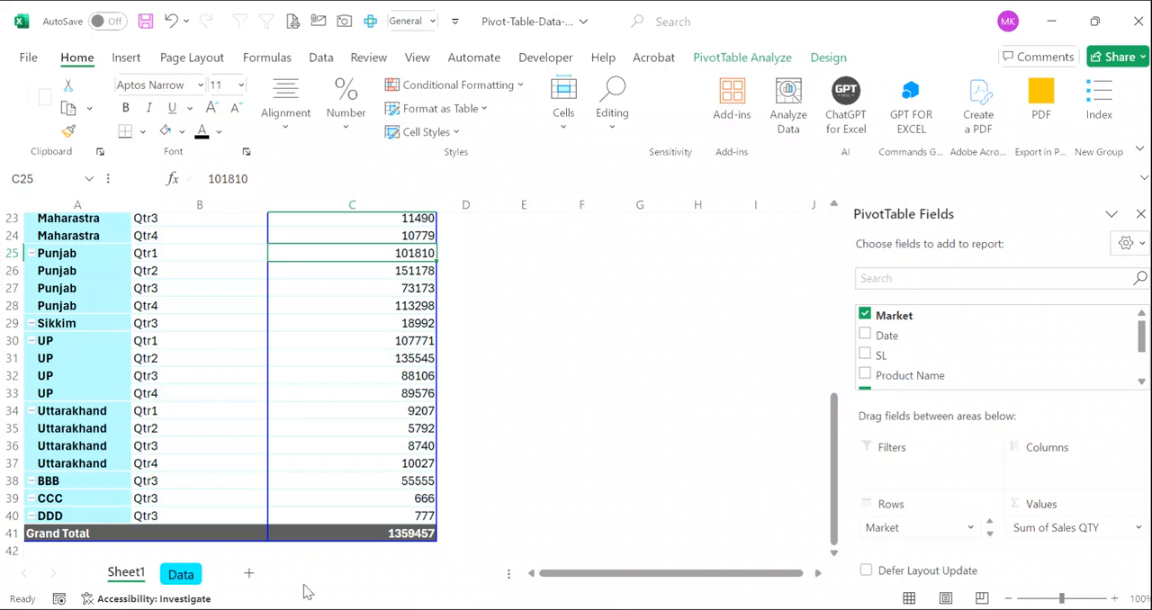
- On the Data sheet, add market EEE in A362 and copy the date 9/1/2052 from B361 into B362
{"action": "left_click", "coordinate": [181, 574]}
{"action": "left_click", "coordinate": [82, 522]}
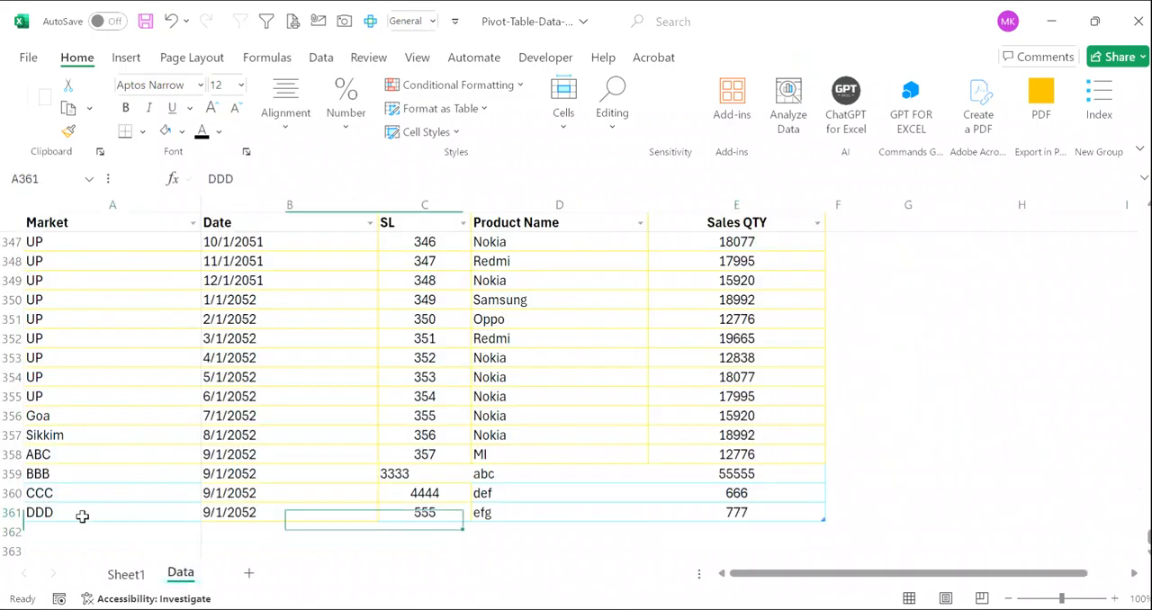
{"action": "type", "text": "EEE"}
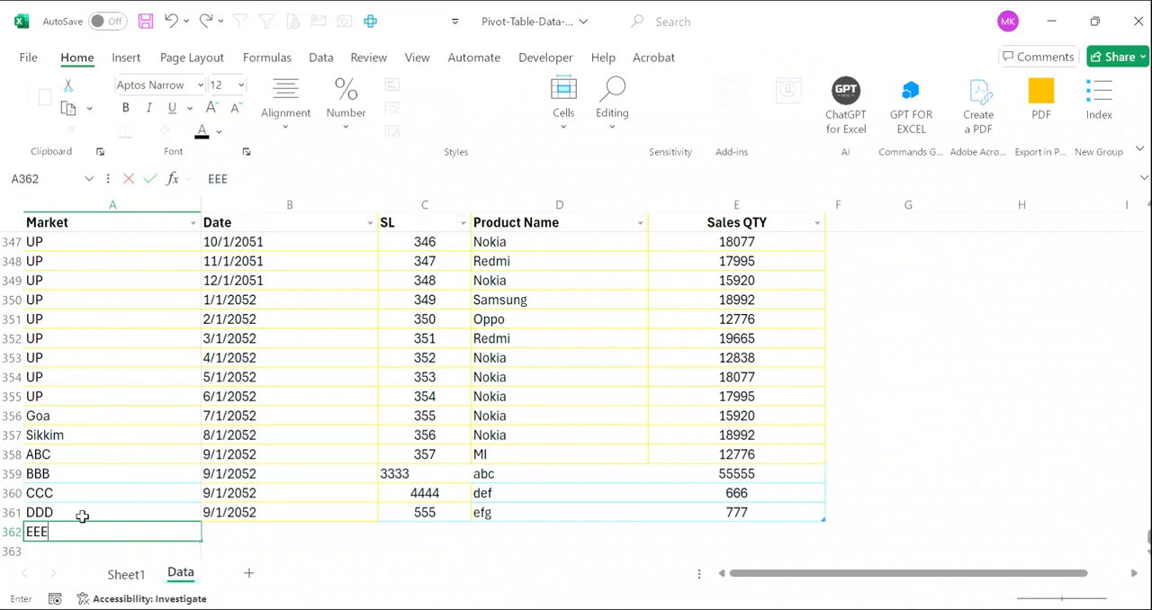
{"action": "key", "text": "Right"}
{"action": "key", "text": "Up"}
{"action": "key", "text": "ctrl+c"}
{"action": "key", "text": "Down"}
{"action": "key", "text": "Return"}
{"action": "key", "text": "Right"}
- Complete row 362 with SL 666, Product Name hgh and Sales QTY 888
{"action": "type", "text": "666"}
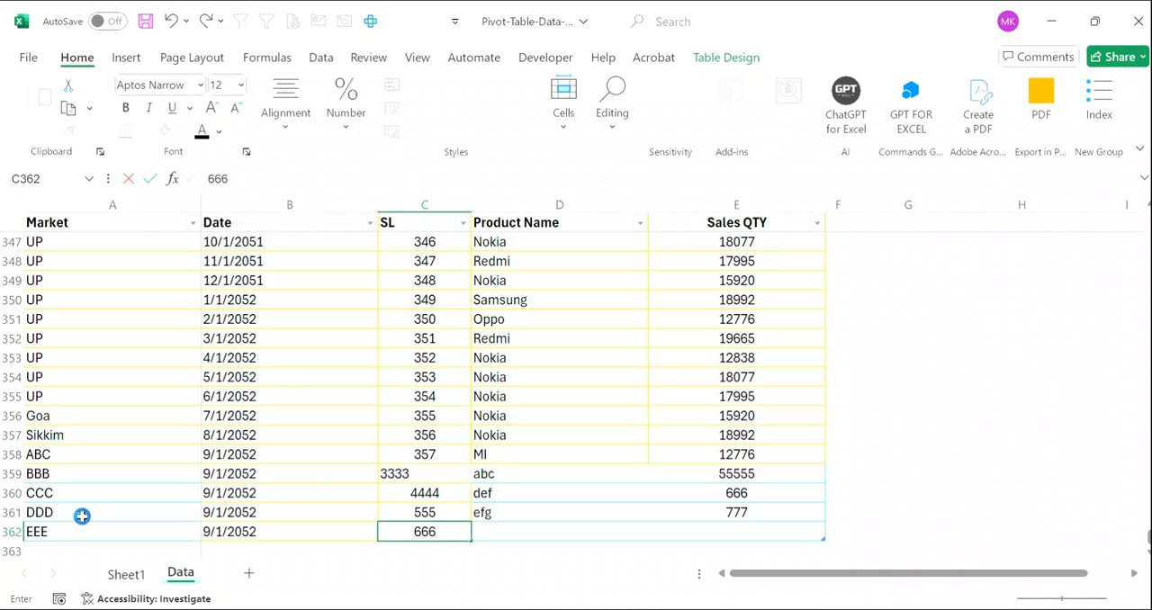
{"action": "key", "text": "Tab"}
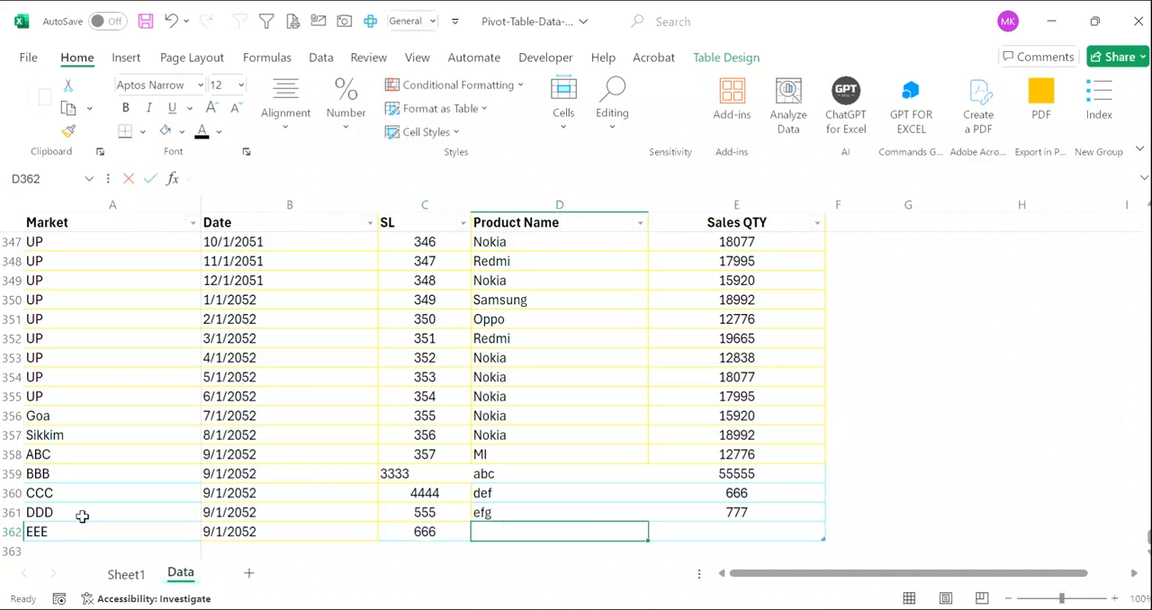
{"action": "type", "text": "hg"}
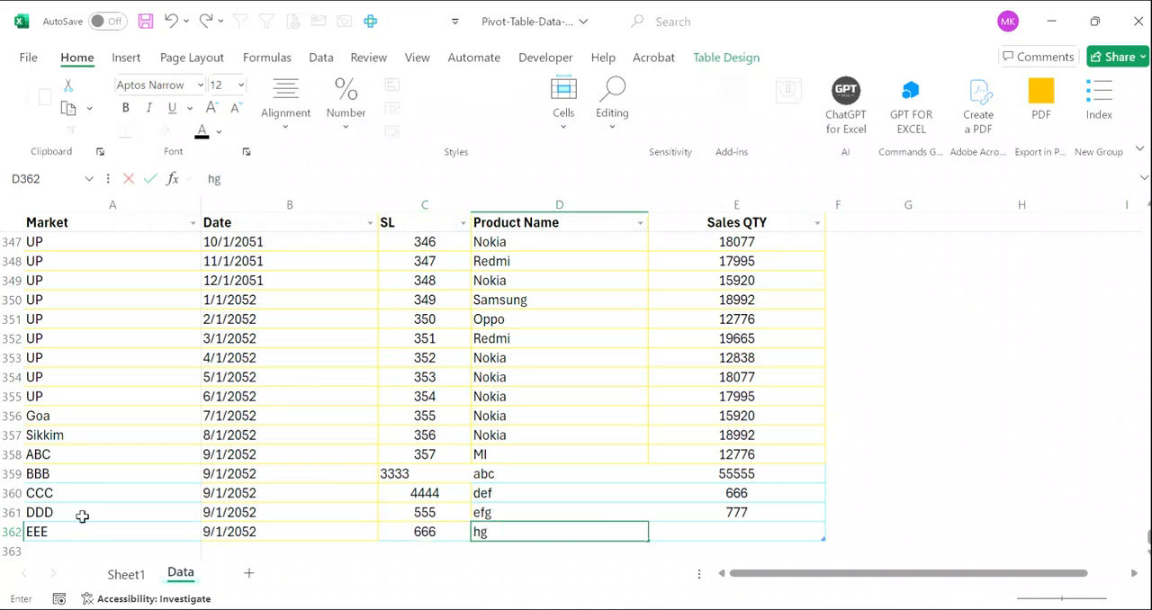
{"action": "type", "text": "h"}
{"action": "key", "text": "Return"}
{"action": "key", "text": "Up"}
{"action": "key", "text": "Right"}
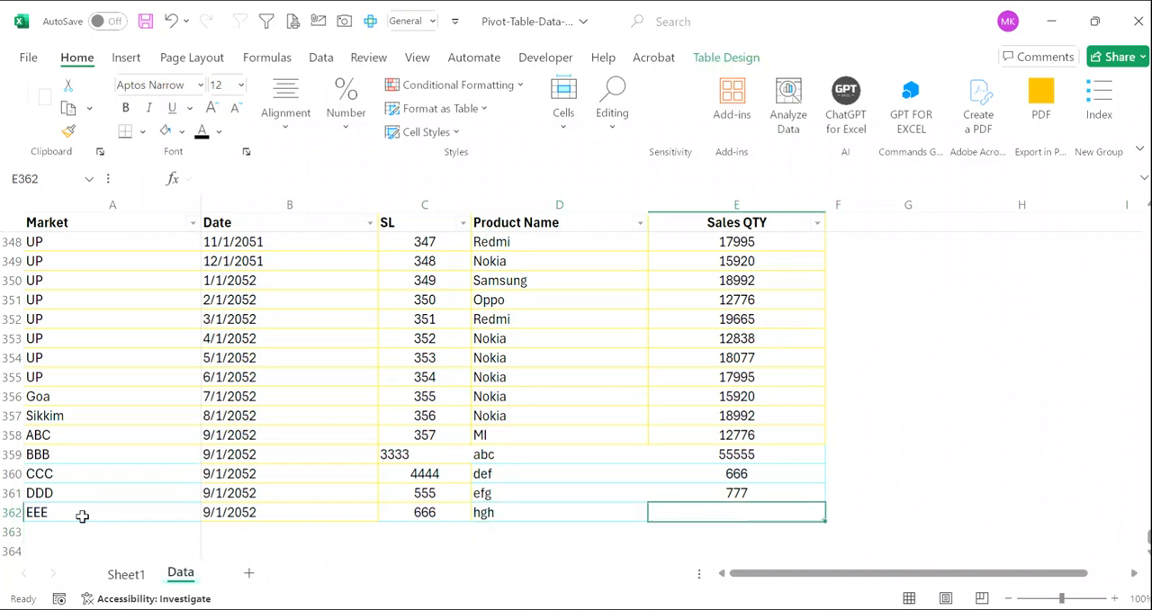
{"action": "type", "text": "888"}
{"action": "key", "text": "Return"}
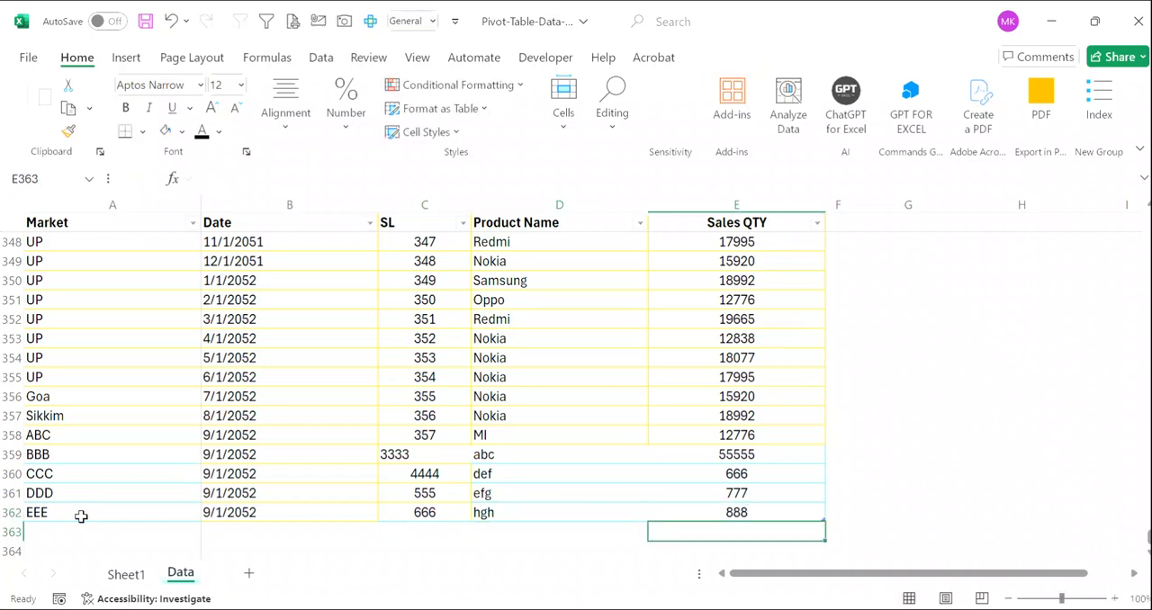
- Trigger the automatic PivotTable refresh on Sheet1 by selecting cell D43, and select cell B38 inside the PivotTable
{"action": "left_click", "coordinate": [133, 574]}
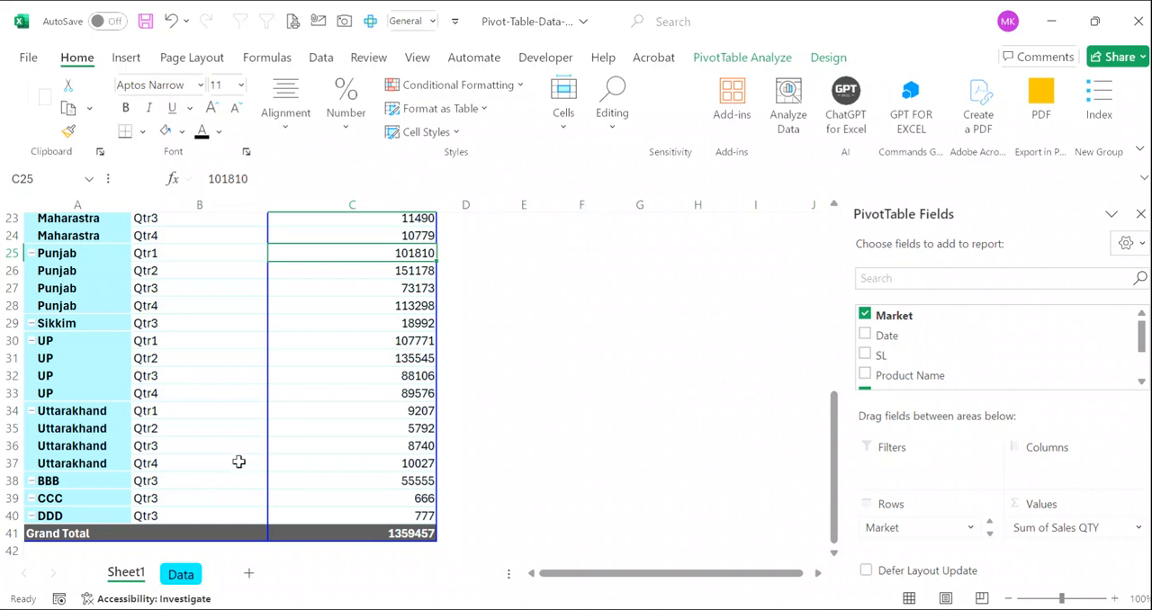
{"action": "scroll", "coordinate": [240, 457], "scroll_direction": "down", "scroll_amount": 2}
{"action": "scroll", "coordinate": [240, 454], "scroll_direction": "down", "scroll_amount": 2}
{"action": "left_click", "coordinate": [457, 401]}
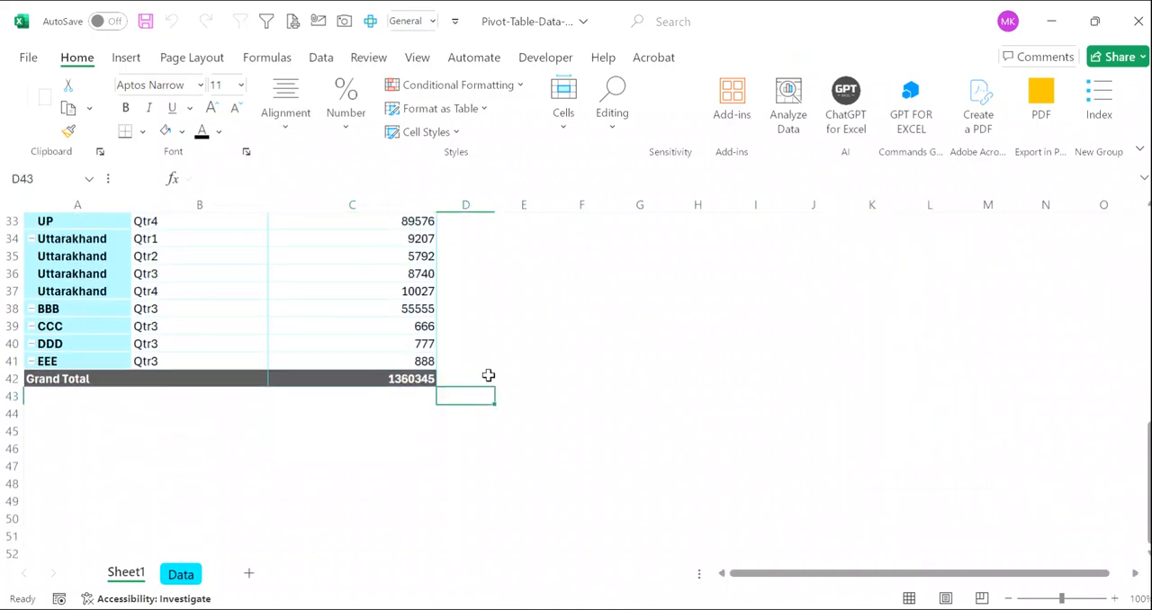
{"action": "left_click", "coordinate": [206, 311]}
- Review the refreshed PivotTable, from the newest EEE record and Grand Total up to the header rows and back
{"action": "scroll", "coordinate": [206, 309], "scroll_direction": "up", "scroll_amount": 1}
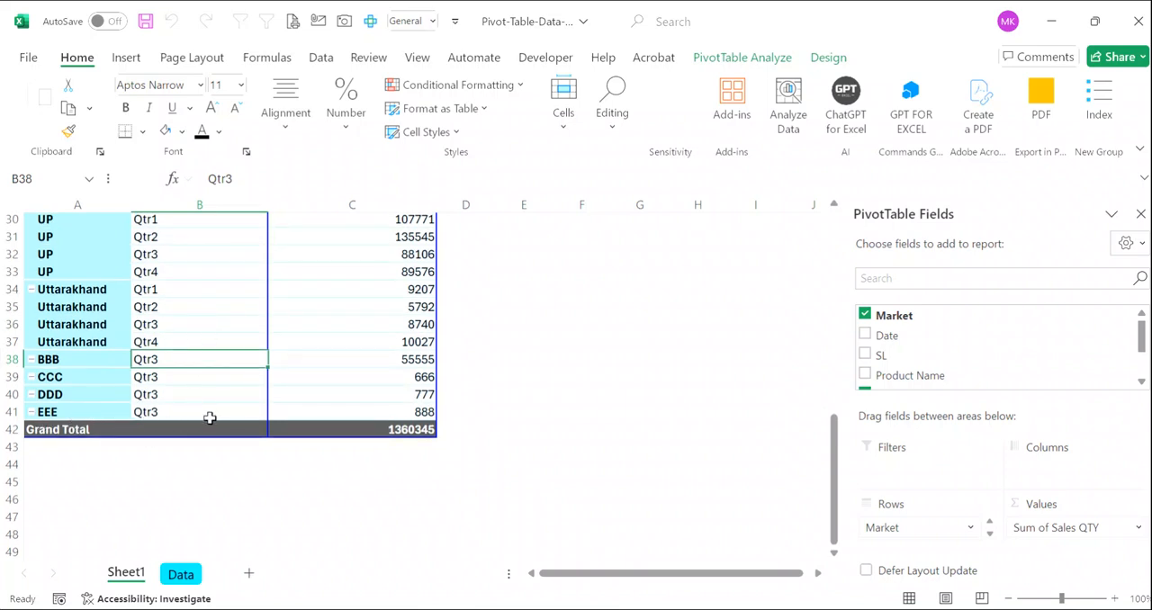
{"action": "mouse_move", "coordinate": [428, 414]}
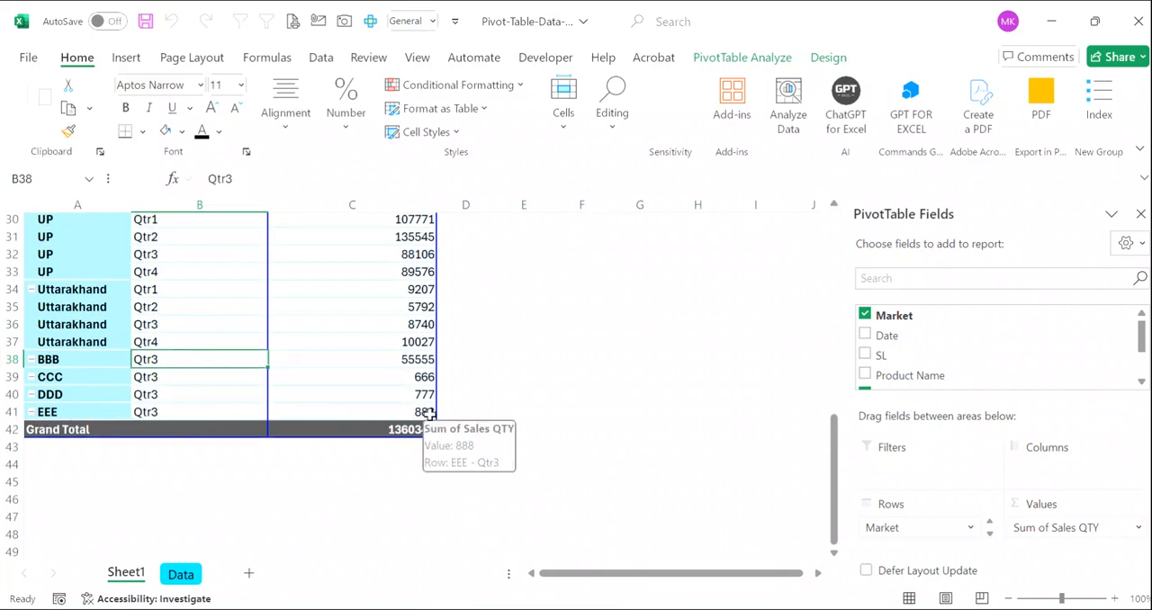
{"action": "scroll", "coordinate": [318, 378], "scroll_direction": "up", "scroll_amount": 5}
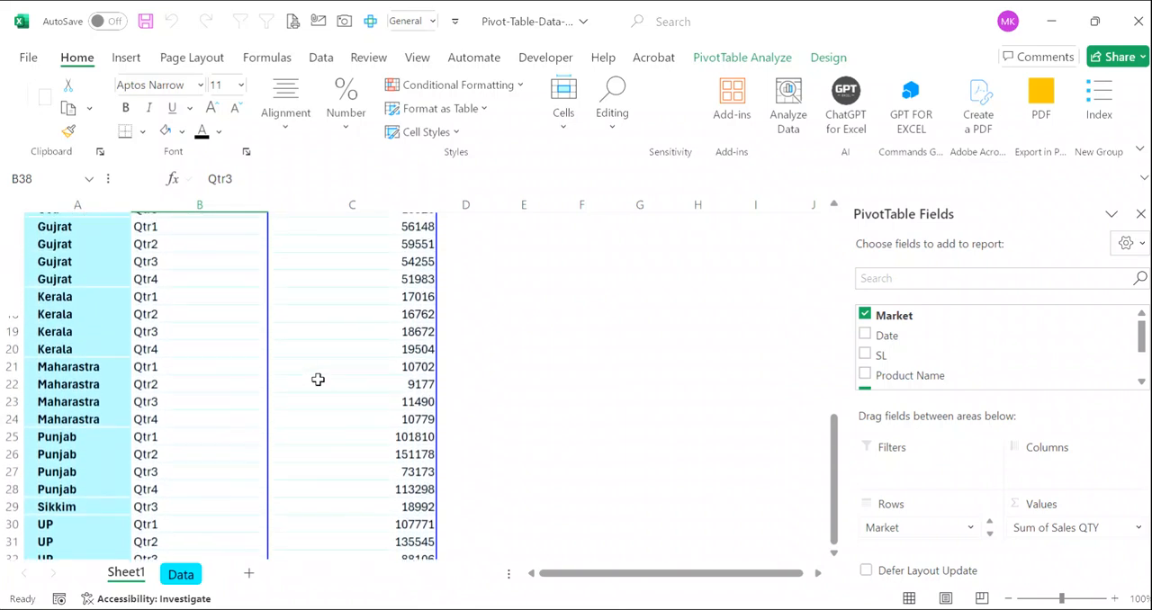
{"action": "scroll", "coordinate": [318, 379], "scroll_direction": "up", "scroll_amount": 5}
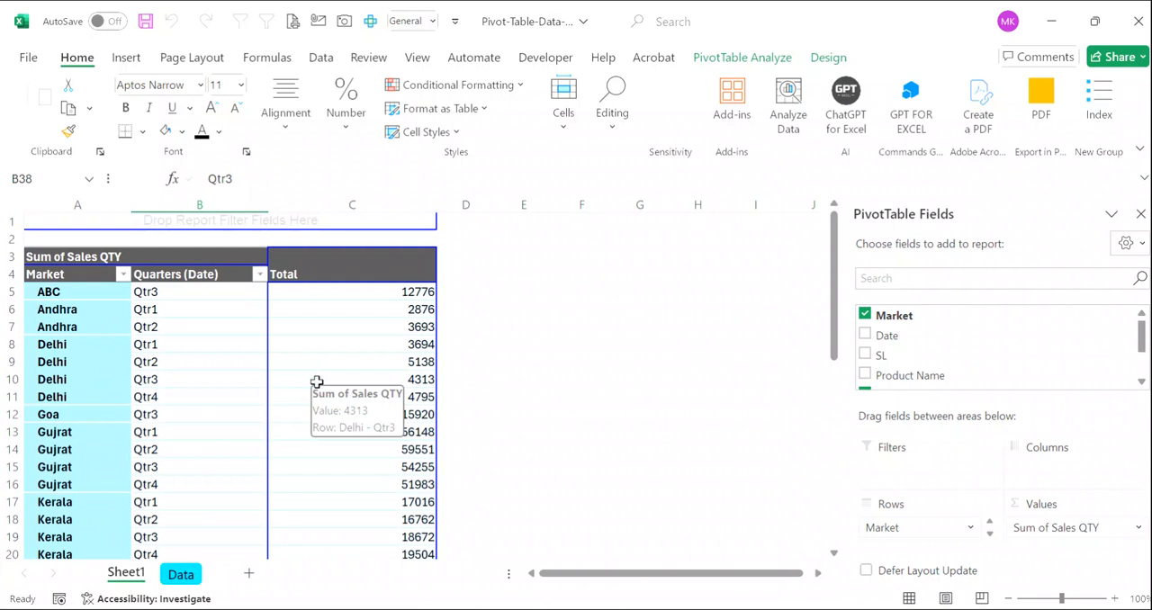
{"action": "scroll", "coordinate": [299, 423], "scroll_direction": "down", "scroll_amount": 2}
{"action": "scroll", "coordinate": [296, 427], "scroll_direction": "down", "scroll_amount": 8}
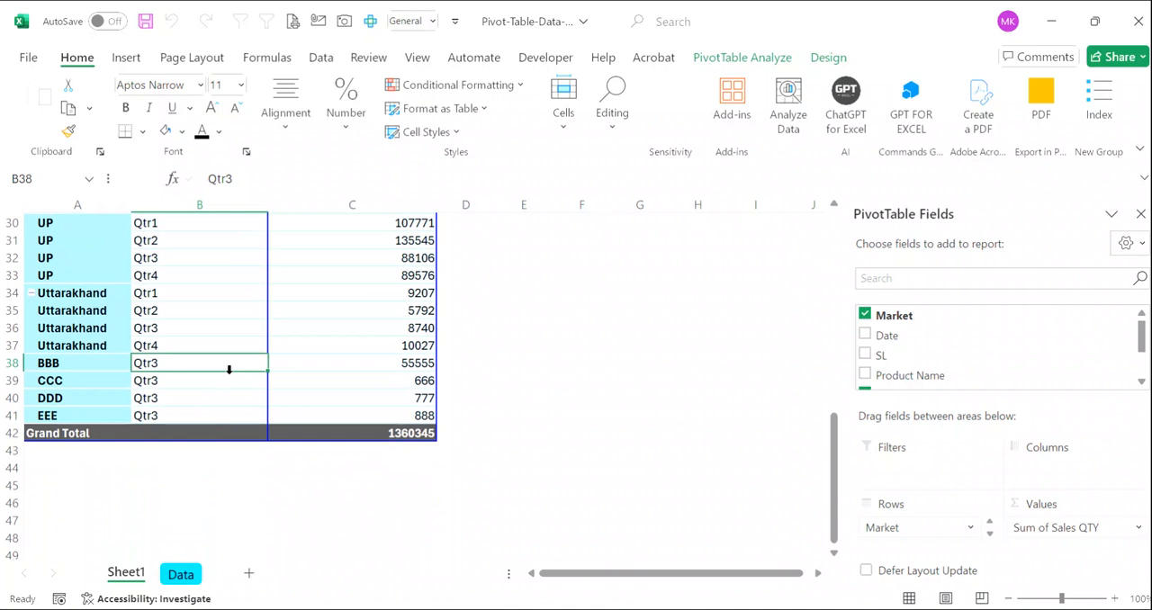
{"action": "scroll", "coordinate": [229, 368], "scroll_direction": "up", "scroll_amount": 5}
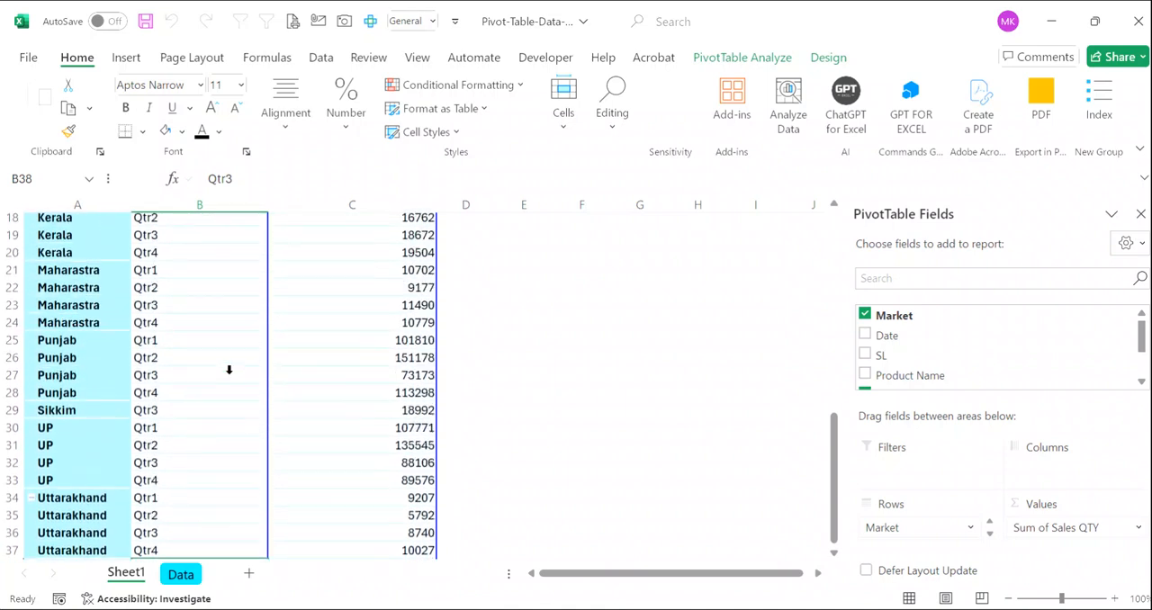
- Copy all records of the source table on the Data sheet and create a new blank workbook
{"action": "left_click", "coordinate": [181, 574]}
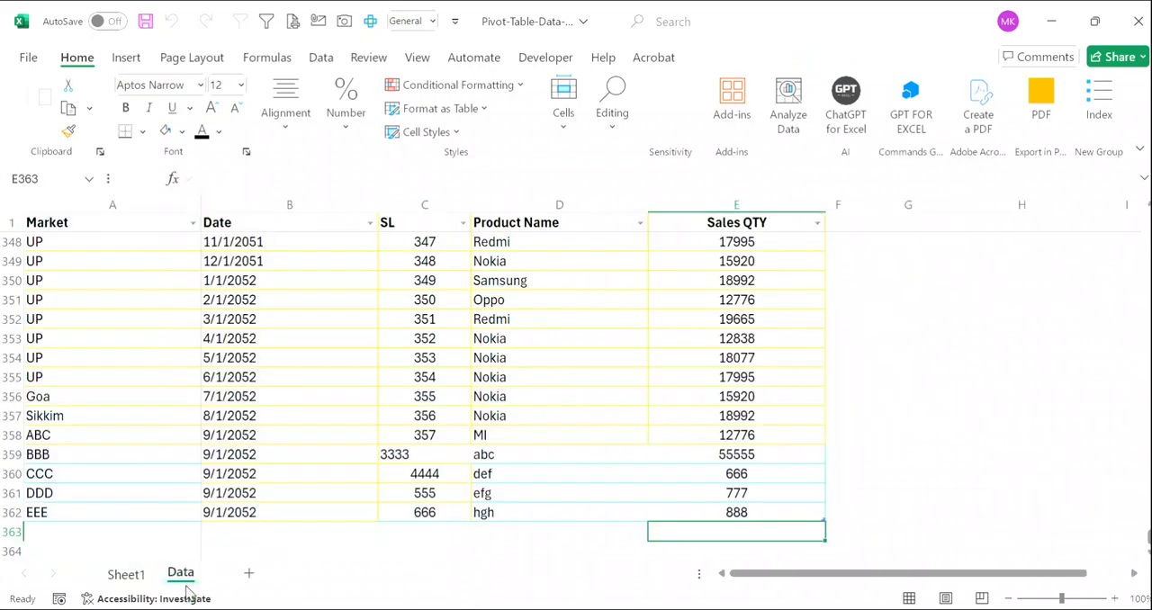
{"action": "left_click", "coordinate": [238, 394]}
{"action": "key", "text": "ctrl+a"}
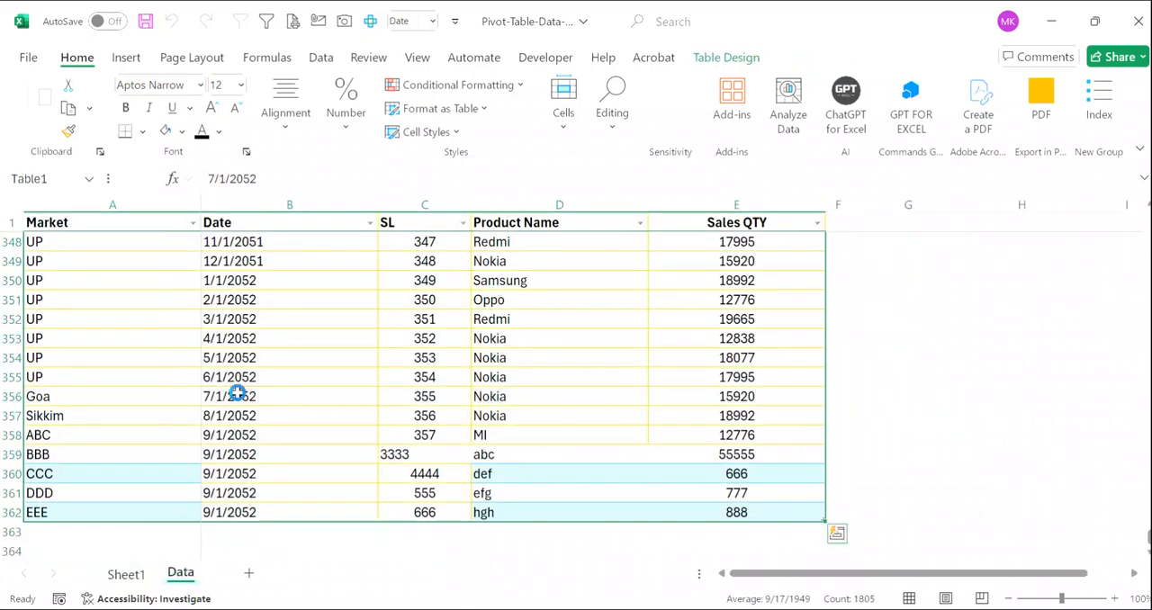
{"action": "key", "text": "ctrl+c"}
{"action": "key", "text": "ctrl+n"}
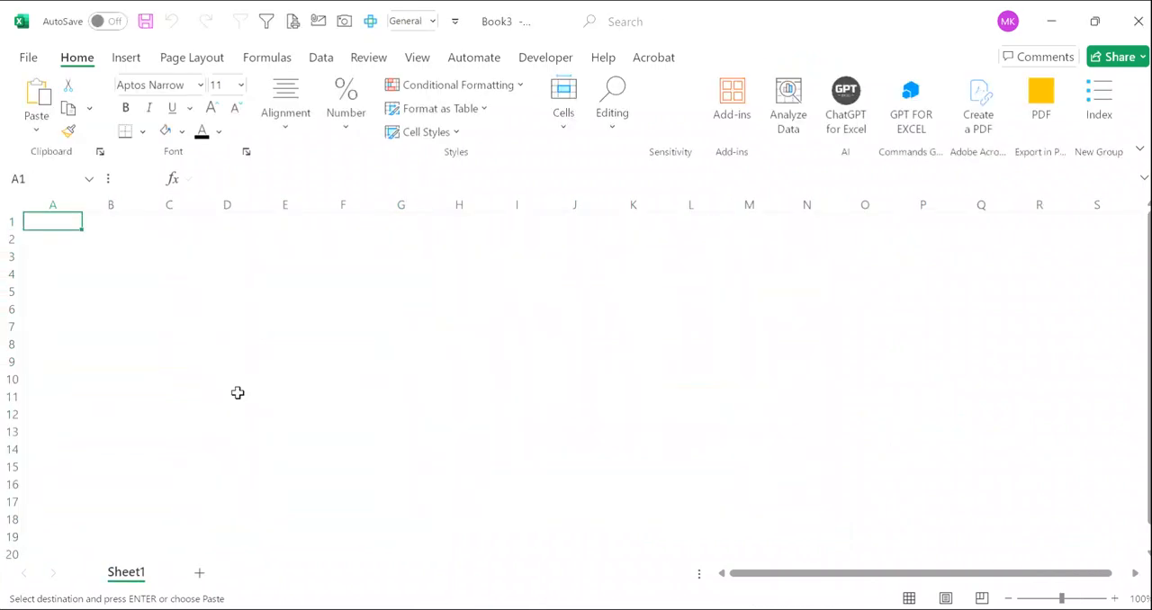
- Paste only the formats of the copied records into the new workbook at cell A1
{"action": "key", "text": "ctrl+alt+v"}
{"action": "key", "text": "Down"}
{"action": "key", "text": "Down"}
{"action": "key", "text": "Down"}
{"action": "key", "text": "Up"}
{"action": "key", "text": "Down"}
{"action": "key", "text": "Return"}
- Apply the source table's column widths to columns A to E with Paste Special
{"action": "key", "text": "ctrl+alt+v"}
{"action": "key", "text": "Down"}
{"action": "key", "text": "Down"}
{"action": "key", "text": "Down"}
{"action": "key", "text": "Down"}
{"action": "key", "text": "Down"}
{"action": "key", "text": "Down"}
{"action": "key", "text": "Down"}
{"action": "key", "text": "Down"}
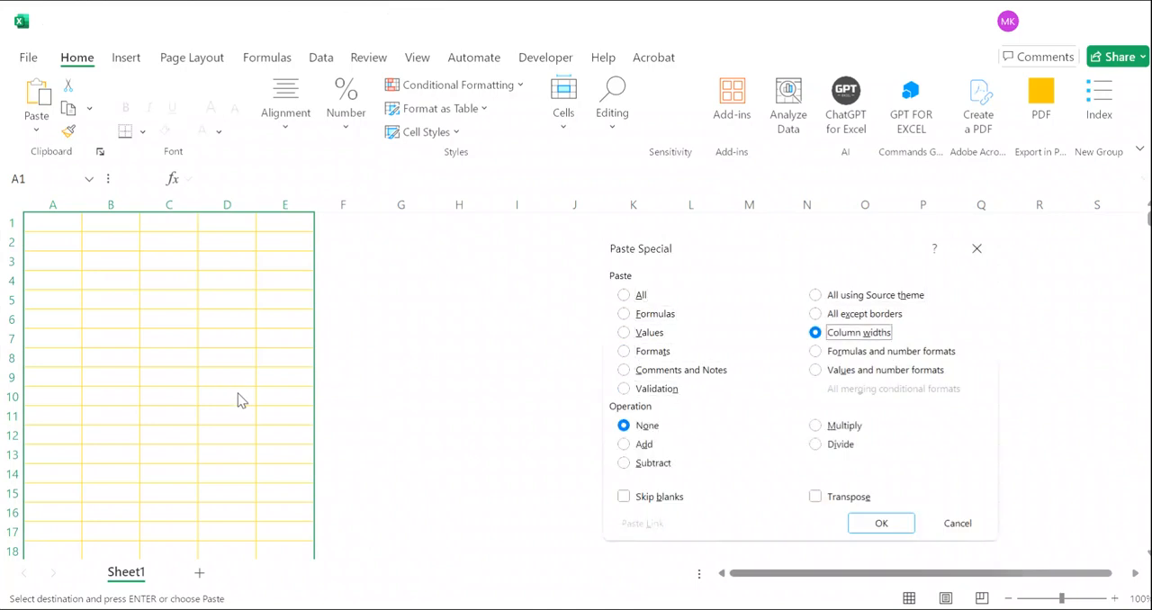
{"action": "key", "text": "Return"}
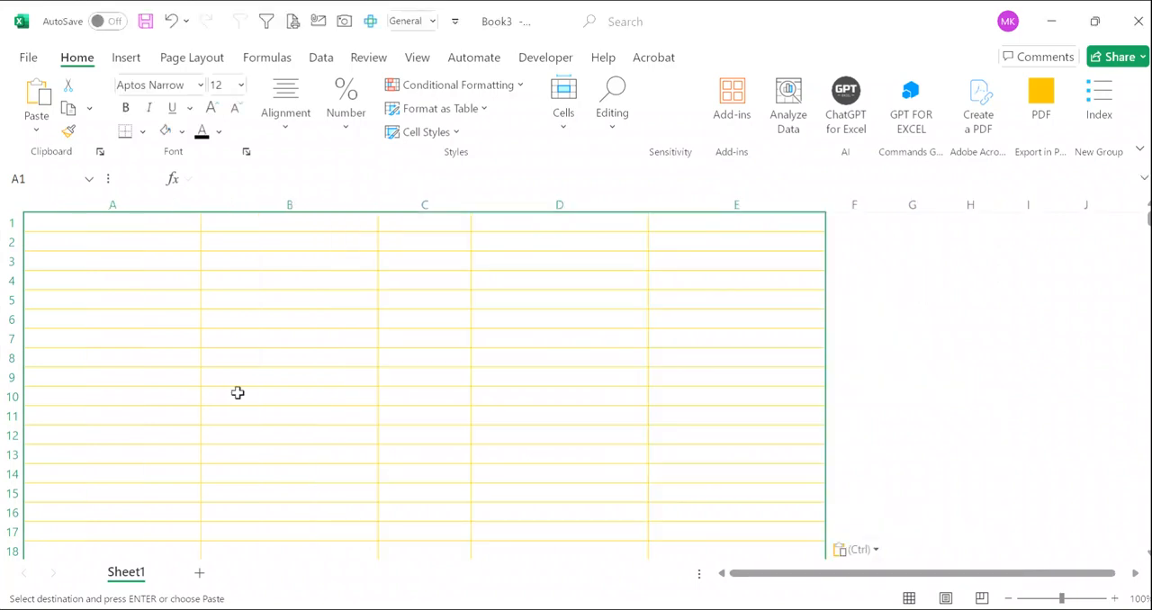
- Paste the copied records as values at cell A1 and reduce the selection to A1
{"action": "key", "text": "ctrl+alt+v"}
{"action": "key", "text": "Down"}
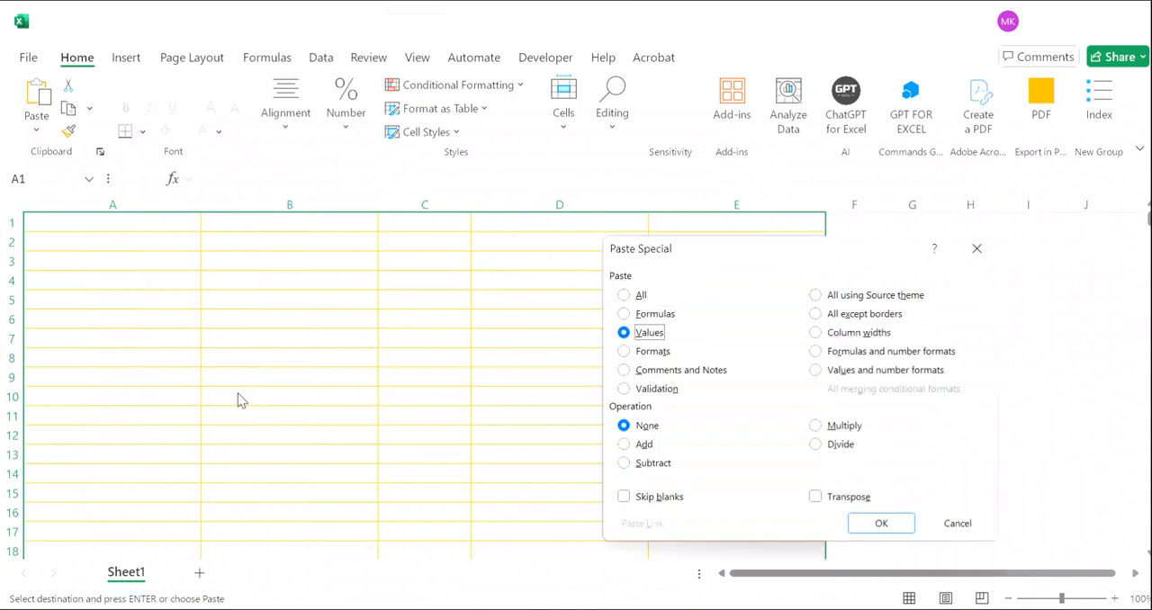
{"action": "key", "text": "Return"}
{"action": "key", "text": "Down"}
{"action": "key", "text": "Up"}
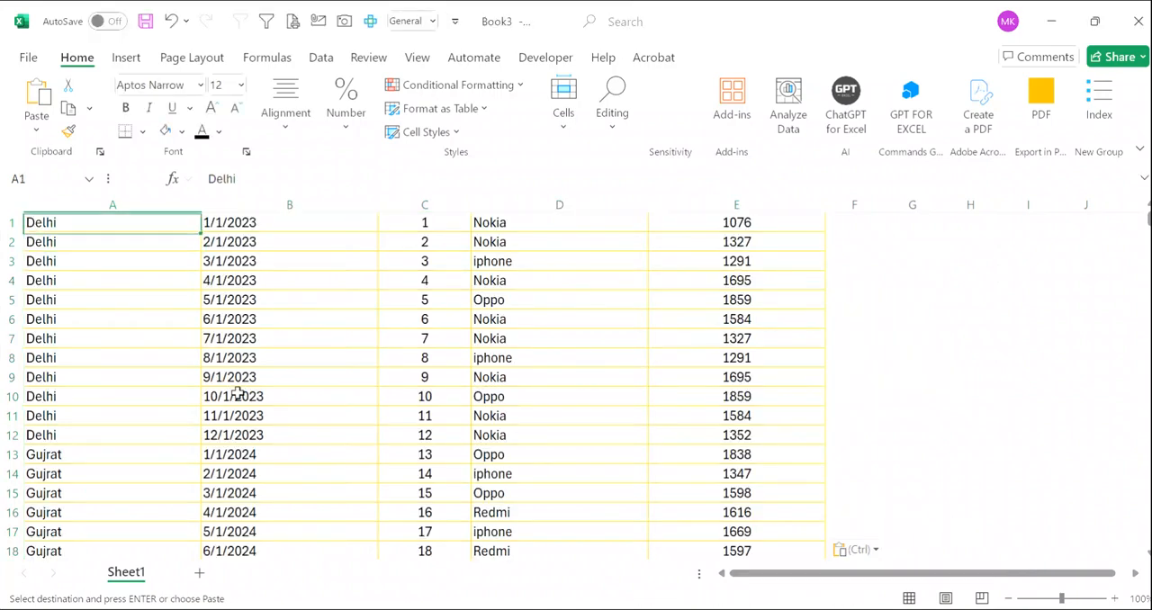
- Insert a blank row above the records and enter the headers State in A1 and Date in B1
{"action": "key", "text": "shift+space"}
{"action": "key", "text": "ctrl+shift+equal"}
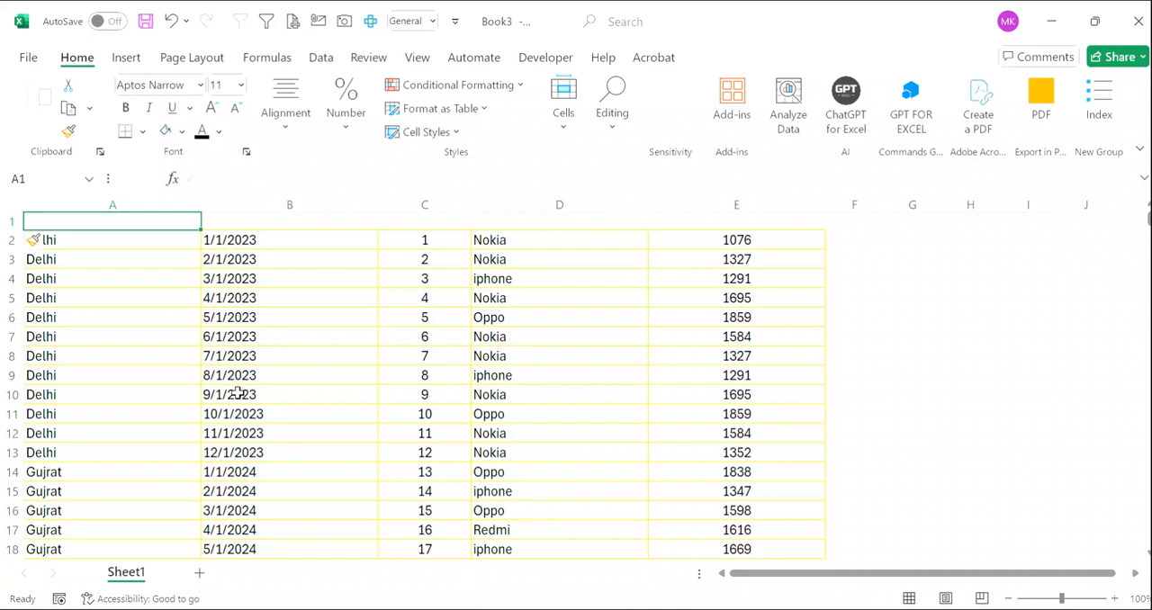
{"action": "type", "text": "State"}
{"action": "key", "text": "Tab"}
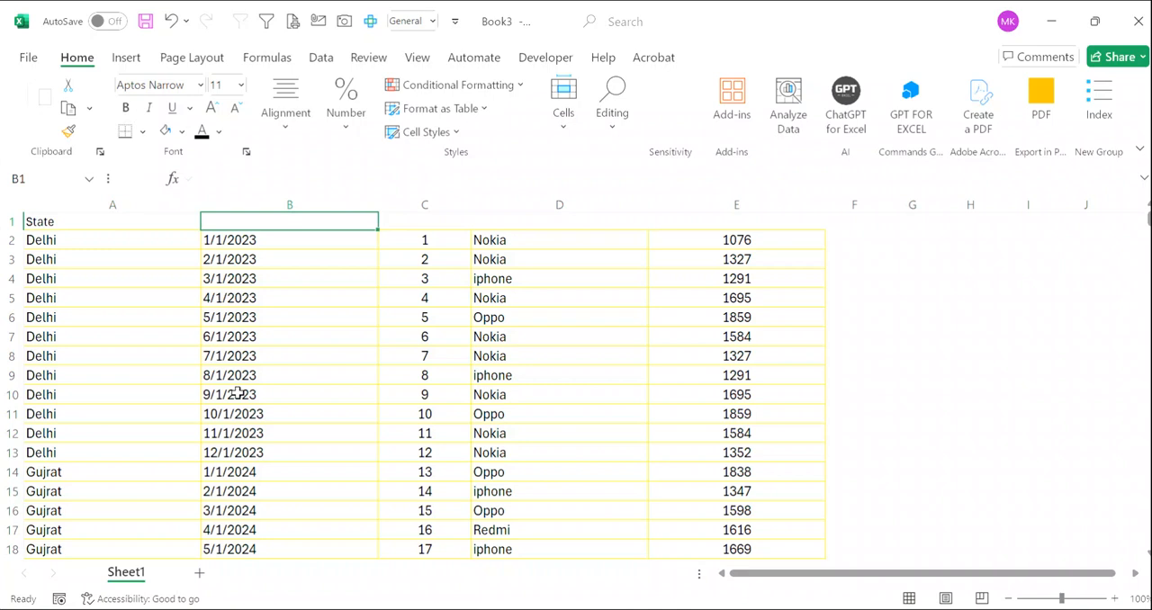
{"action": "type", "text": "DAte"}
{"action": "key", "text": "Tab"}
- Delete the serial-number column C and enter the header Product in C1
{"action": "key", "text": "ctrl+space"}
{"action": "key", "text": "ctrl+minus"}
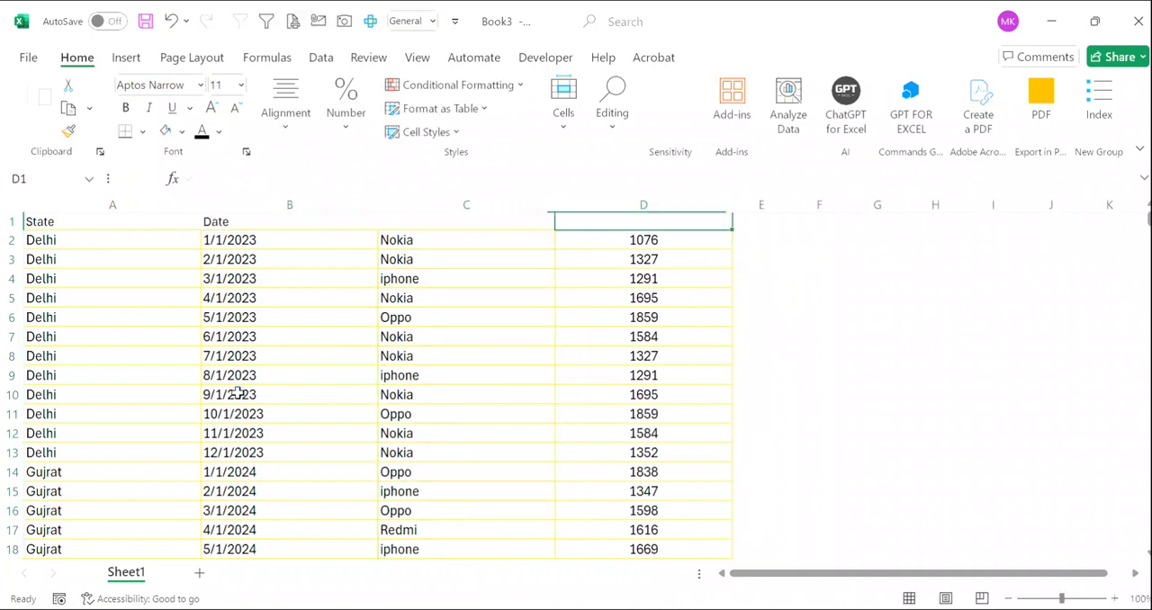
{"action": "type", "text": "PRoduct"}
{"action": "key", "text": "Tab"}
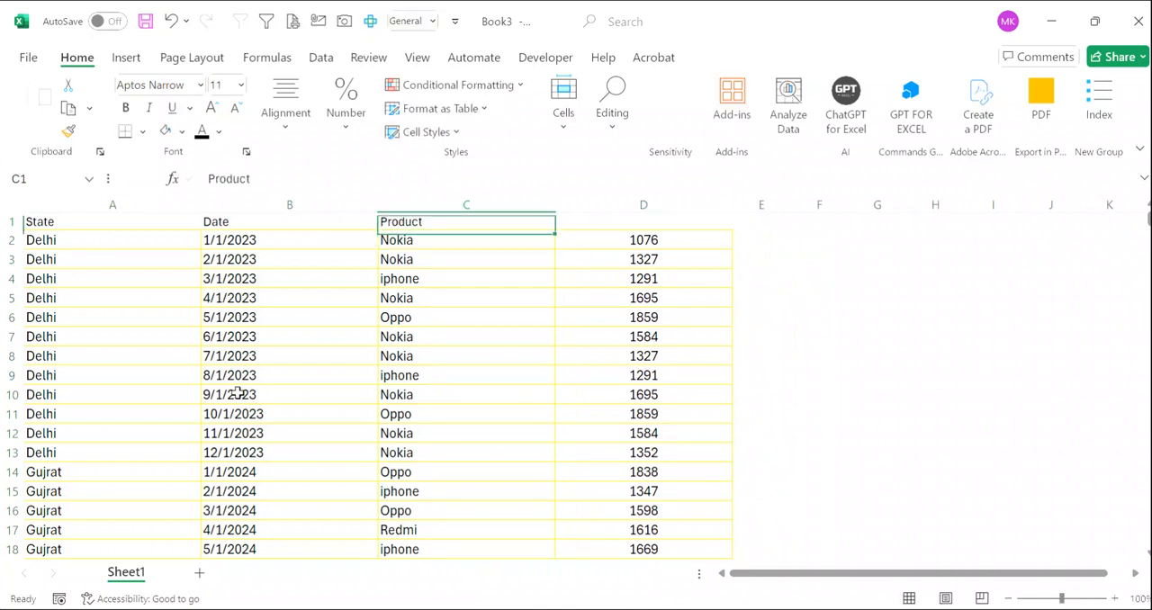
- Enter the header Sales Qty. in D1
{"action": "type", "text": "Q"}
{"action": "key", "text": "BackSpace"}
{"action": "type", "text": "Sales"}
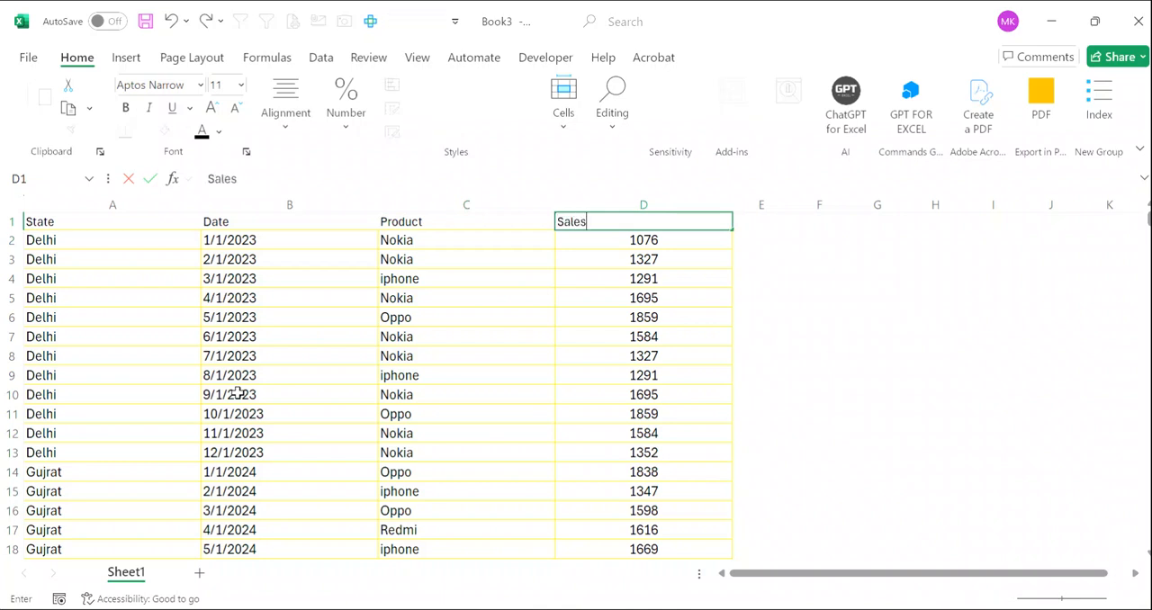
{"action": "type", "text": " Qty."}
{"action": "key", "text": "Return"}
- Add filters to the header row from State to Sales Qty
{"action": "key", "text": "Up"}
{"action": "key", "text": "Home"}
{"action": "key", "text": "ctrl+shift+Right"}
{"action": "key", "text": "ctrl+shift+l"}
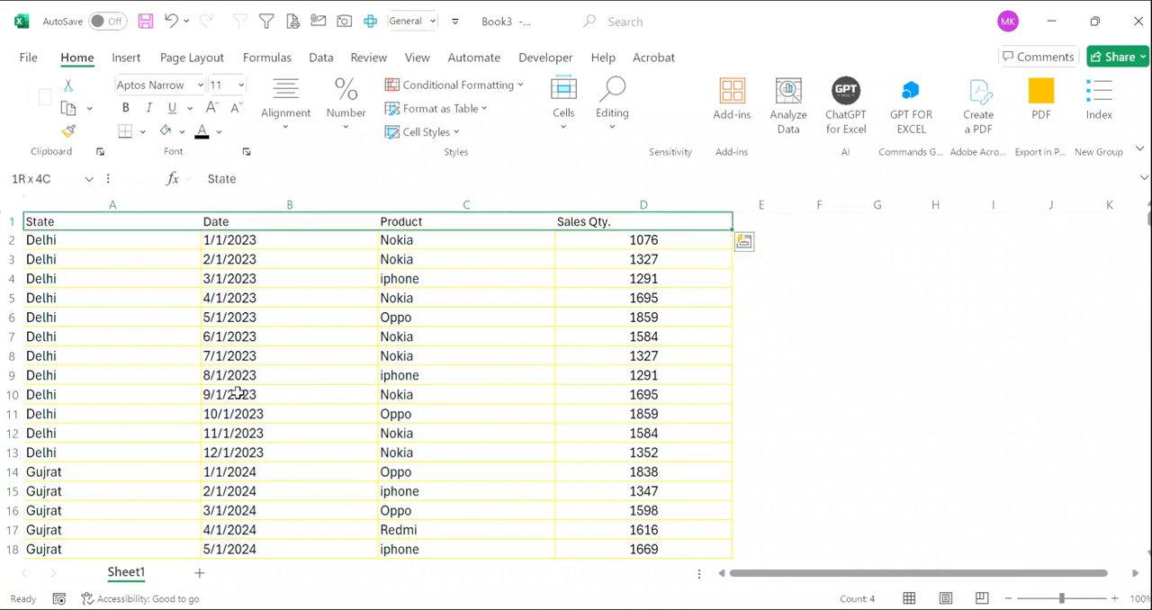
- Create a PivotTable on a new worksheet from the whole data range Sheet1!$A$1:$D$362
{"action": "key", "text": "Down"}
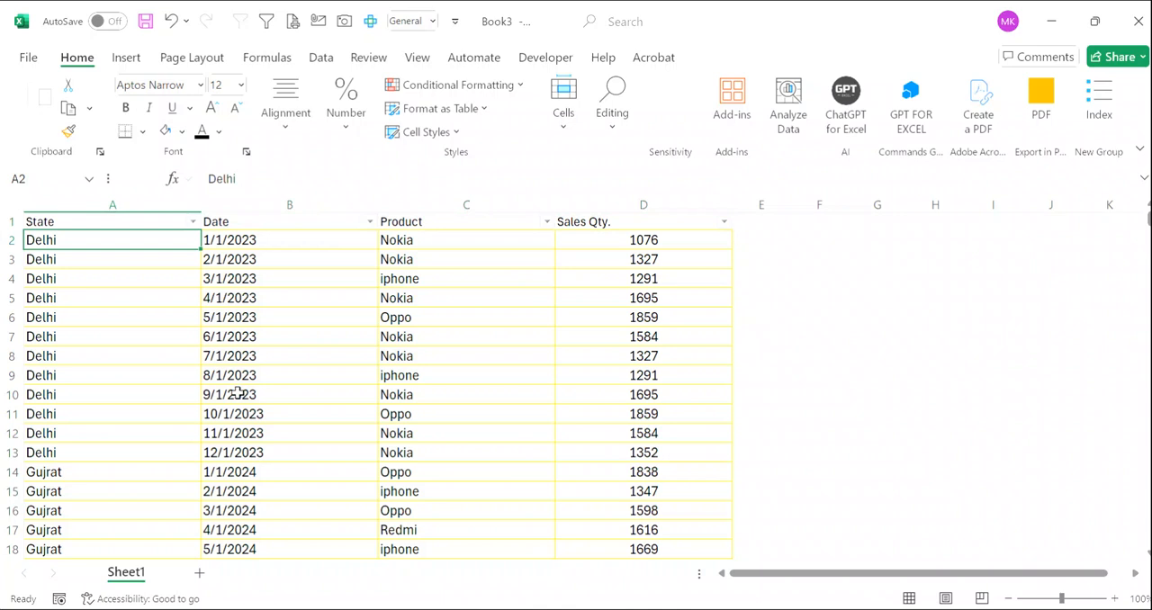
{"action": "key", "text": "ctrl+a"}
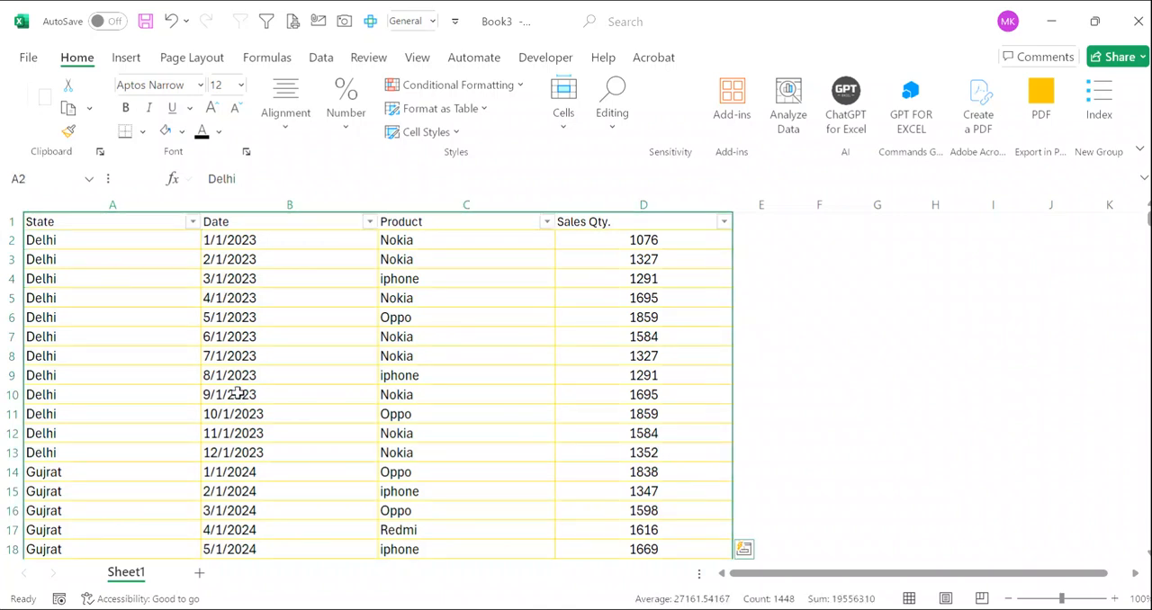
{"action": "key", "text": "alt"}
{"action": "key", "text": "n"}
{"action": "key", "text": "v"}
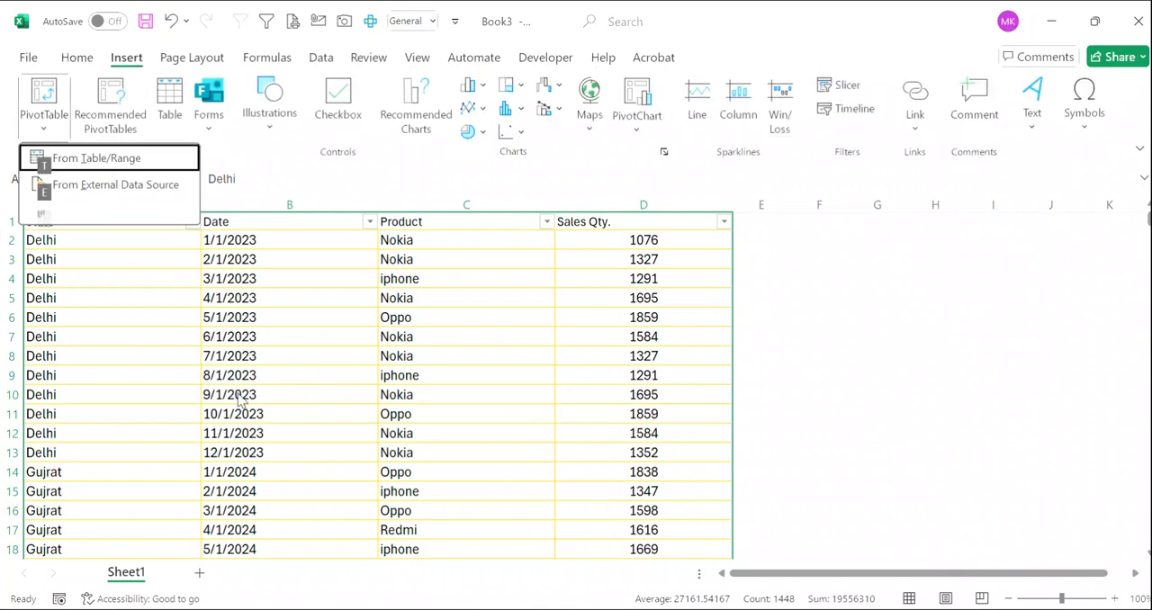
{"action": "key", "text": "t"}
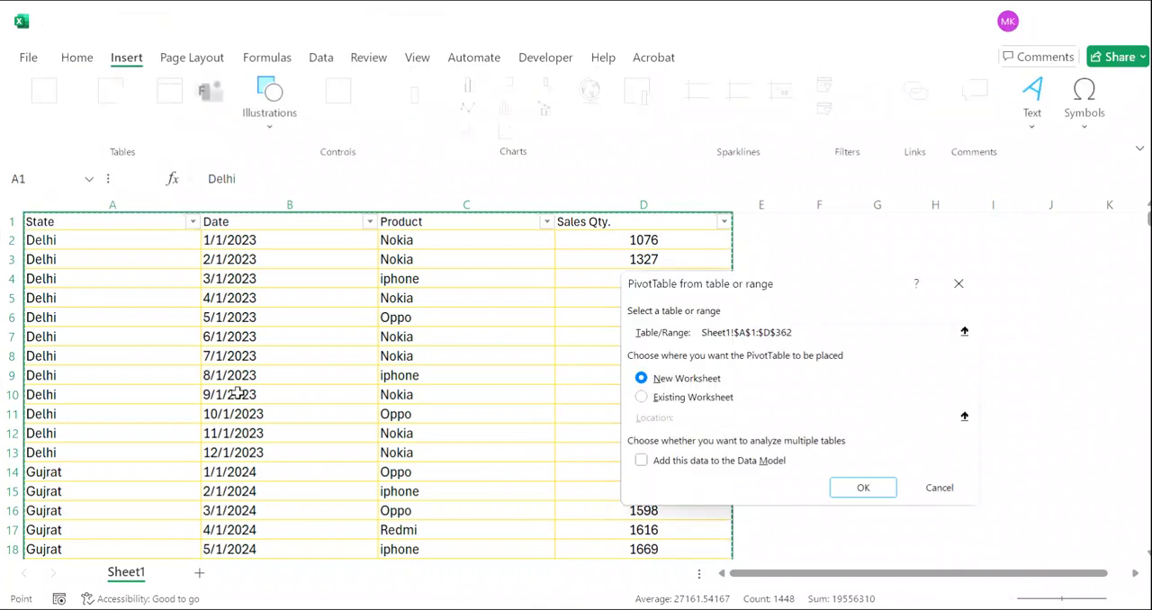
{"action": "key", "text": "Return"}
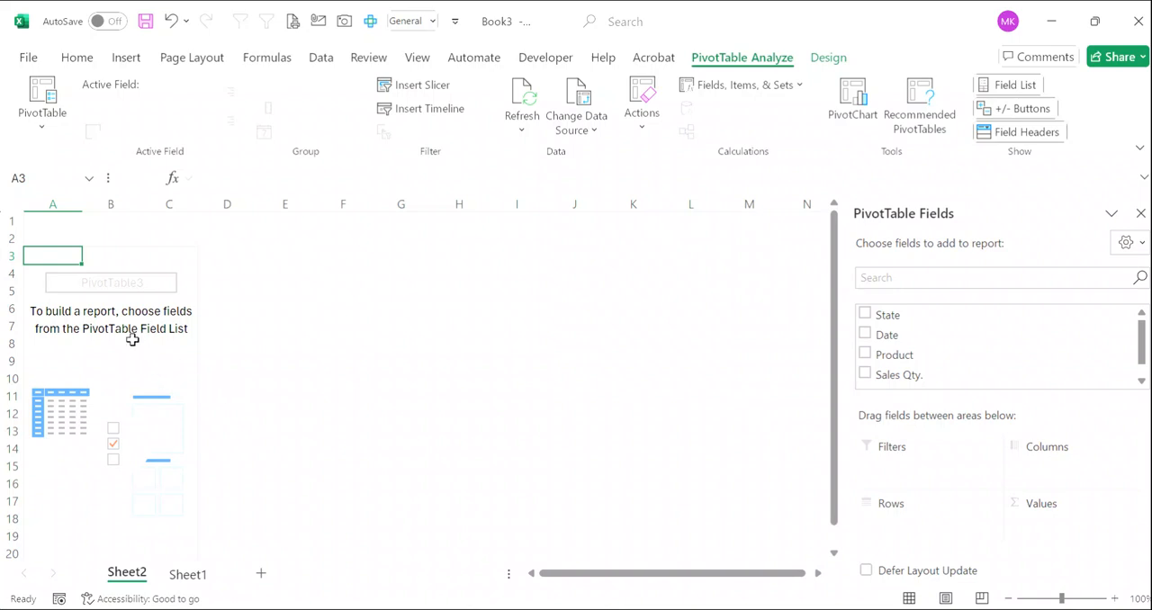
- Set the PivotTable options to stop autofitting column widths on update and to use the classic PivotTable layout
{"action": "right_click", "coordinate": [133, 339]}
{"action": "left_click", "coordinate": [232, 497]}
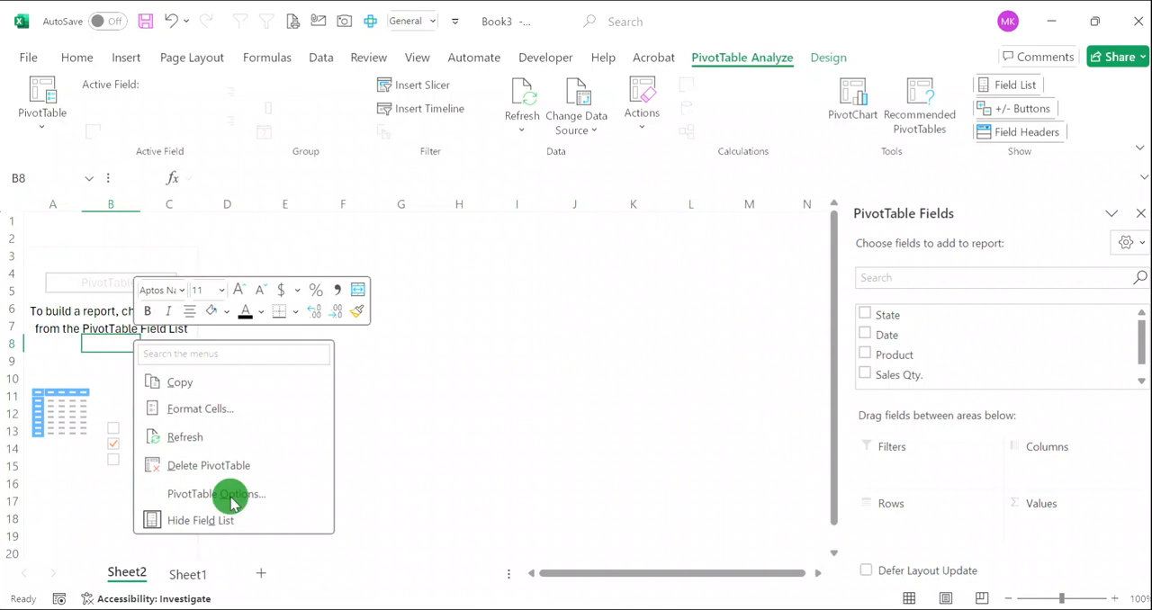
{"action": "left_click", "coordinate": [95, 447]}
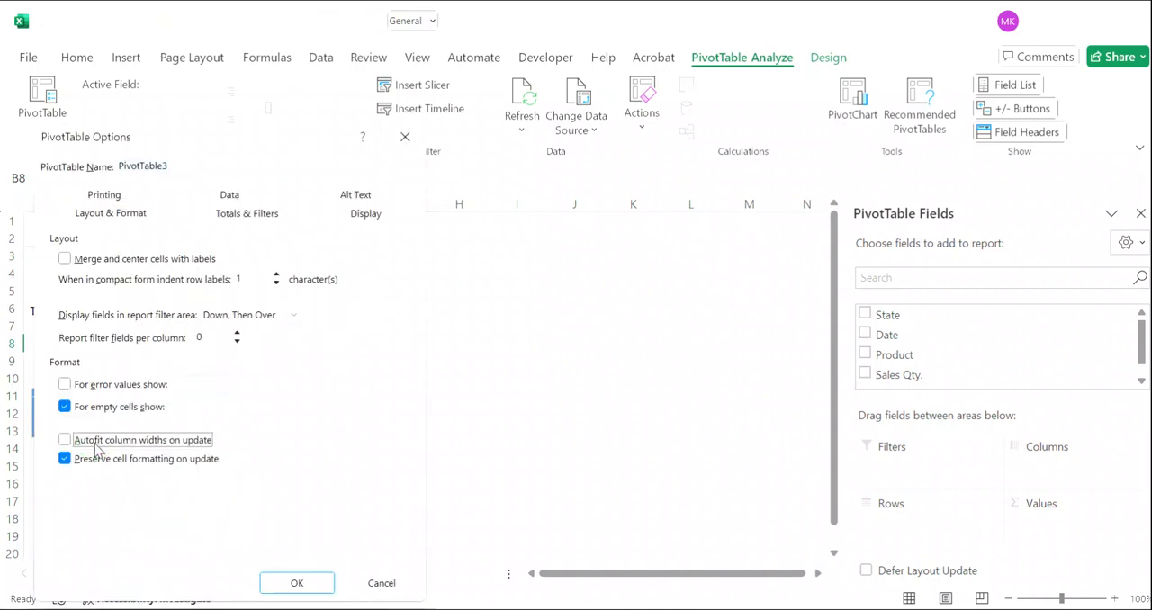
{"action": "left_click", "coordinate": [371, 216]}
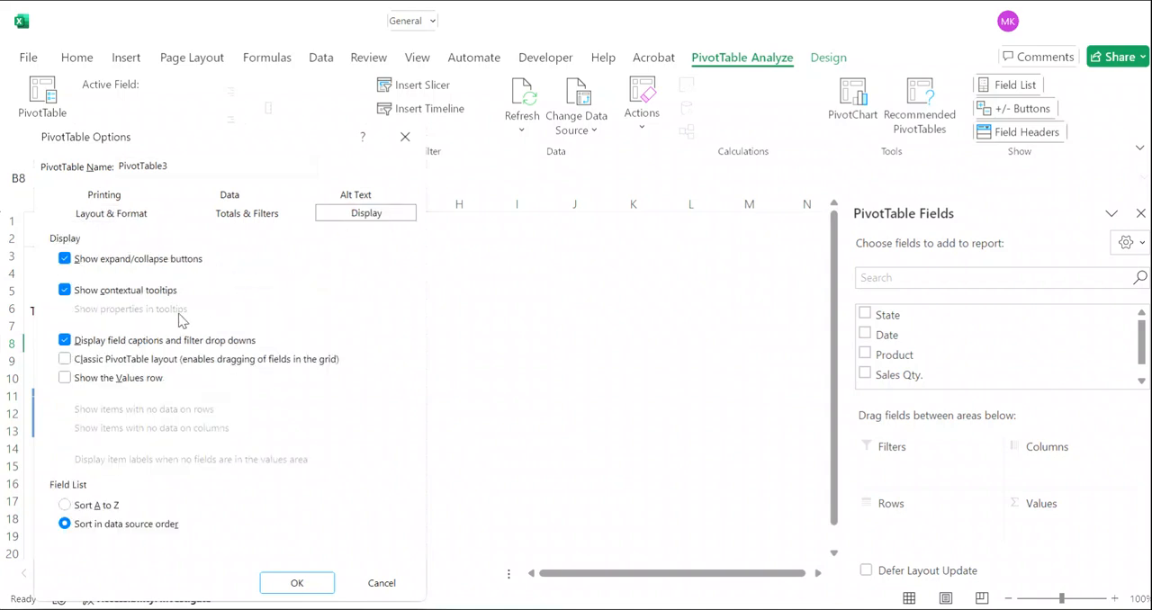
{"action": "left_click", "coordinate": [65, 359]}
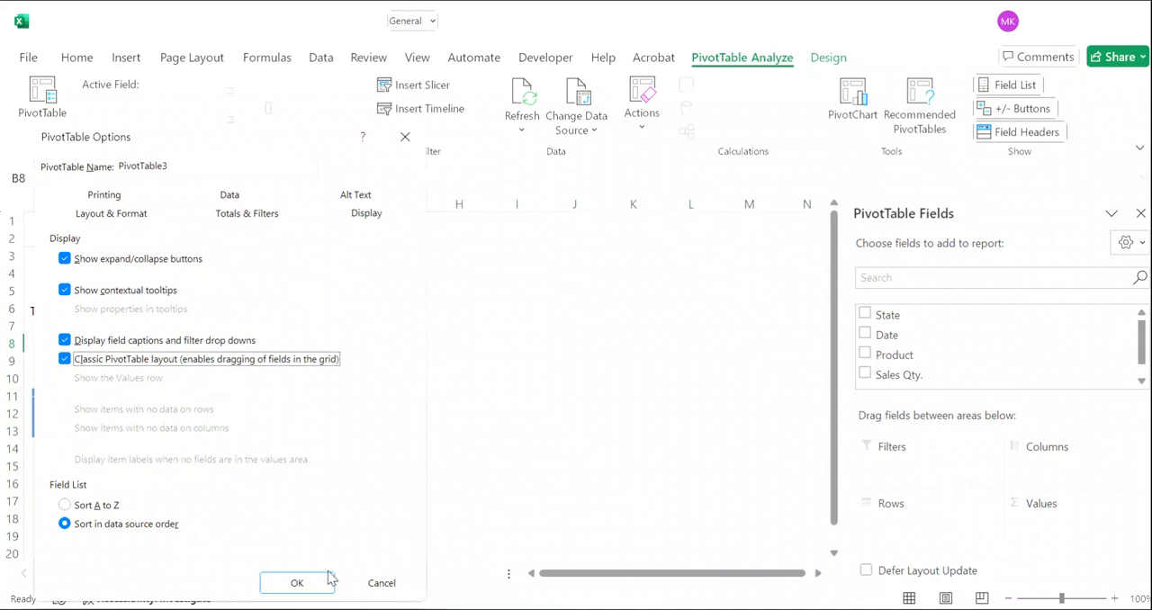
{"action": "left_click", "coordinate": [302, 585]}
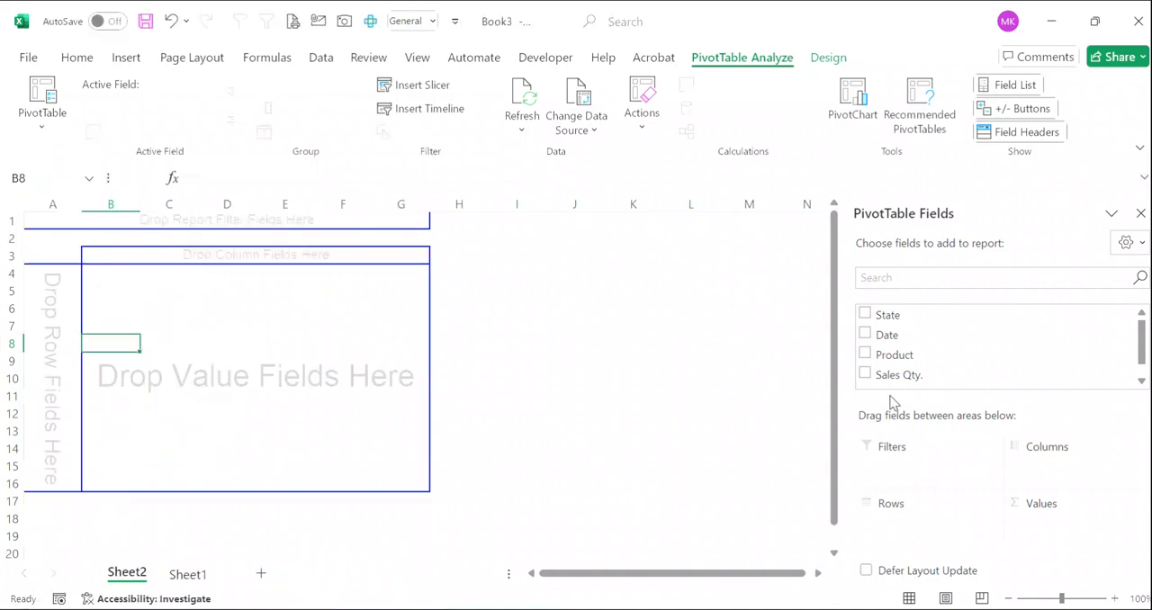
- Add State and Date as row fields, State outermost, and remove the State subtotals
{"action": "left_click_drag", "start_coordinate": [888, 315], "coordinate": [58, 306]}
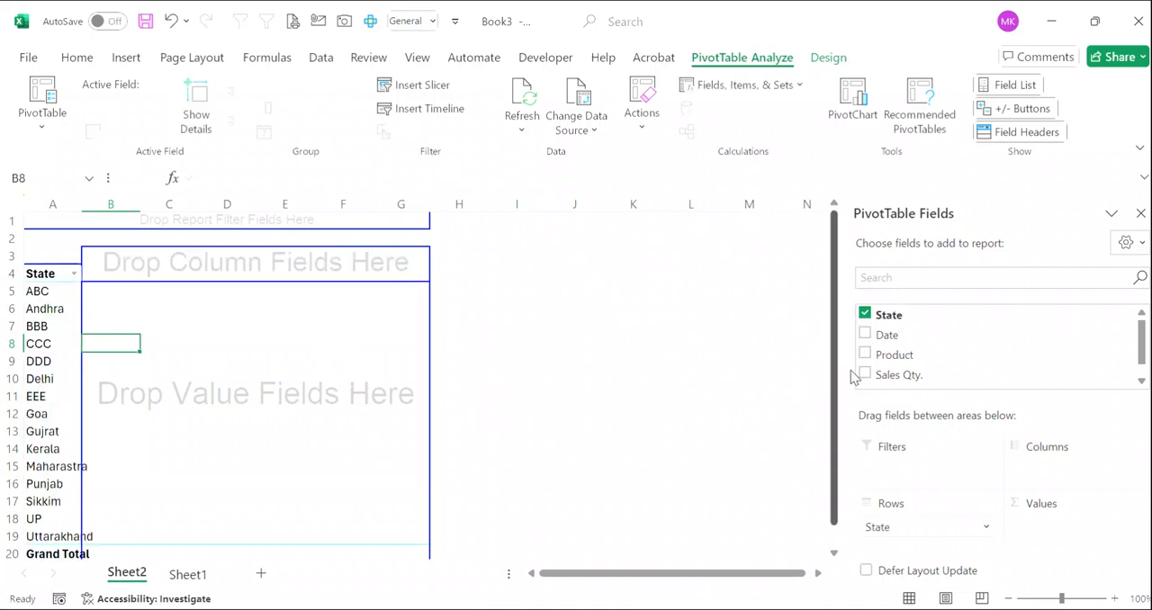
{"action": "left_click_drag", "start_coordinate": [891, 340], "coordinate": [70, 347]}
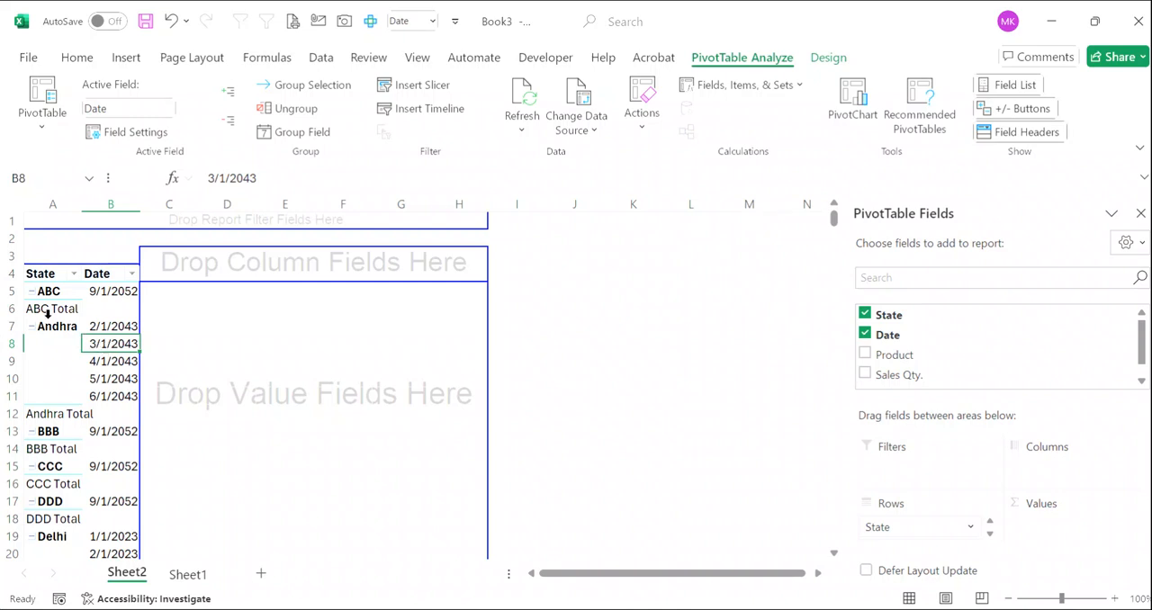
{"action": "left_click", "coordinate": [49, 309]}
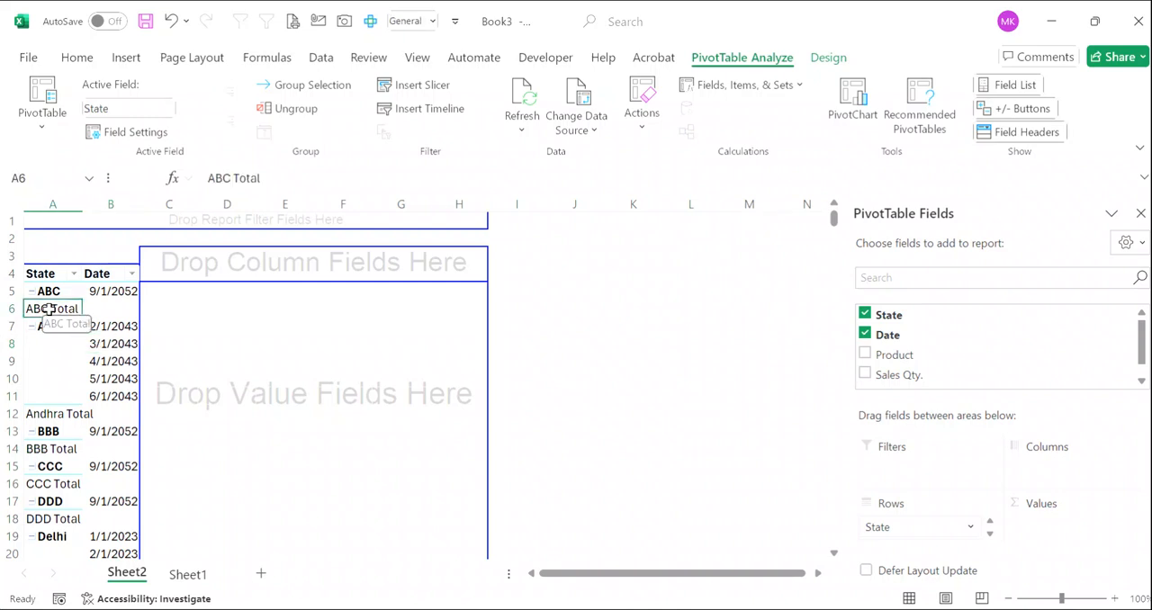
{"action": "right_click", "coordinate": [51, 313]}
{"action": "left_click", "coordinate": [129, 375]}
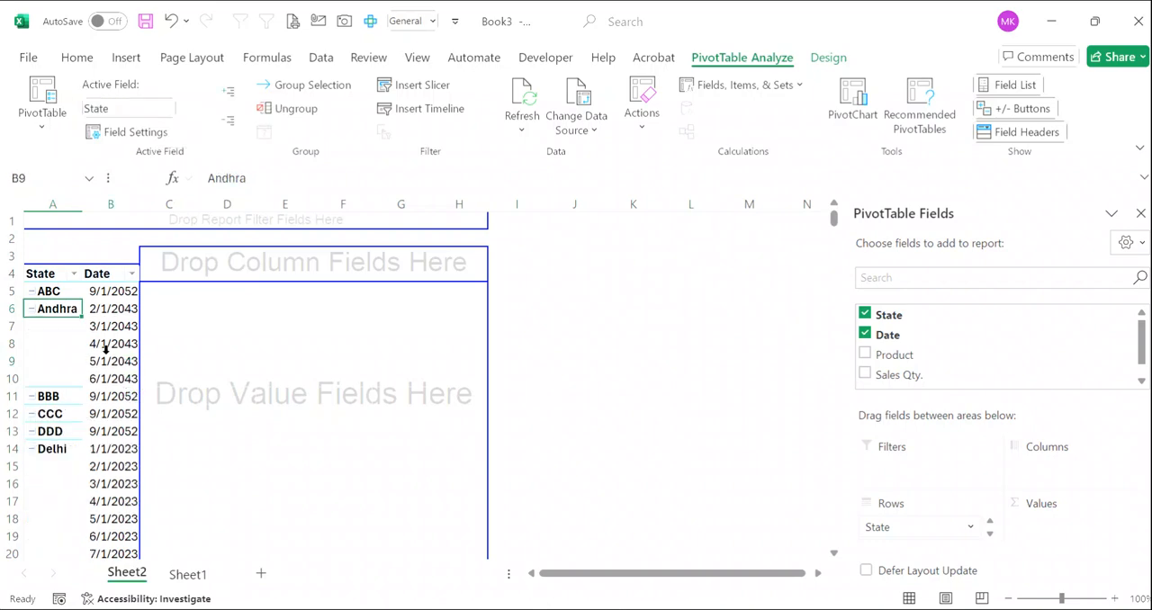
- Group the Date row field by Quarters only, leaving Months out
{"action": "right_click", "coordinate": [106, 356]}
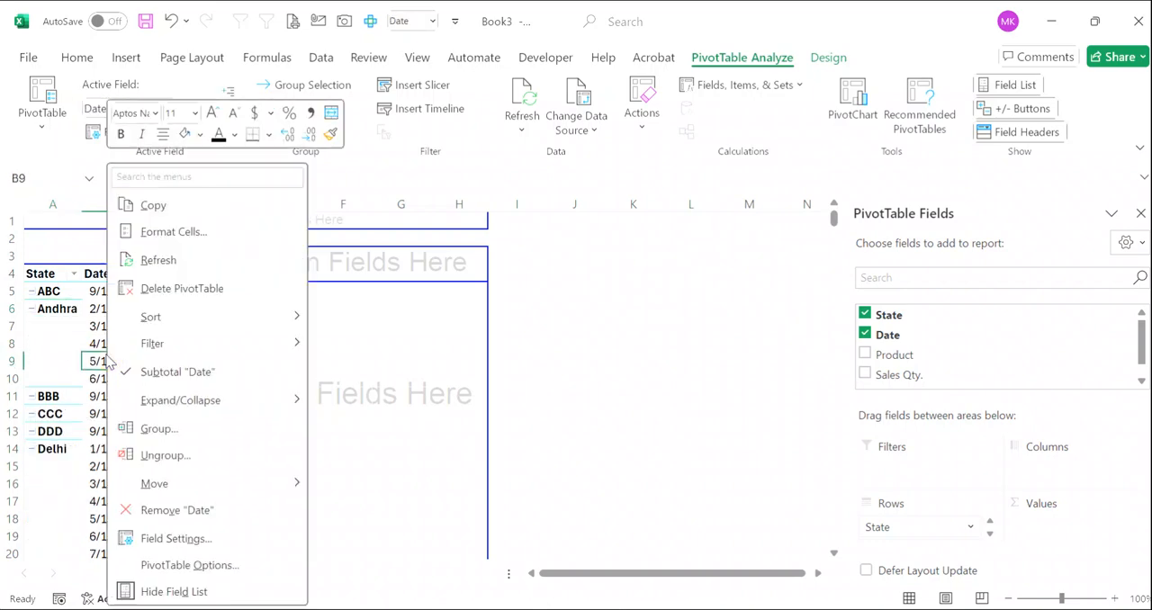
{"action": "left_click", "coordinate": [181, 431]}
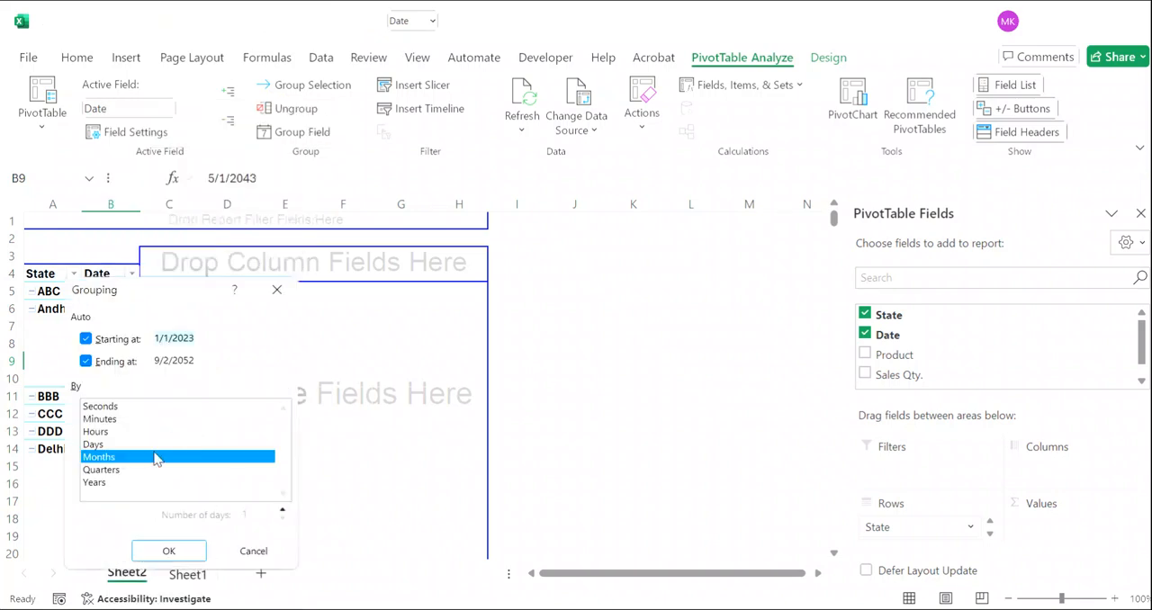
{"action": "left_click", "coordinate": [110, 470]}
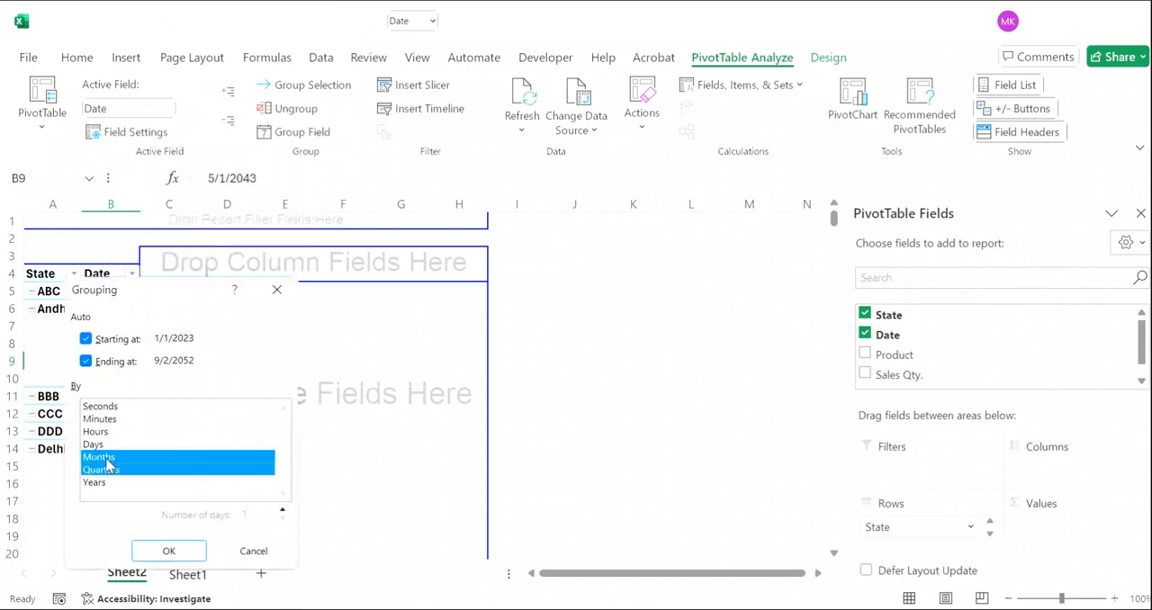
{"action": "left_click", "coordinate": [108, 459]}
{"action": "left_click", "coordinate": [172, 553]}
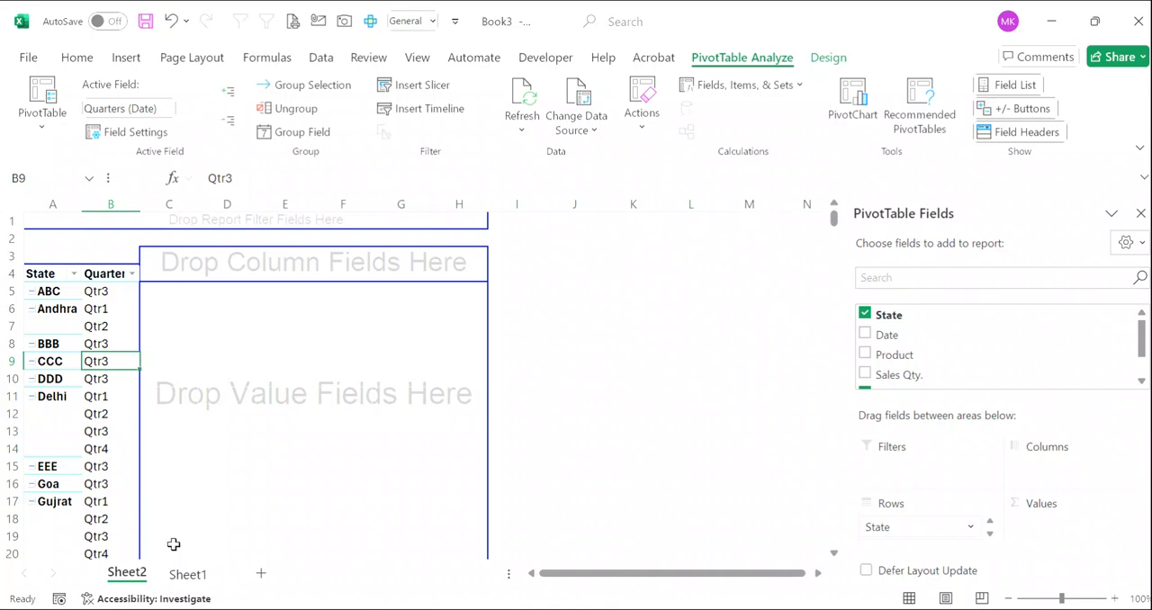
- Add Sales Qty. as the value field summarized by Sum, and widen column C
{"action": "left_click_drag", "start_coordinate": [897, 372], "coordinate": [275, 375]}
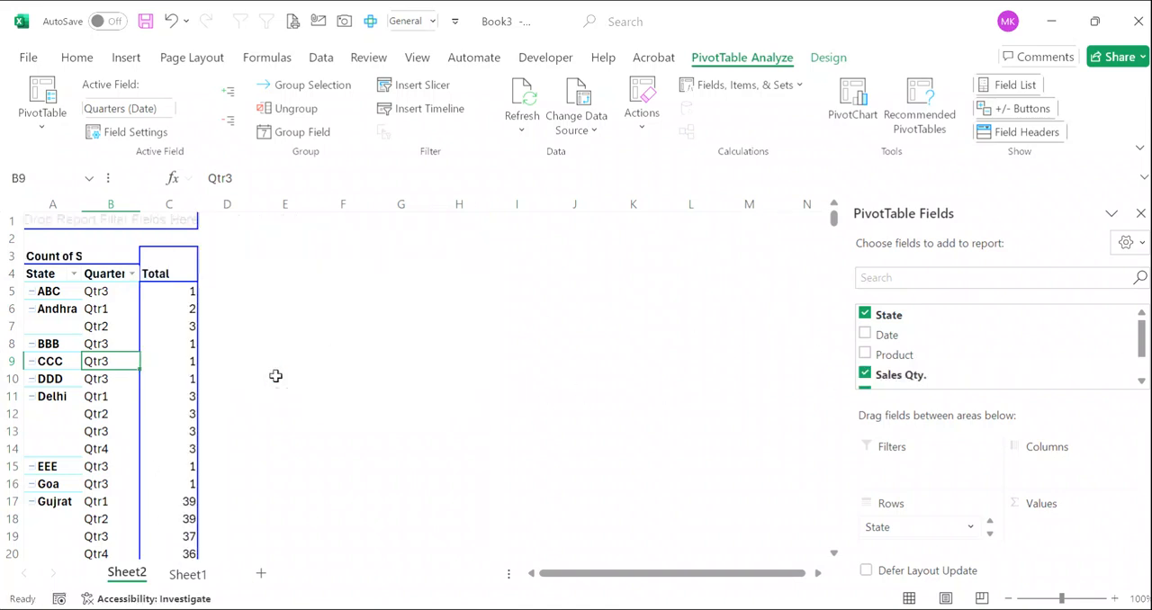
{"action": "right_click", "coordinate": [164, 314]}
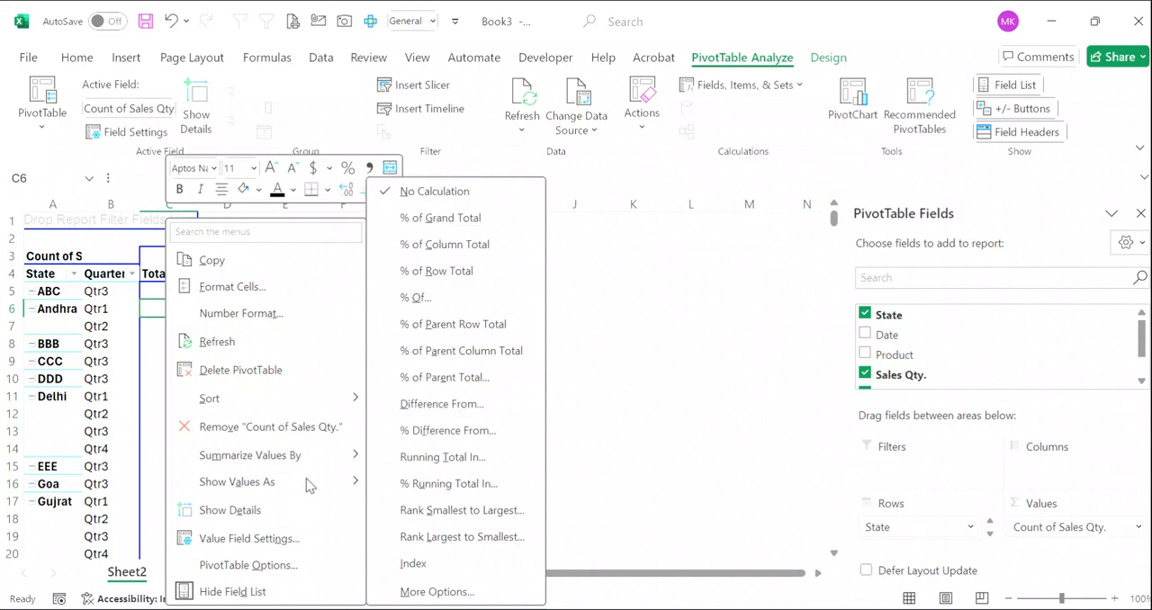
{"action": "mouse_move", "coordinate": [333, 462]}
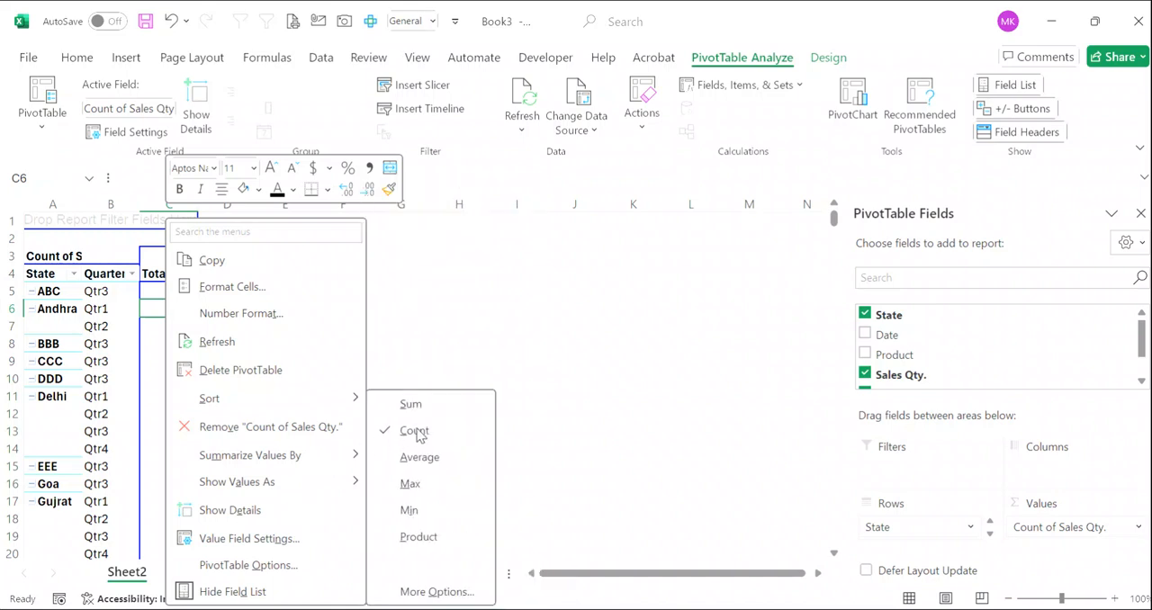
{"action": "left_click", "coordinate": [433, 404]}
{"action": "left_click_drag", "start_coordinate": [198, 206], "coordinate": [251, 206]}
{"action": "left_click", "coordinate": [190, 345]}
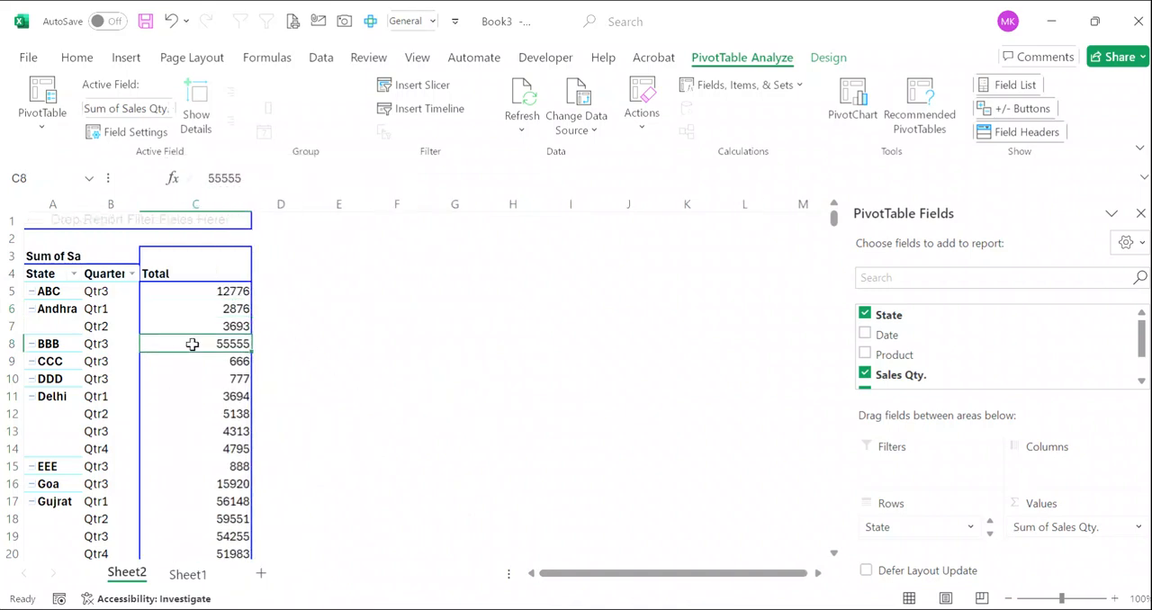
- Apply a blue PivotTable style from the Dark group with a light blue body, and widen columns A, B and C
{"action": "left_click", "coordinate": [826, 57]}
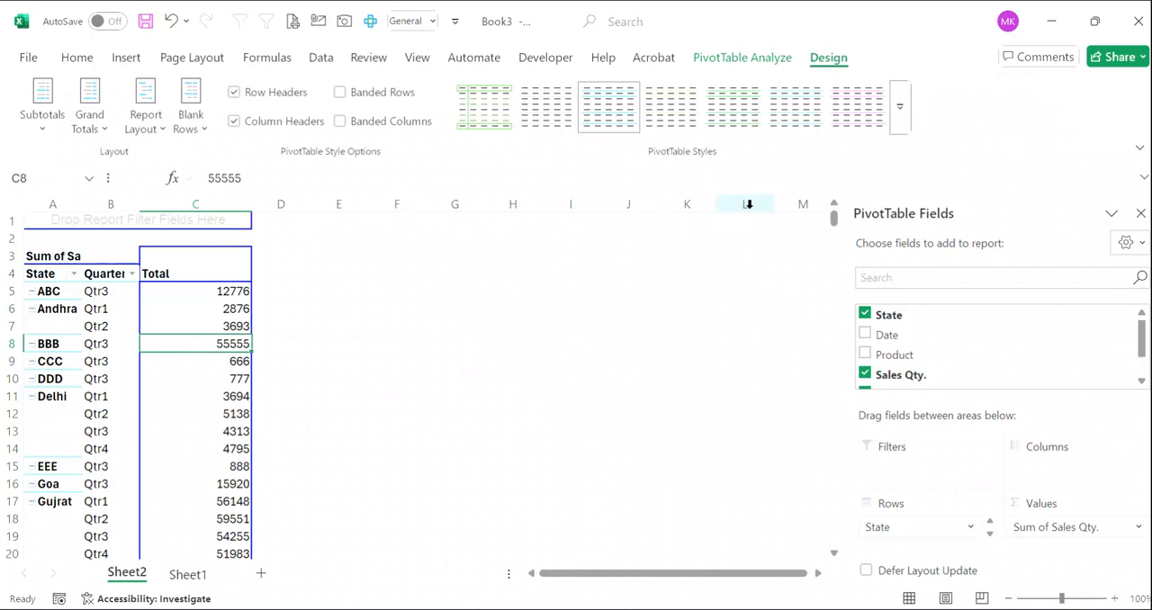
{"action": "left_click", "coordinate": [795, 106]}
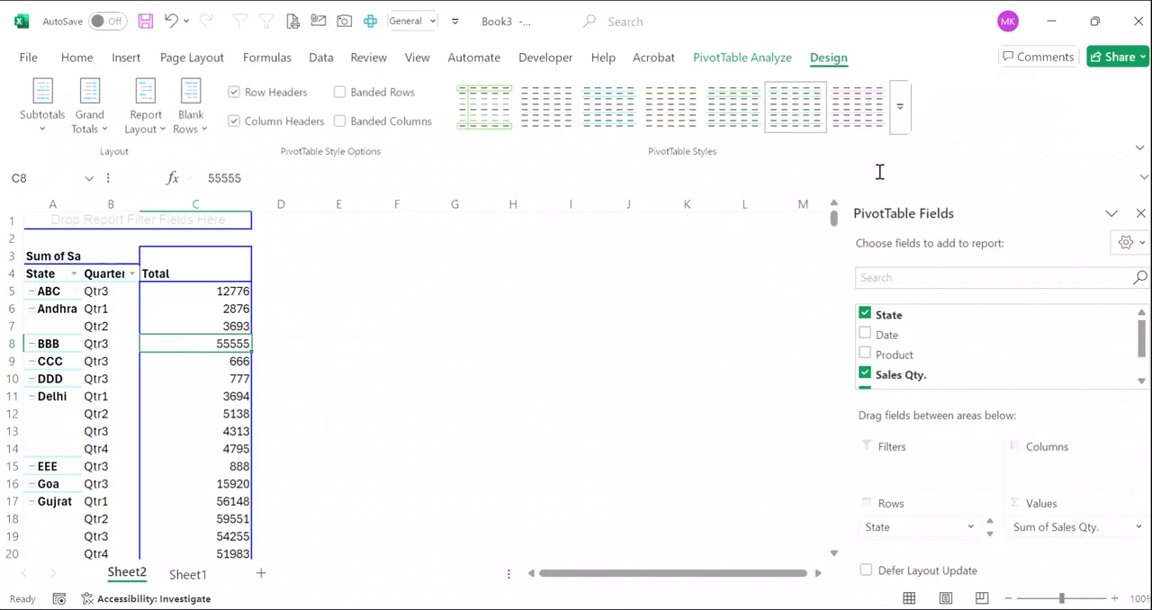
{"action": "left_click", "coordinate": [899, 109]}
{"action": "scroll", "coordinate": [762, 325], "scroll_direction": "down", "scroll_amount": 5}
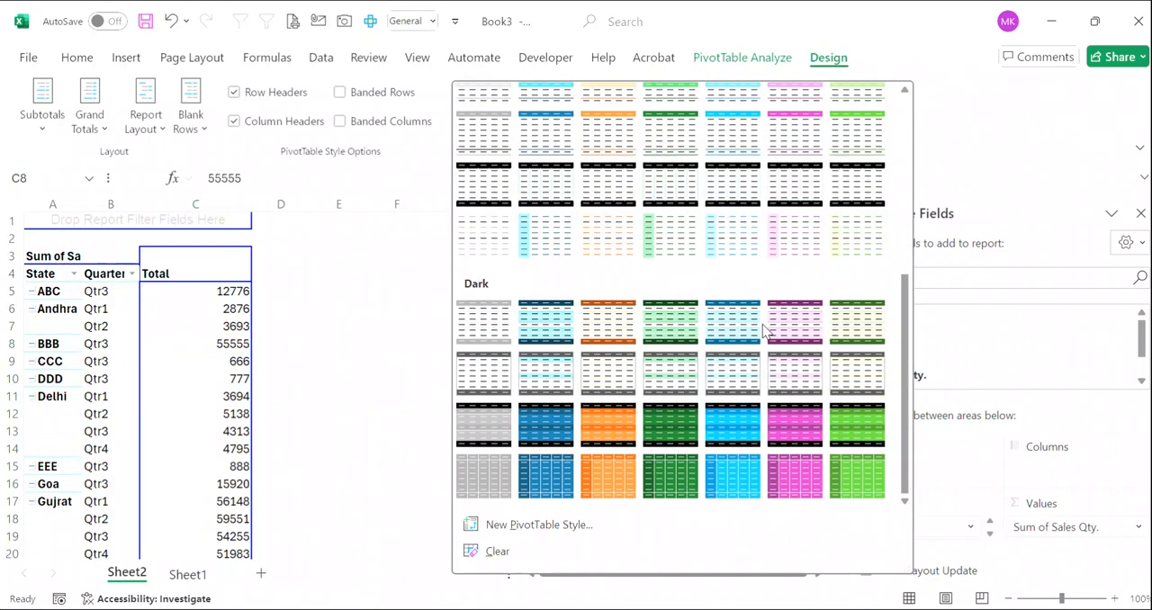
{"action": "left_click", "coordinate": [736, 326]}
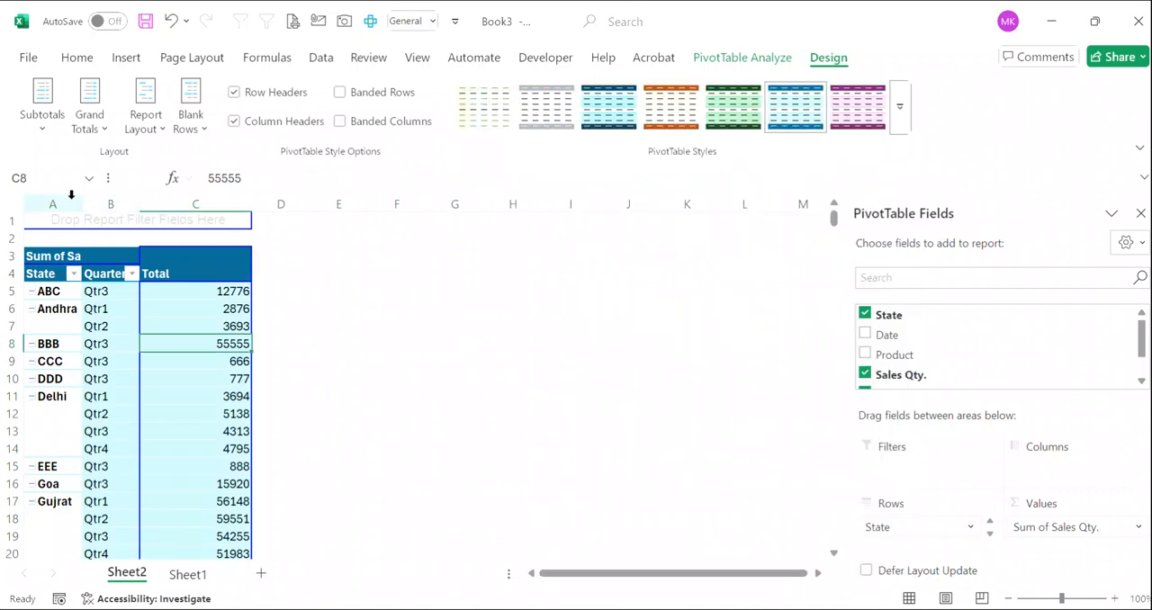
{"action": "left_click_drag", "start_coordinate": [85, 208], "coordinate": [380, 207]}
{"action": "left_click_drag", "start_coordinate": [494, 201], "coordinate": [578, 205]}
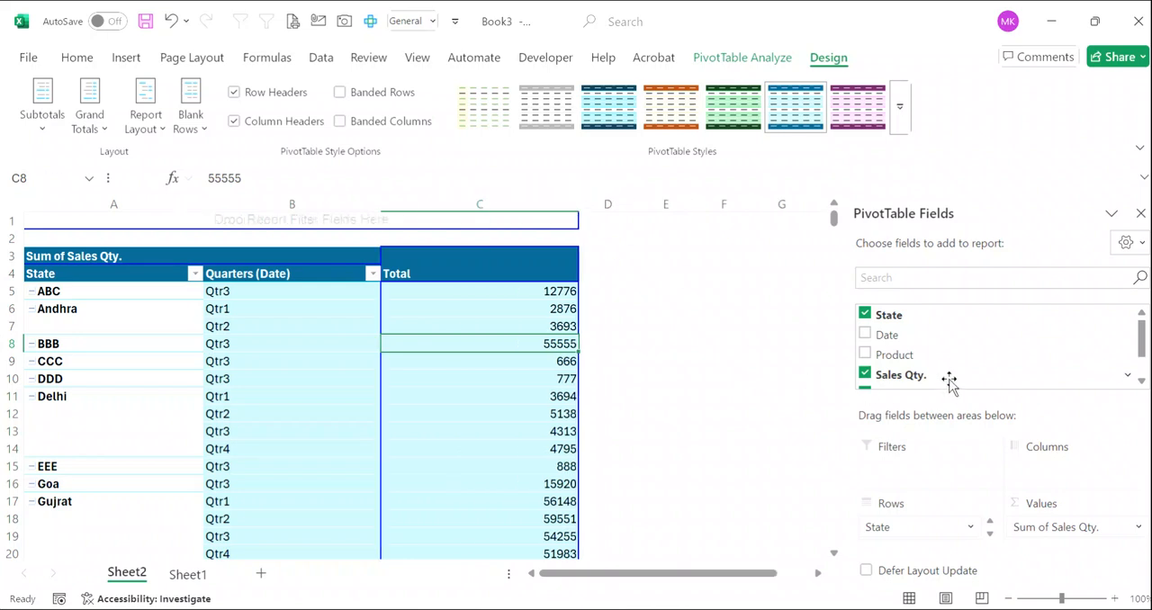
- Add Product as the report filter of the PivotTable
{"action": "scroll", "coordinate": [172, 486], "scroll_direction": "down", "scroll_amount": 6}
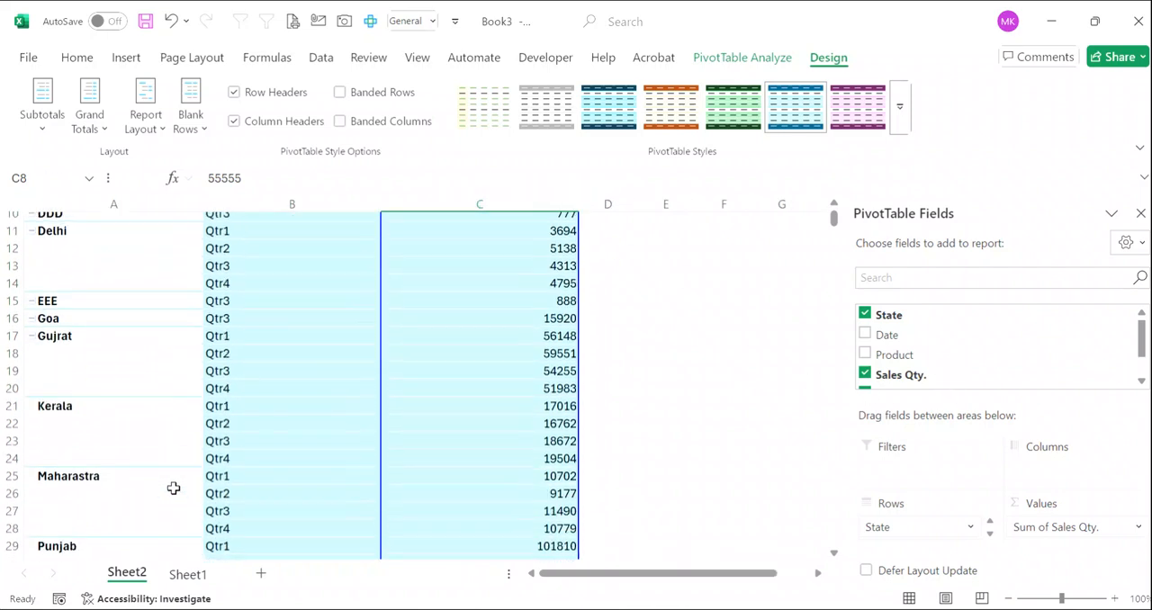
{"action": "scroll", "coordinate": [174, 488], "scroll_direction": "up", "scroll_amount": 6}
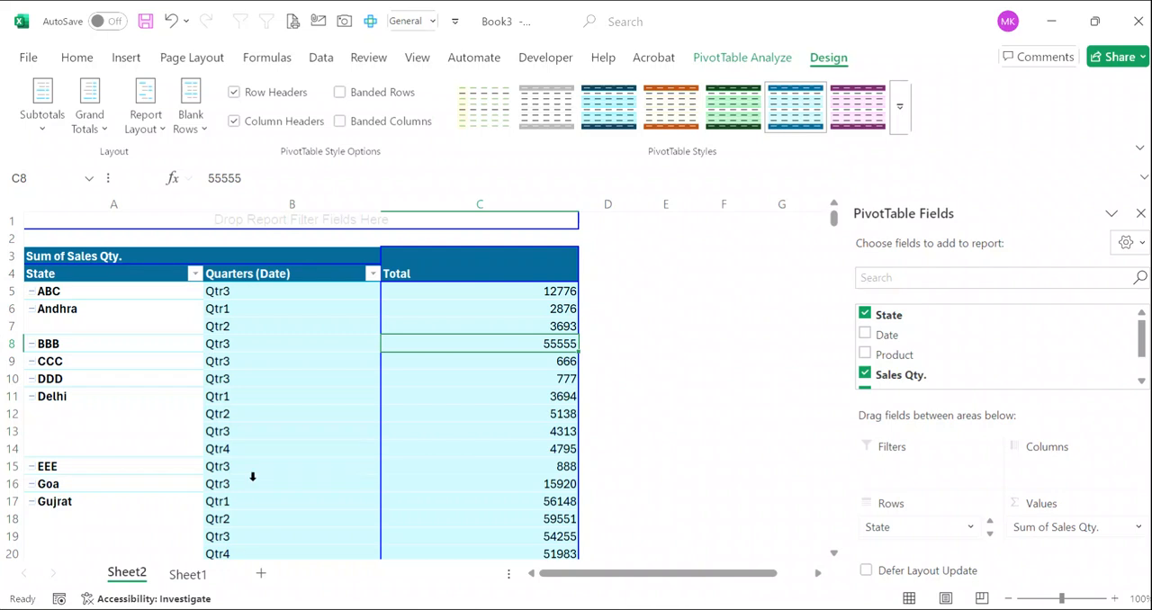
{"action": "mouse_move", "coordinate": [412, 487]}
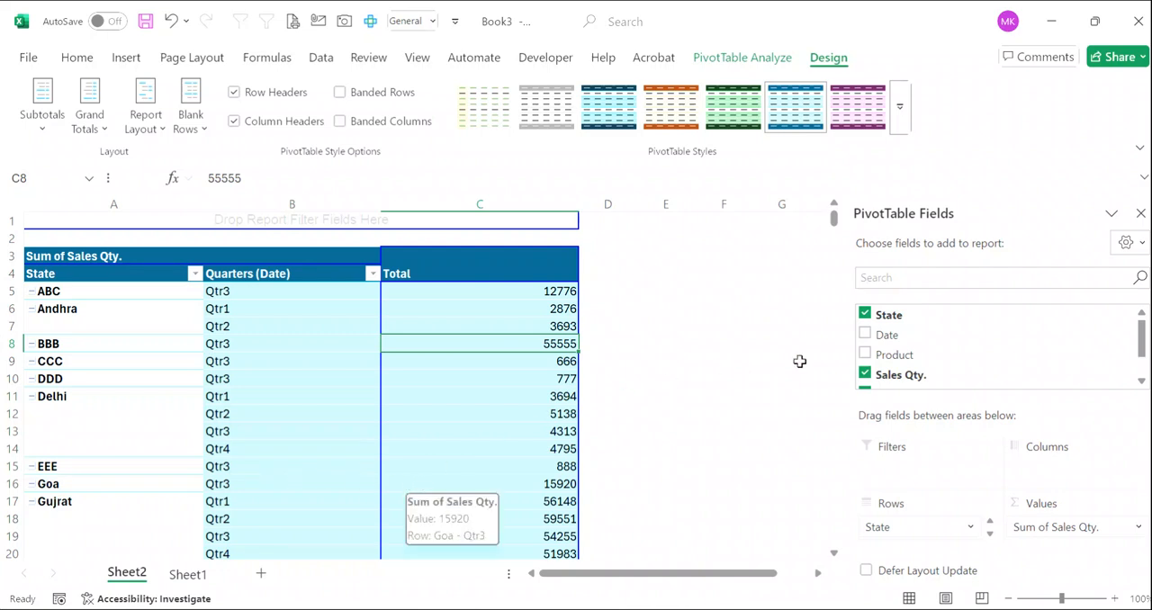
{"action": "left_click_drag", "start_coordinate": [895, 361], "coordinate": [918, 480]}
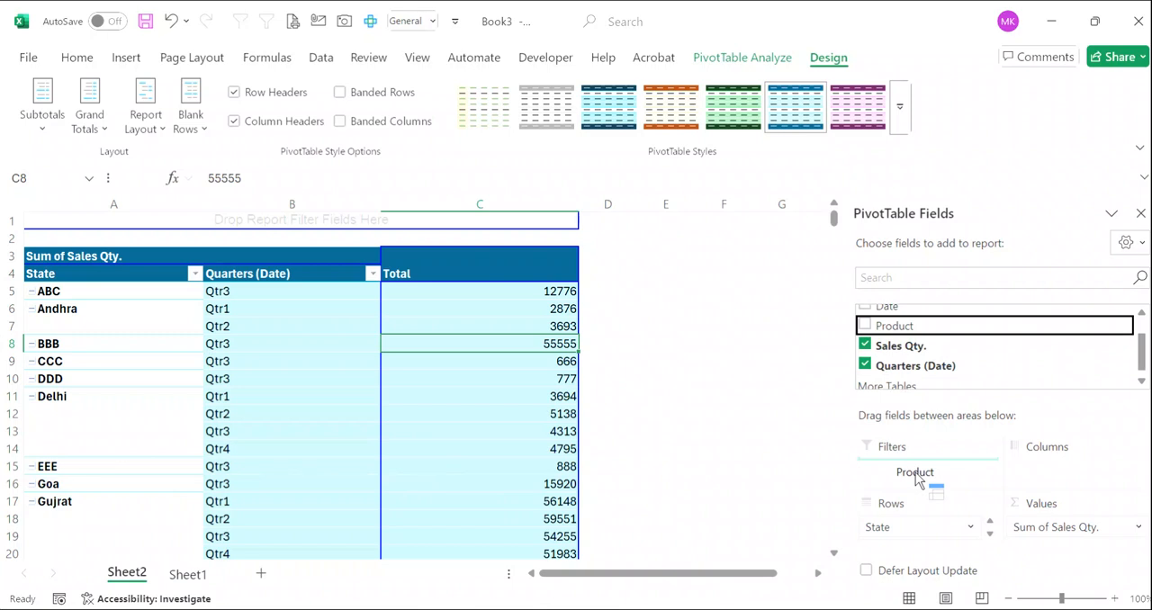
{"action": "left_click_drag", "start_coordinate": [918, 479], "coordinate": [917, 478]}
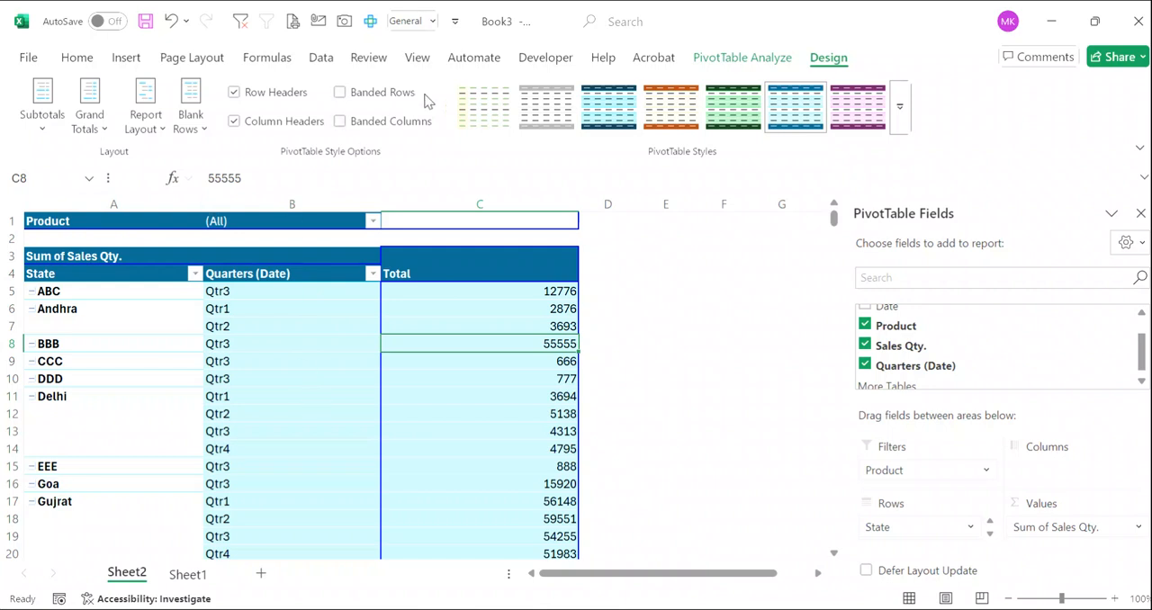
- Generate a separate report filter page for every Product from the PivotTable on Sheet2
{"action": "left_click", "coordinate": [125, 58]}
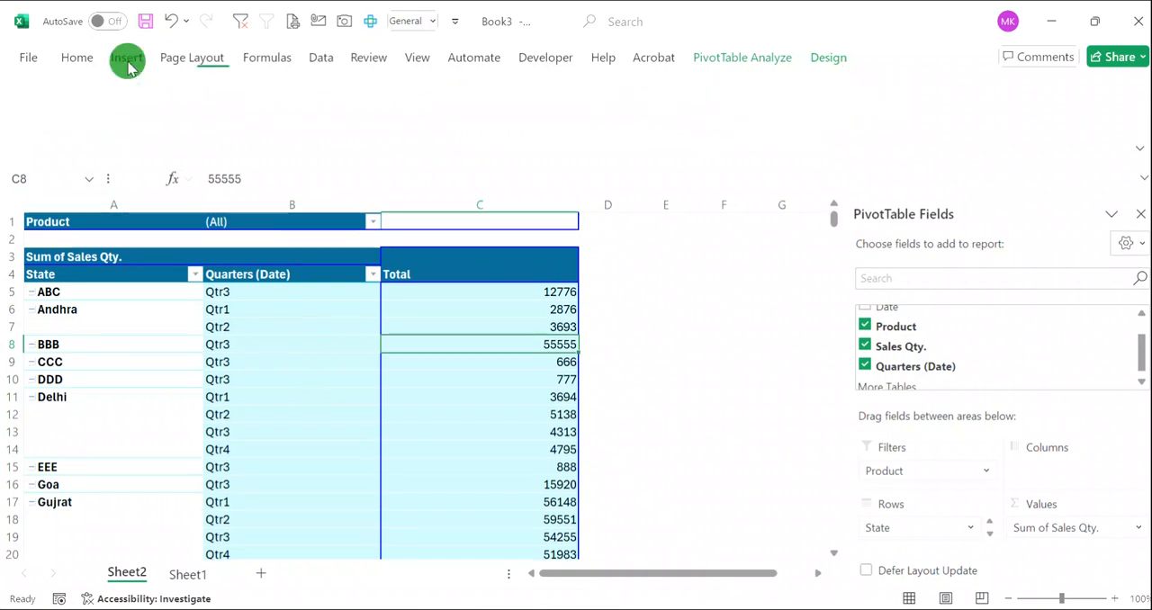
{"action": "left_click", "coordinate": [373, 354]}
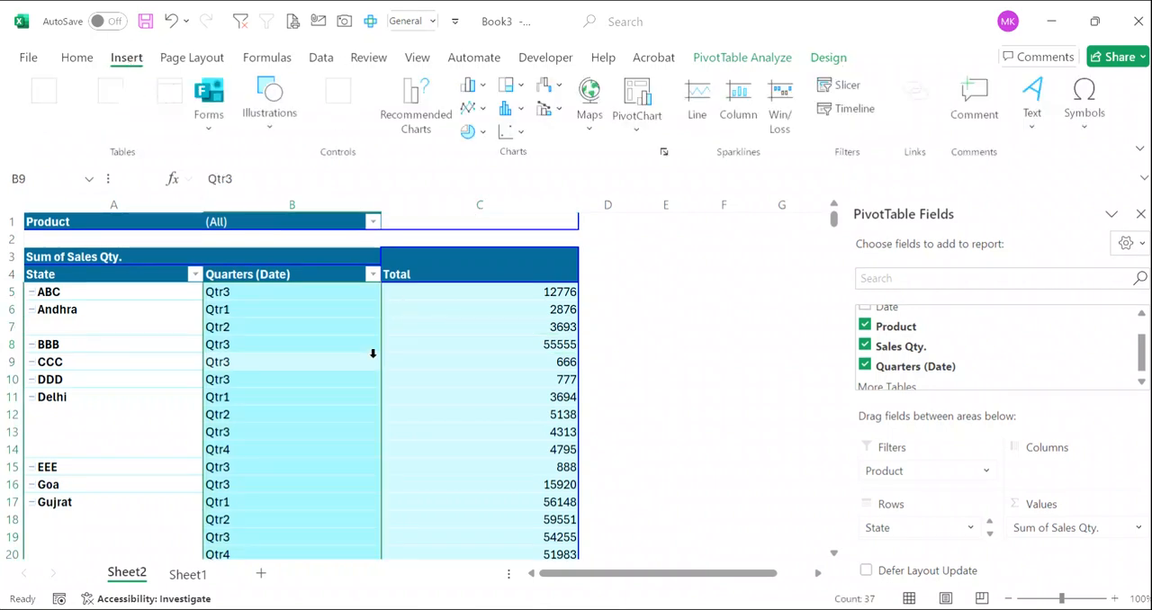
{"action": "left_click", "coordinate": [736, 59]}
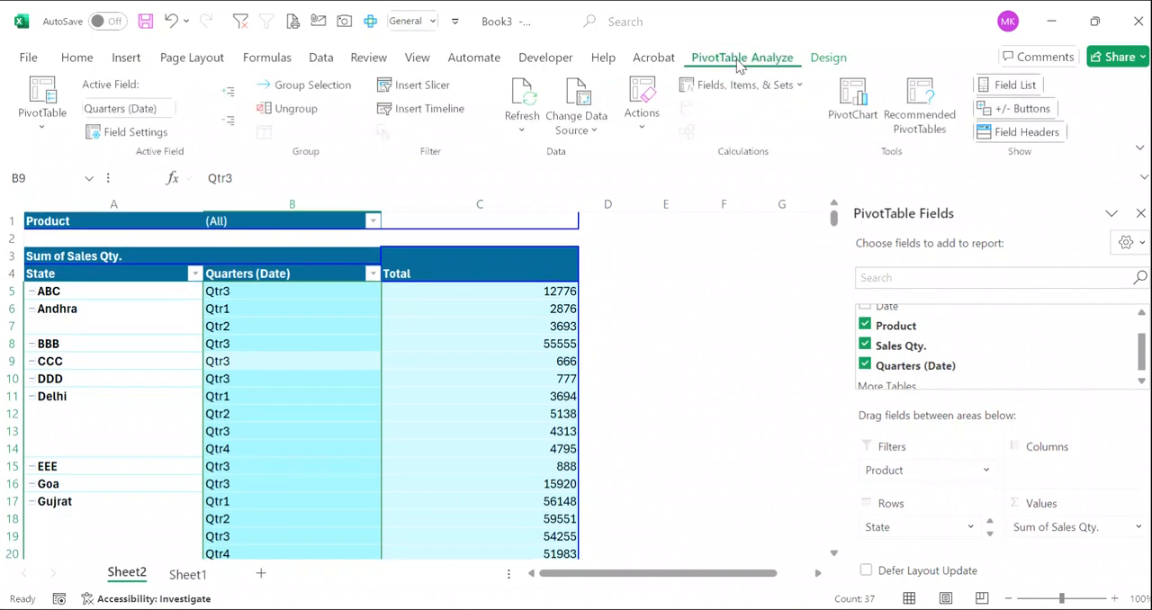
{"action": "left_click", "coordinate": [45, 131]}
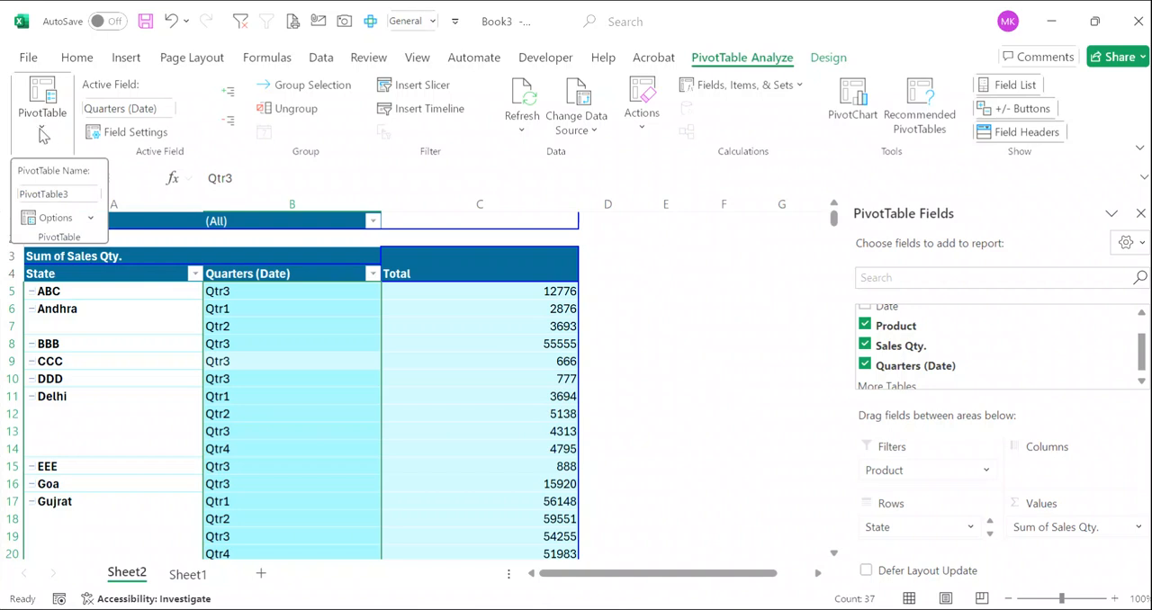
{"action": "left_click", "coordinate": [90, 223]}
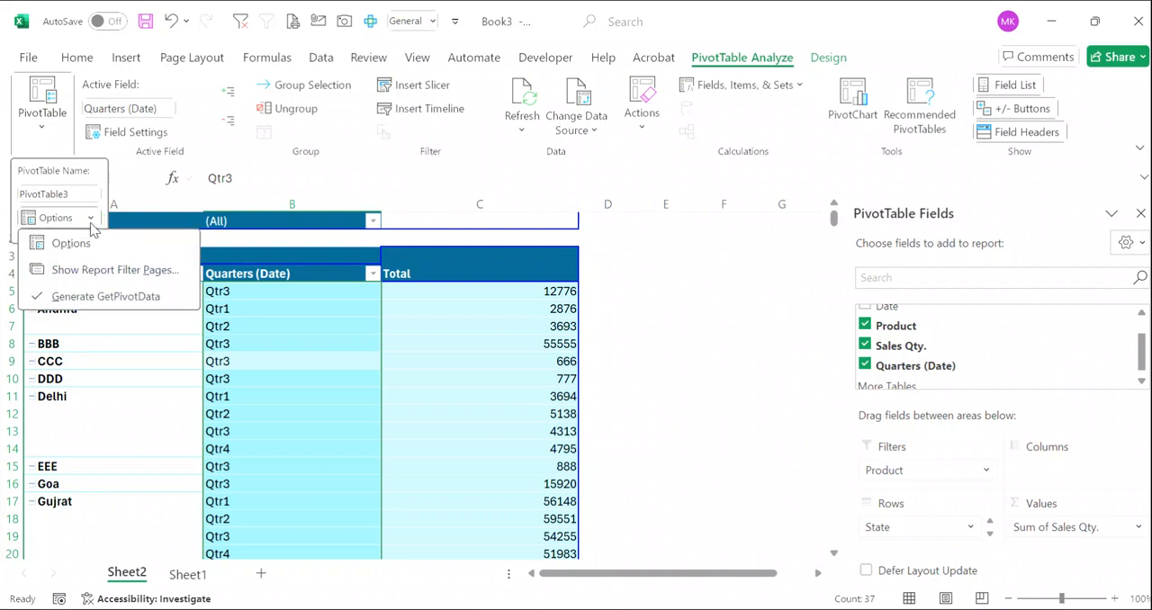
{"action": "left_click", "coordinate": [107, 273]}
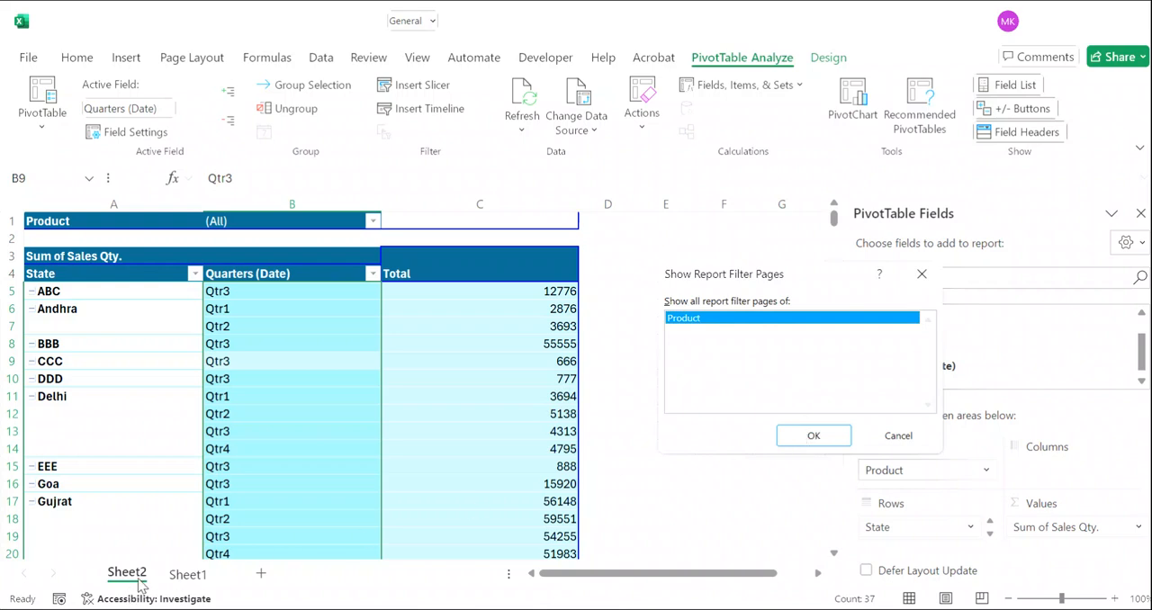
{"action": "left_click", "coordinate": [814, 438]}
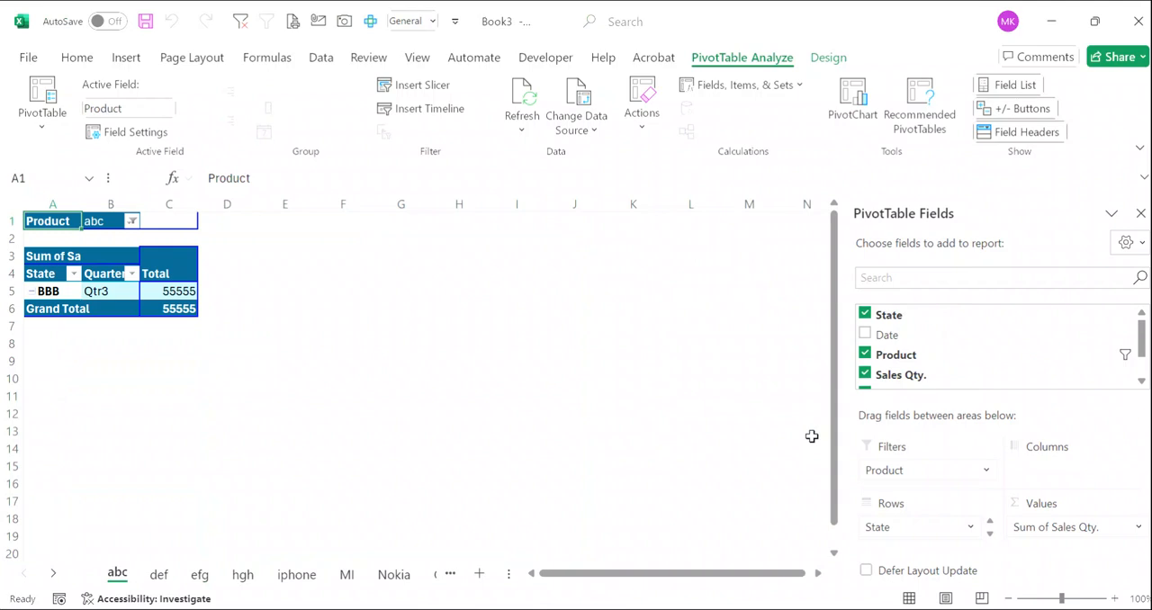
- Review the generated product sheets hgh, iphone, MI, Nokia and Oppo
{"action": "left_click", "coordinate": [243, 573]}
{"action": "left_click", "coordinate": [297, 576]}
{"action": "left_click", "coordinate": [345, 576]}
{"action": "left_click", "coordinate": [393, 576]}
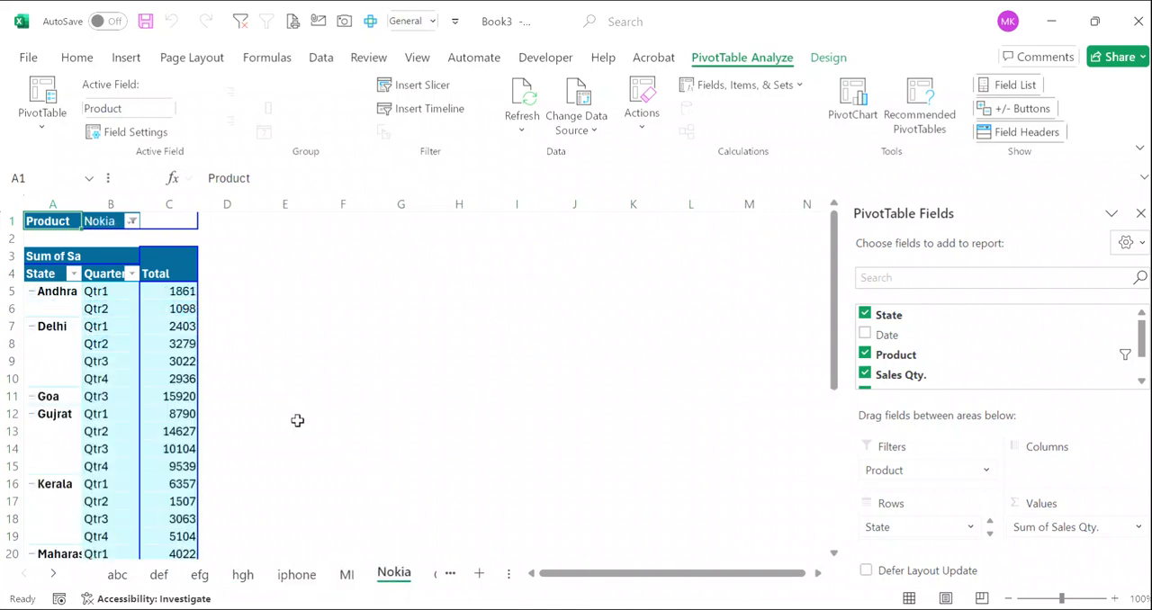
{"action": "left_click", "coordinate": [24, 575]}
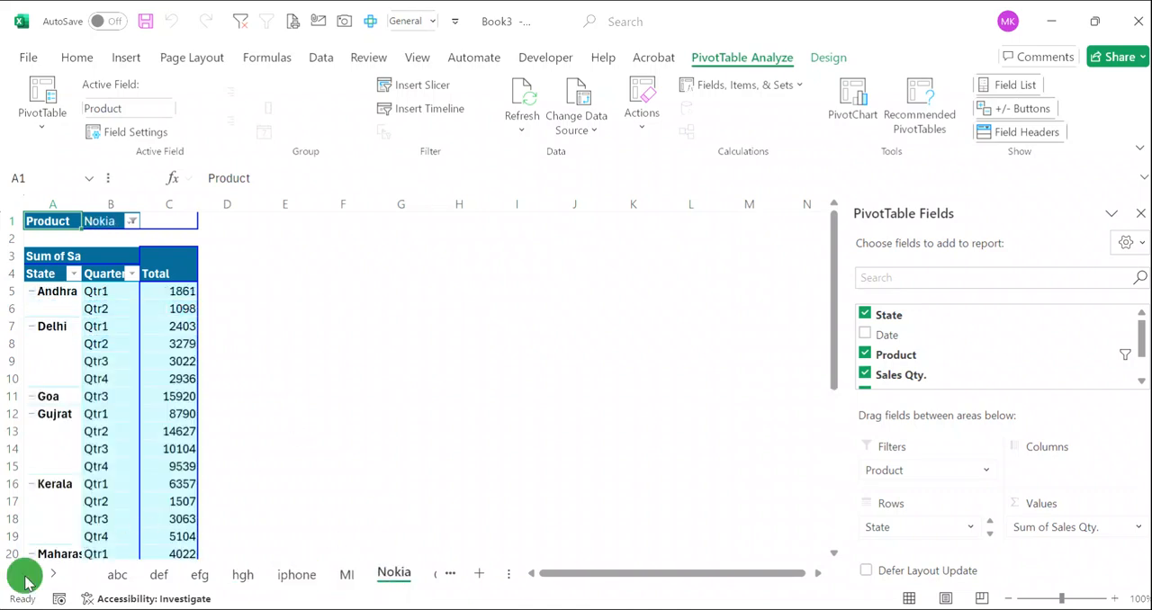
{"action": "scroll", "coordinate": [342, 581], "scroll_direction": "down", "scroll_amount": 5}
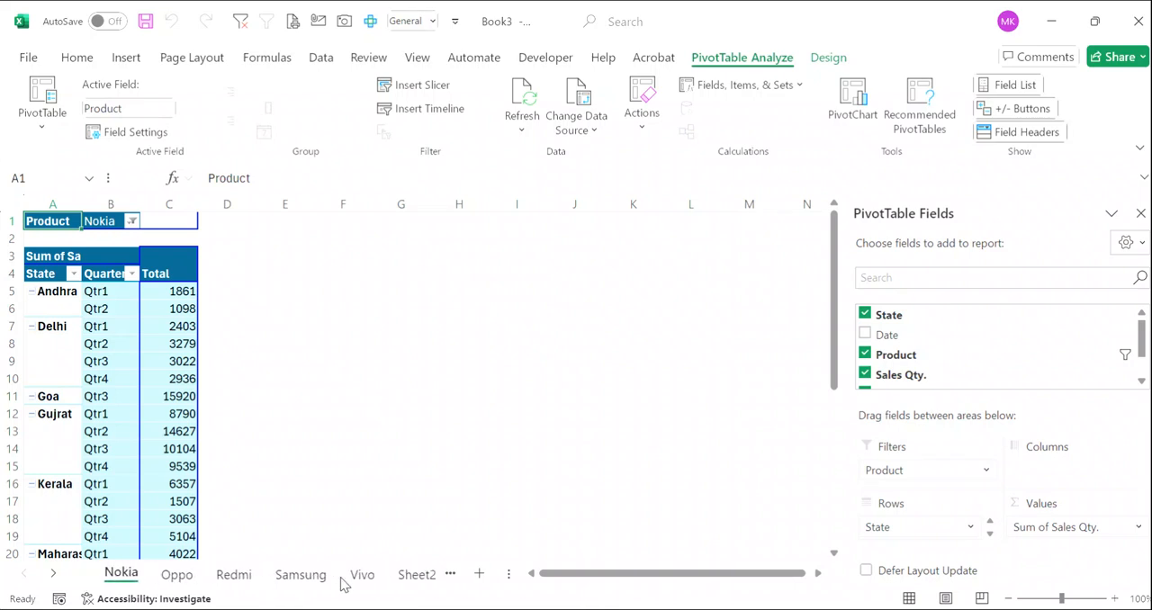
{"action": "scroll", "coordinate": [342, 581], "scroll_direction": "down", "scroll_amount": 2}
{"action": "scroll", "coordinate": [342, 581], "scroll_direction": "up", "scroll_amount": 6}
{"action": "left_click", "coordinate": [355, 576]}
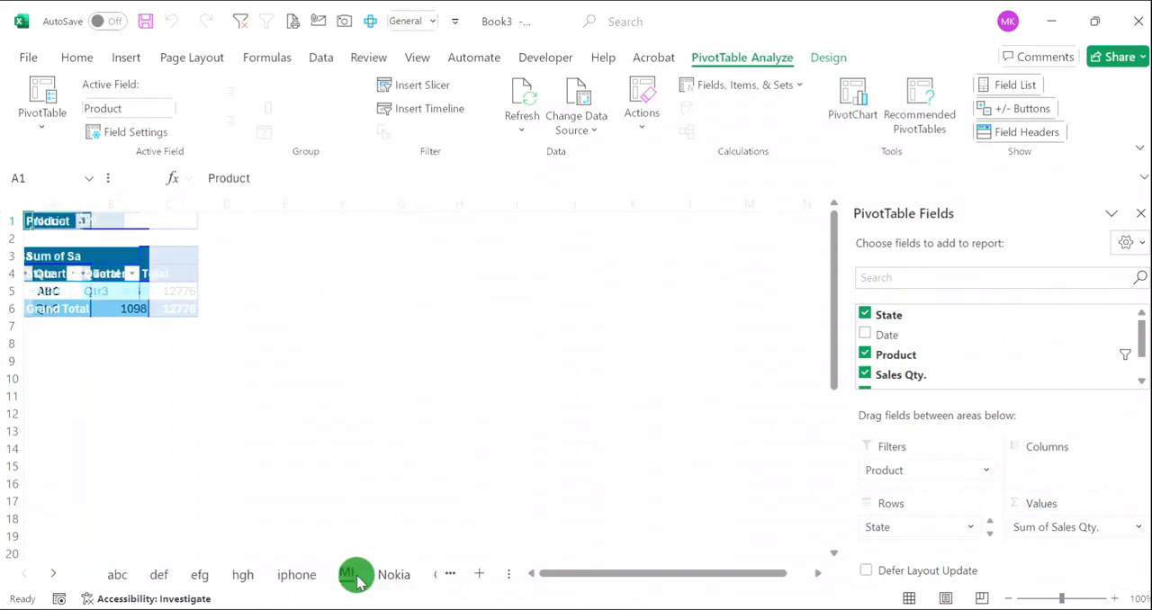
{"action": "left_click", "coordinate": [392, 575]}
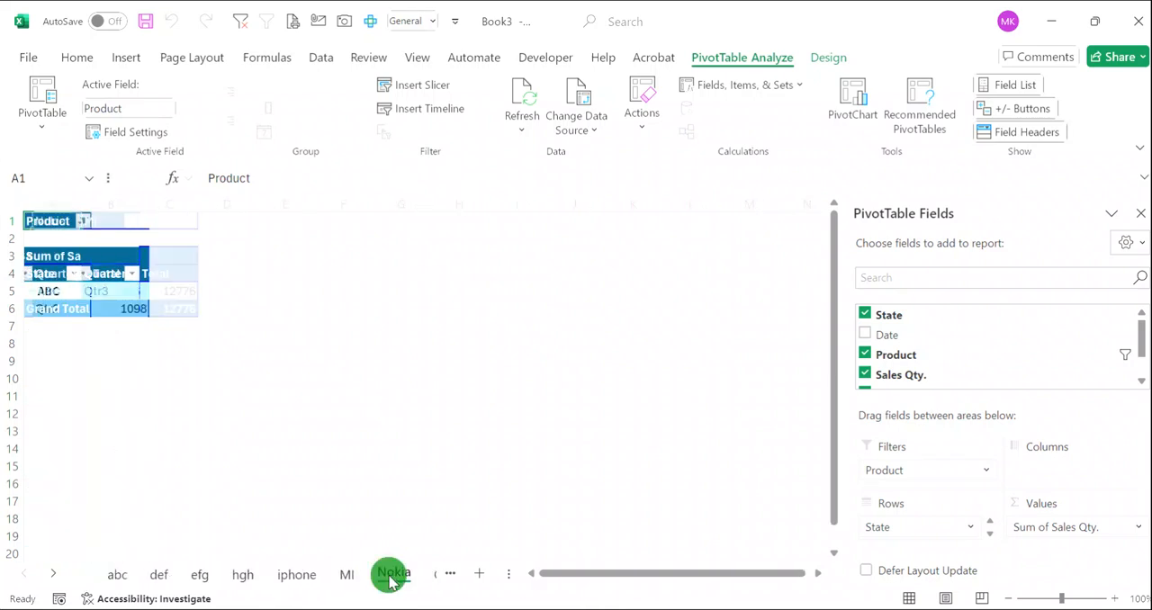
{"action": "left_click", "coordinate": [437, 577]}
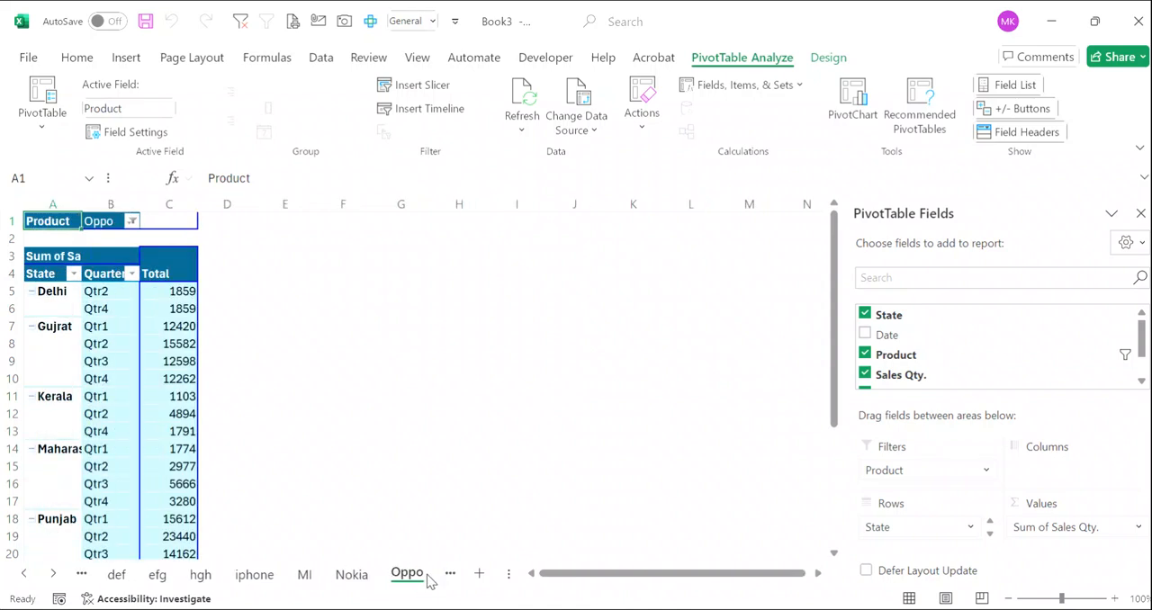
- Go back through the iphone, hgh, def and abc sheets, and check the remaining product sheets up to Samsung
{"action": "left_click", "coordinate": [264, 577]}
{"action": "left_click", "coordinate": [193, 580]}
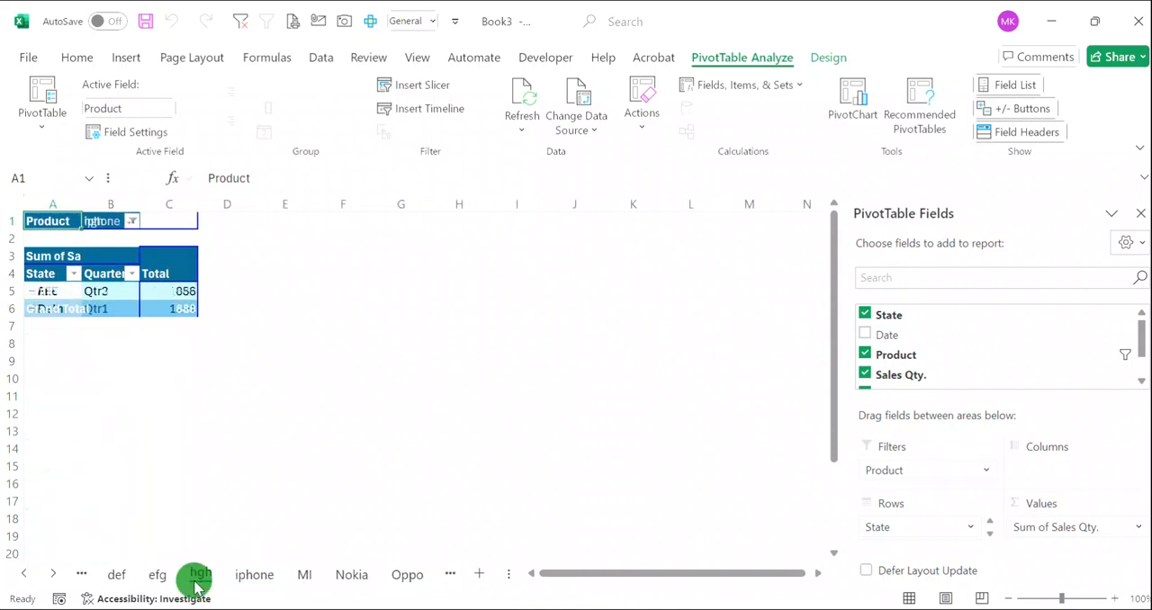
{"action": "left_click", "coordinate": [116, 575]}
{"action": "left_click", "coordinate": [83, 573]}
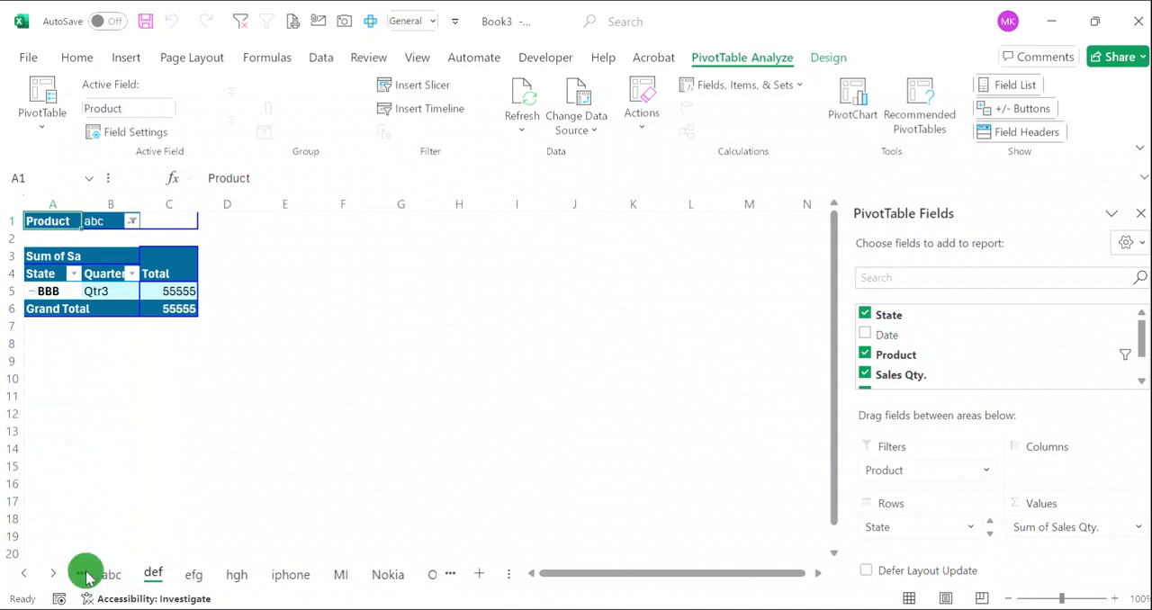
{"action": "left_click", "coordinate": [22, 576]}
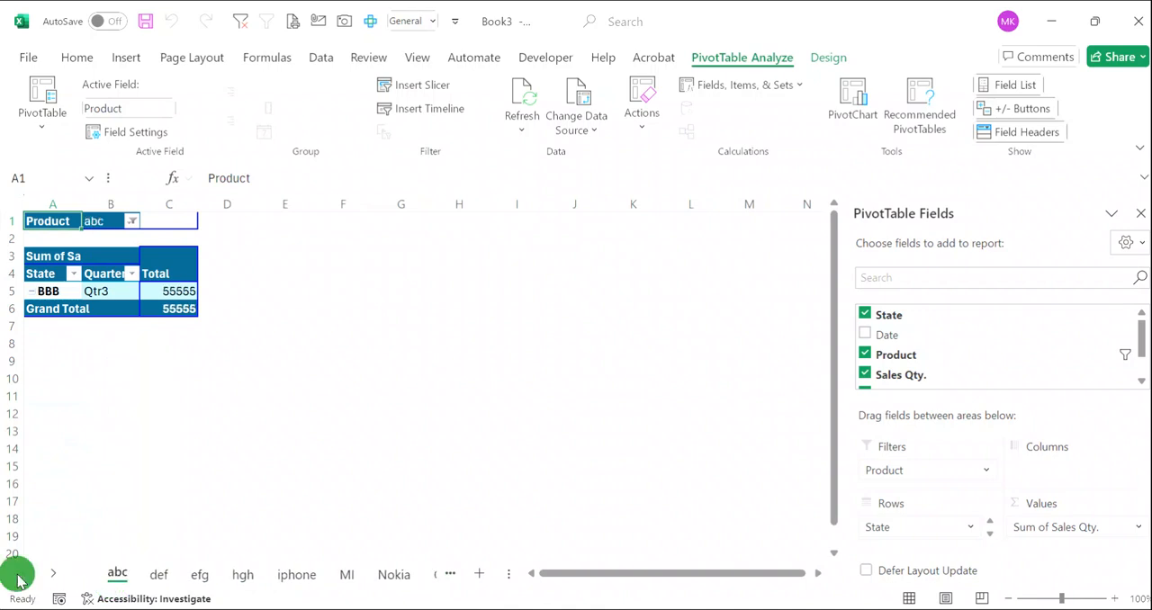
{"action": "left_click", "coordinate": [51, 577]}
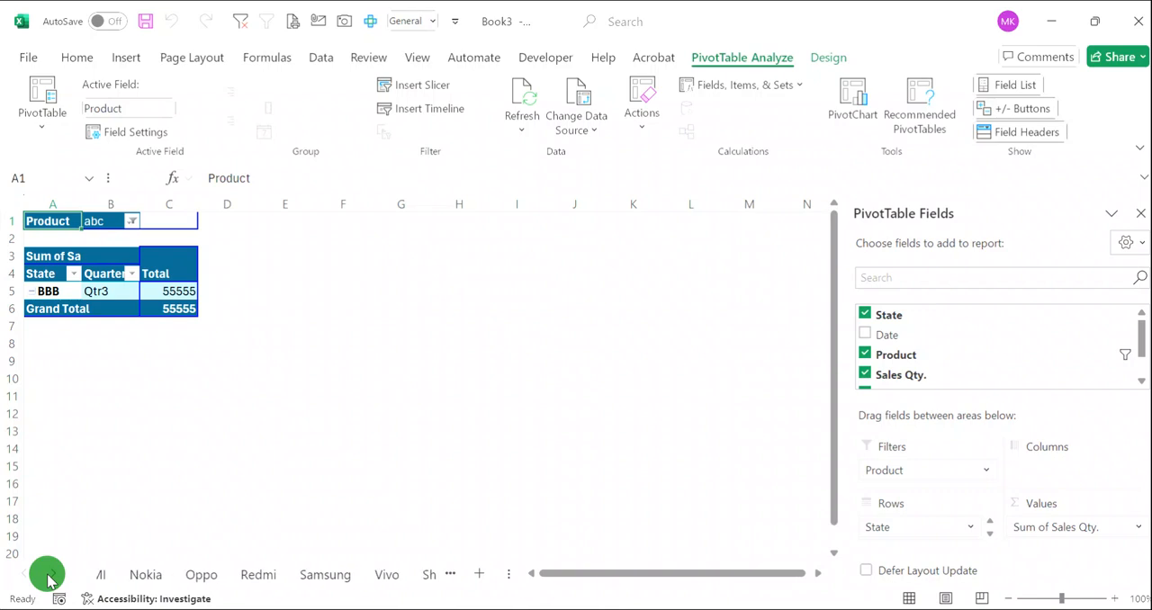
{"action": "left_click", "coordinate": [50, 577]}
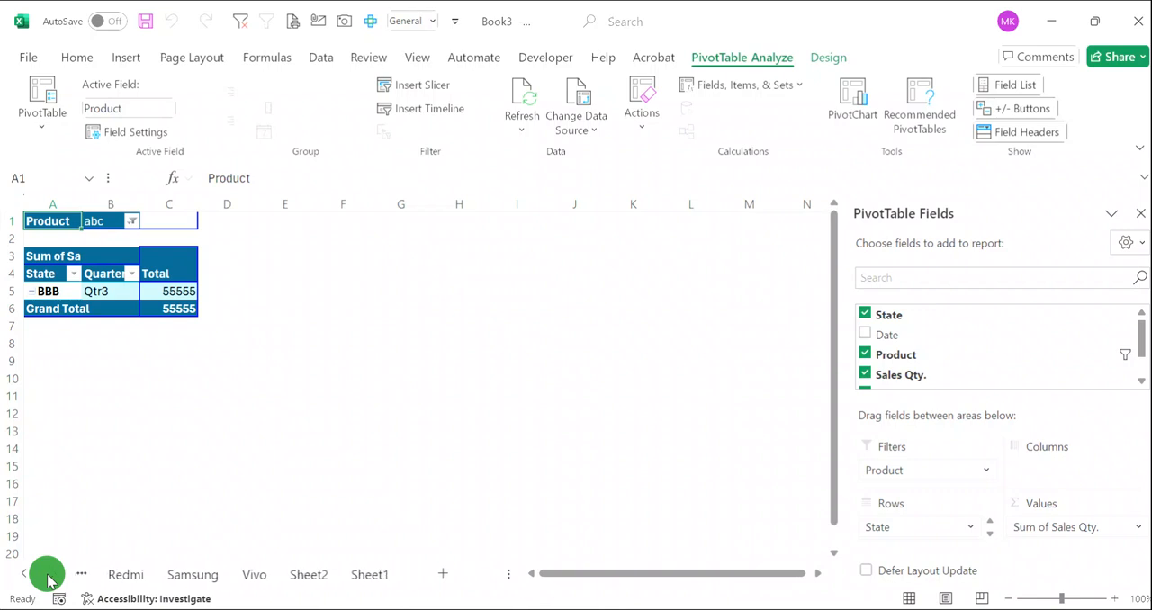
{"action": "left_click", "coordinate": [197, 581]}
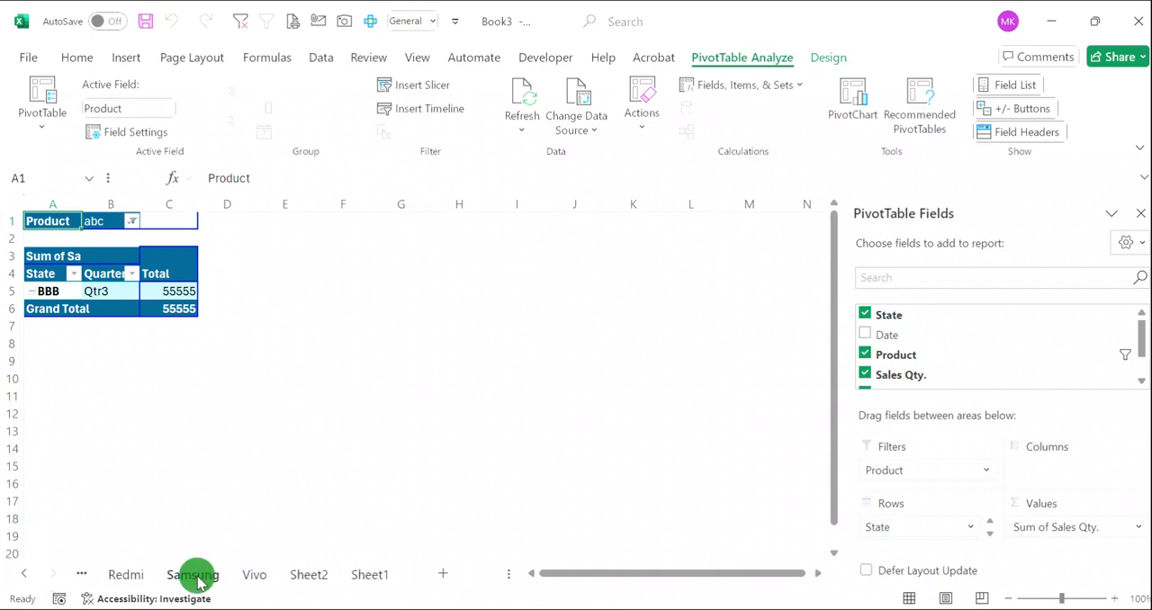
- View the source data on Sheet1 and return to the main PivotTable on Sheet2, selecting cell C10
{"action": "left_click", "coordinate": [322, 576]}
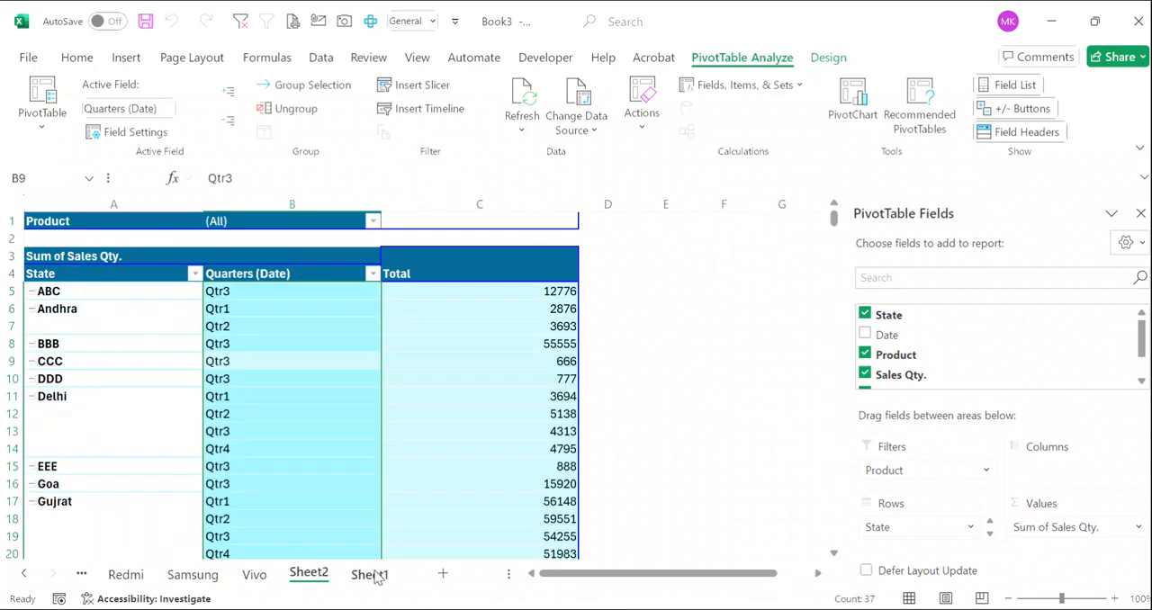
{"action": "left_click", "coordinate": [370, 576]}
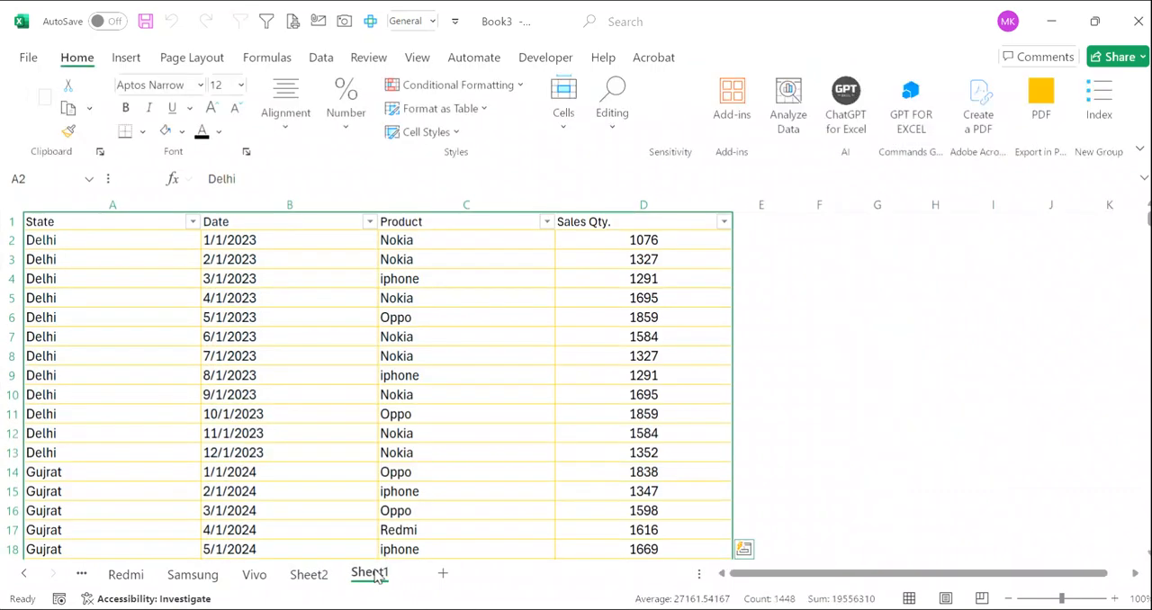
{"action": "left_click", "coordinate": [302, 583]}
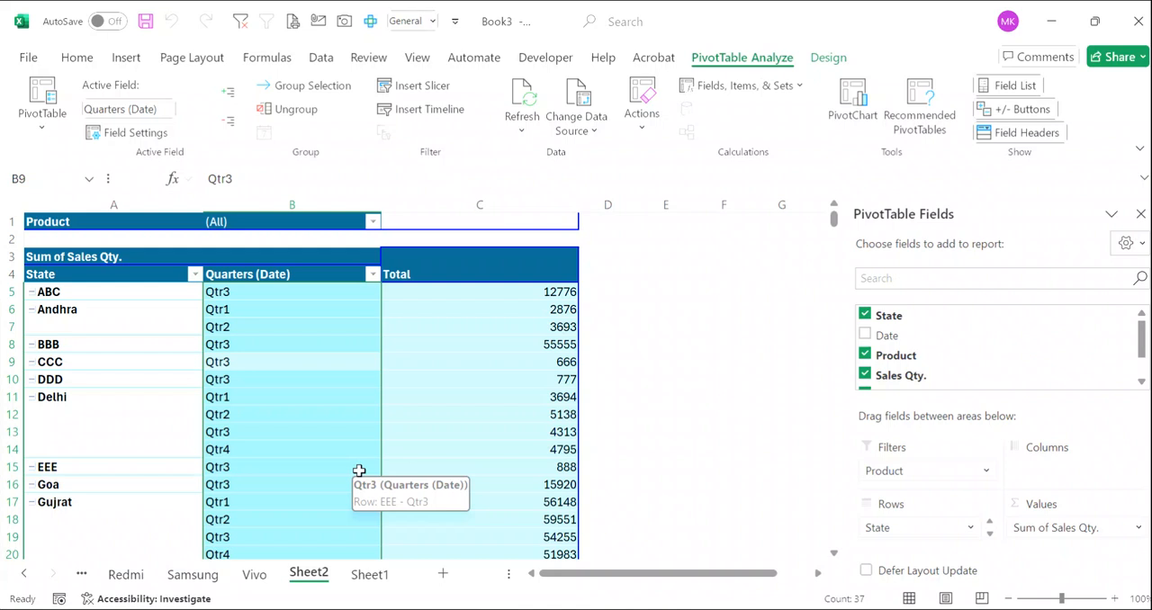
{"action": "left_click", "coordinate": [630, 356]}
{"action": "left_click", "coordinate": [384, 375]}
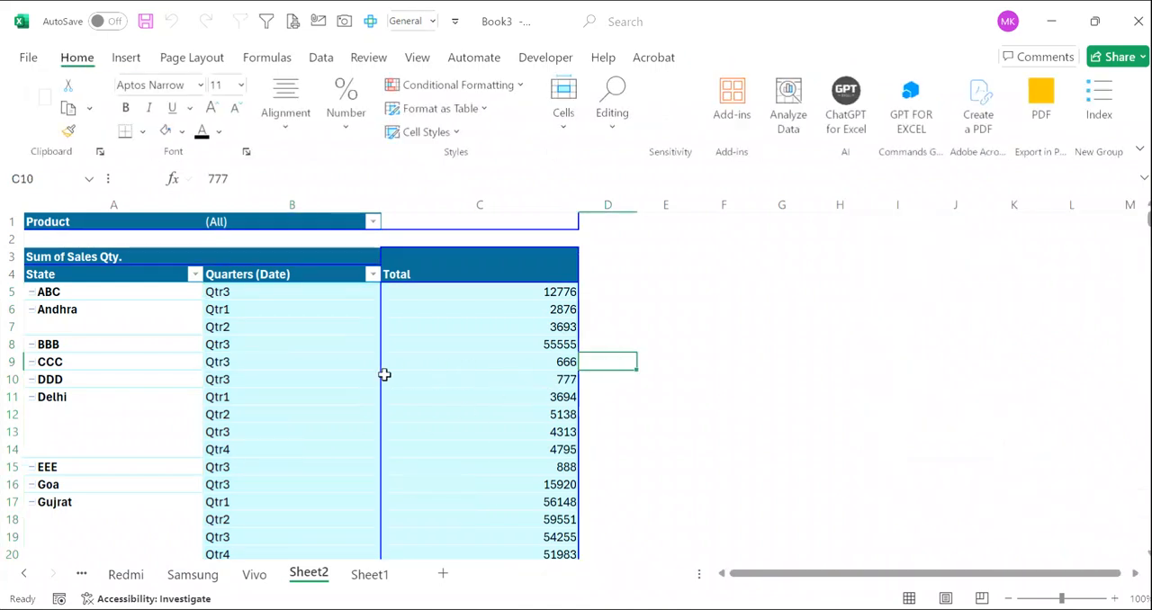